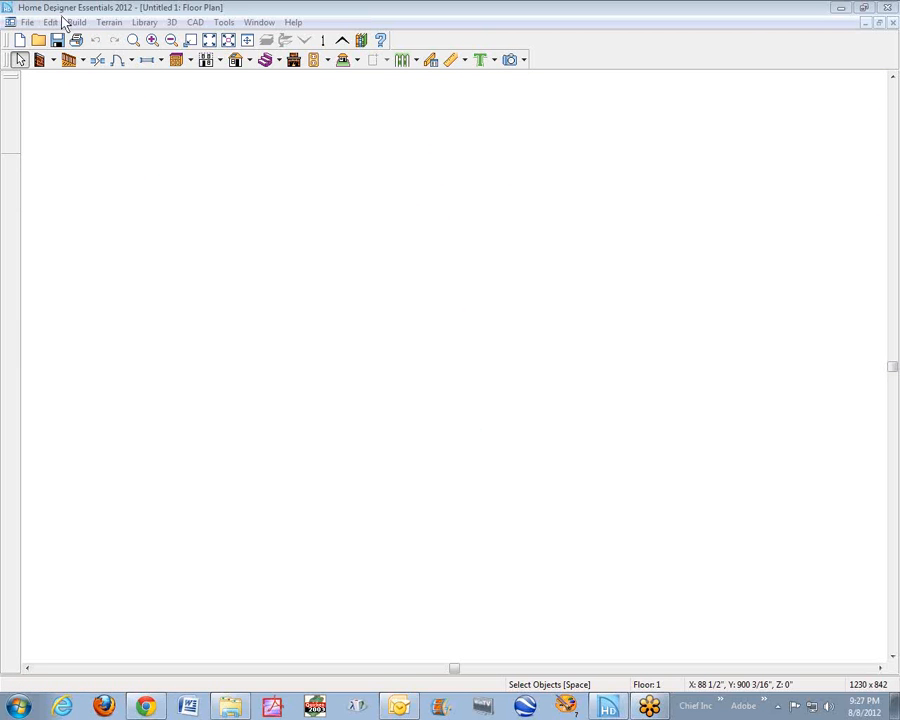
- Examine the plan's Material Defaults list in the default settings, including interior and exterior walls, and leave it without changes
click(50, 23)
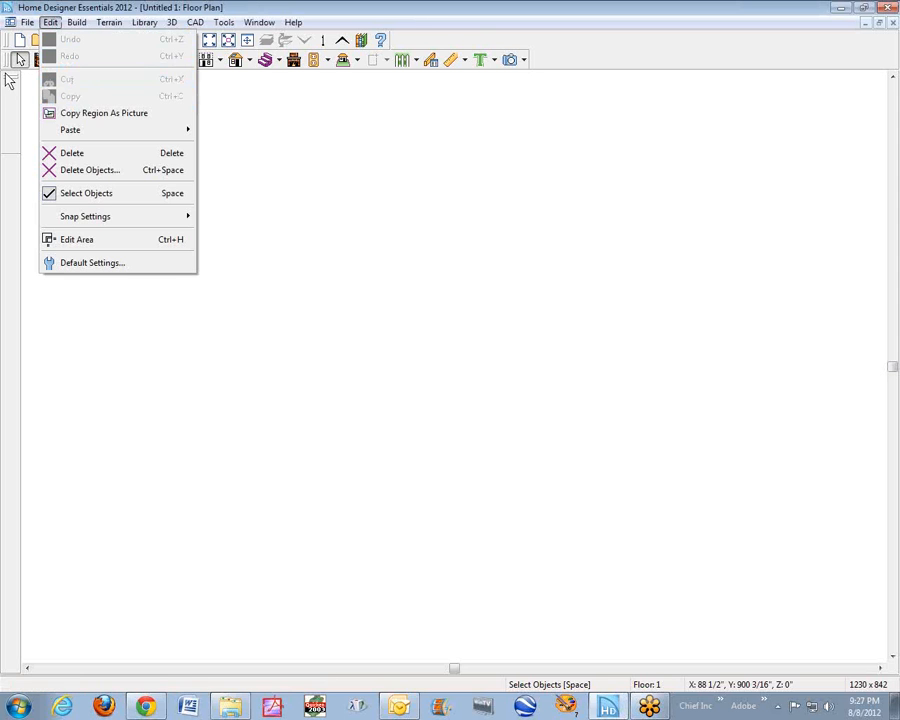
mouse_move(28, 22)
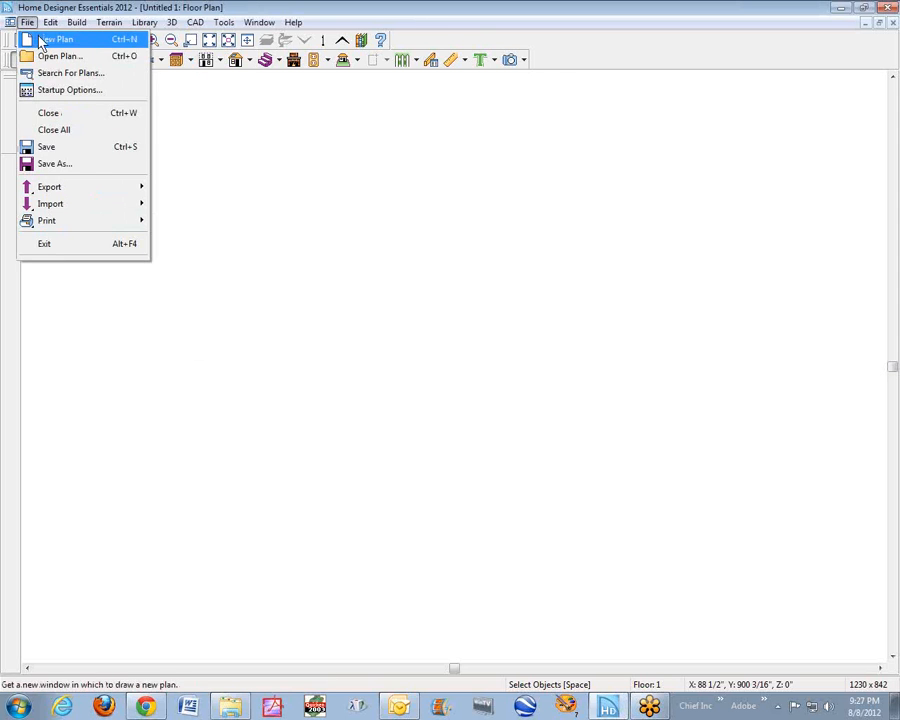
mouse_move(76, 22)
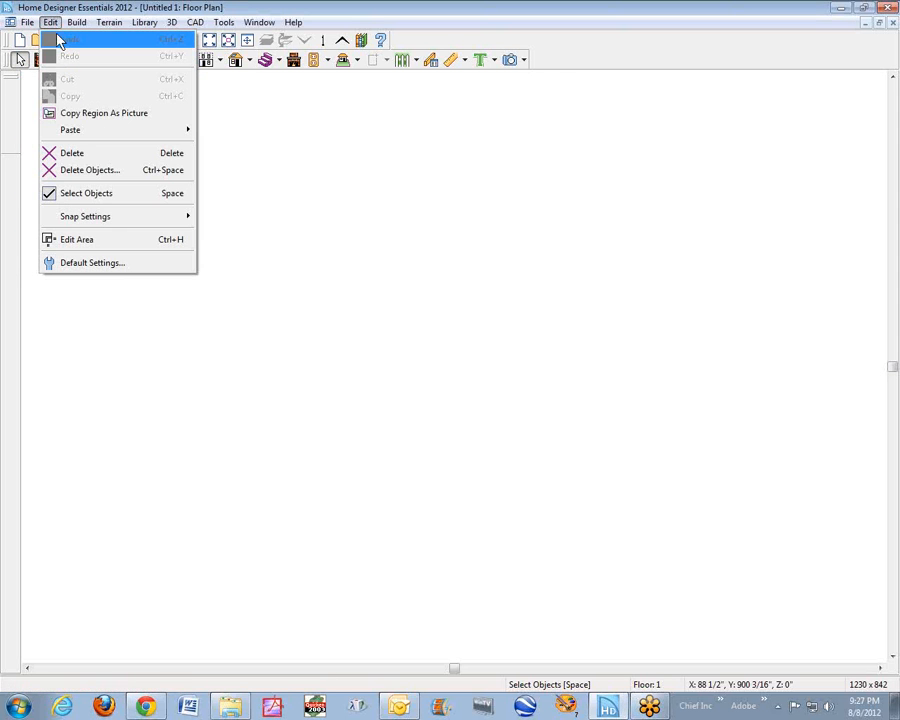
click(92, 263)
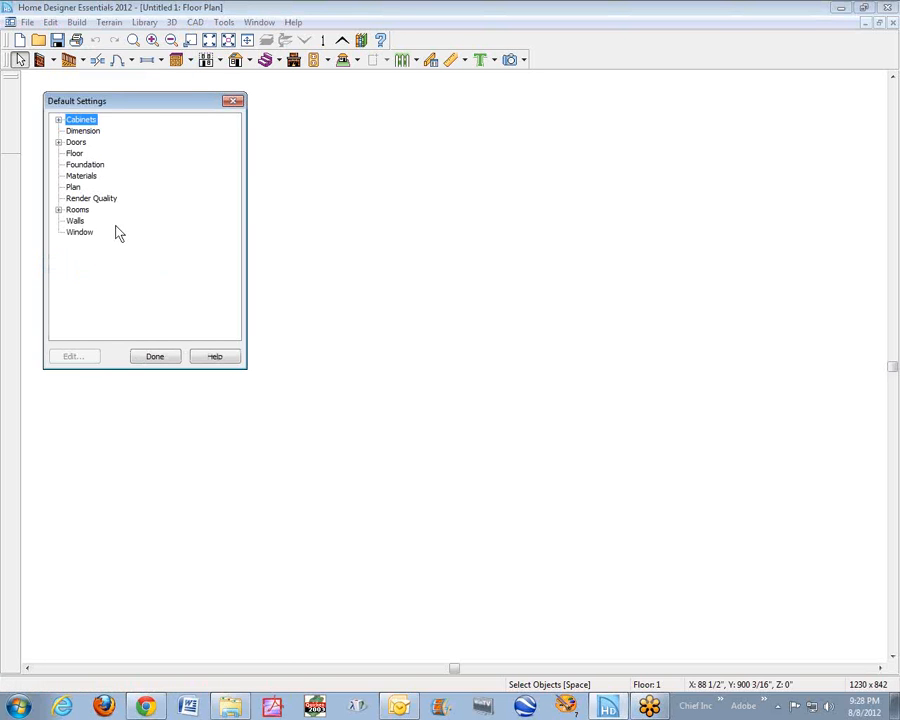
click(84, 177)
click(72, 358)
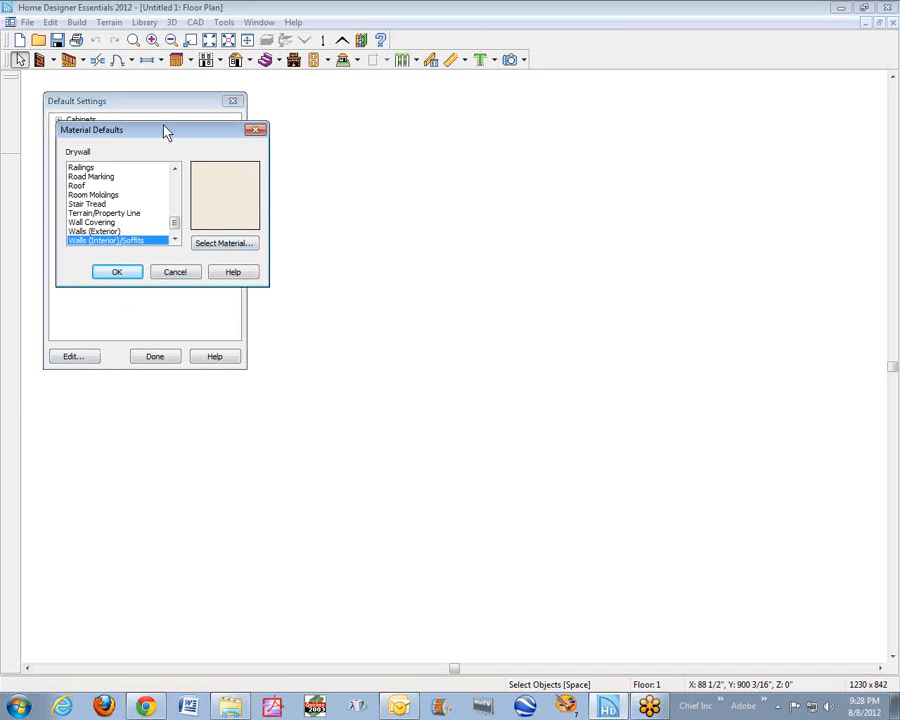
drag(166, 132, 446, 215)
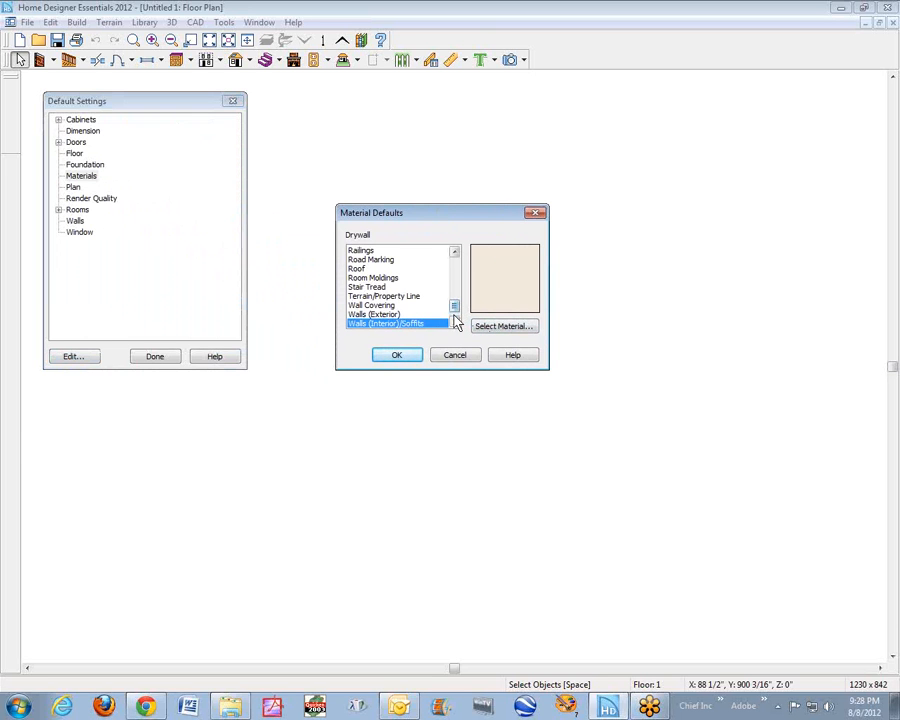
mouse_move(456, 313)
mouse_down()
mouse_move(470, 261)
mouse_move(459, 334)
mouse_up()
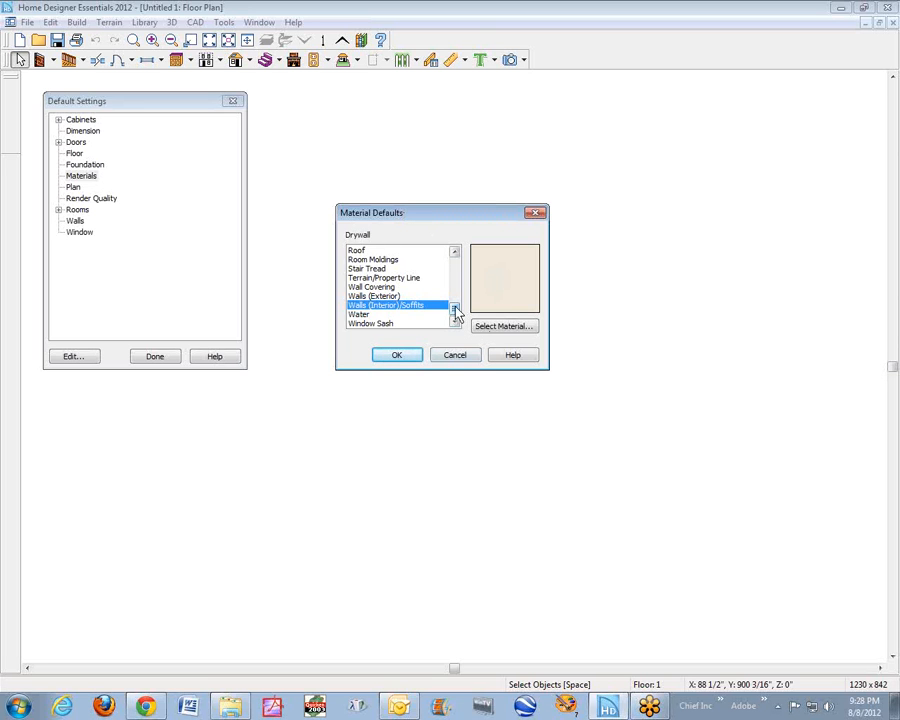
mouse_move(452, 313)
mouse_down()
mouse_move(456, 279)
mouse_move(459, 339)
mouse_move(463, 268)
mouse_move(463, 316)
mouse_up()
click(454, 356)
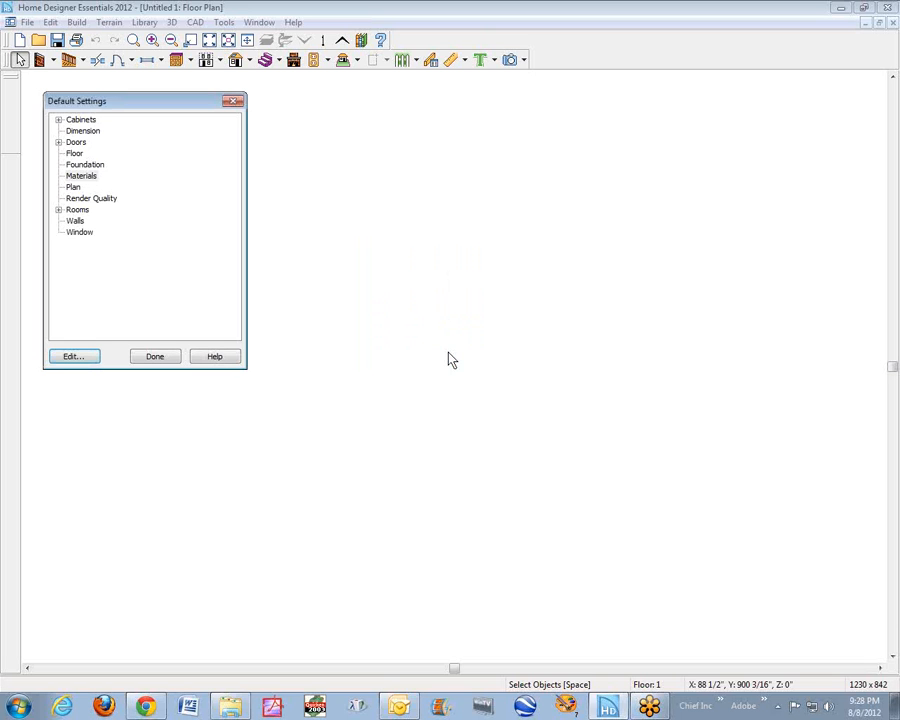
- Check the default floor covering material in the Floor 1 defaults and close the default settings
click(74, 153)
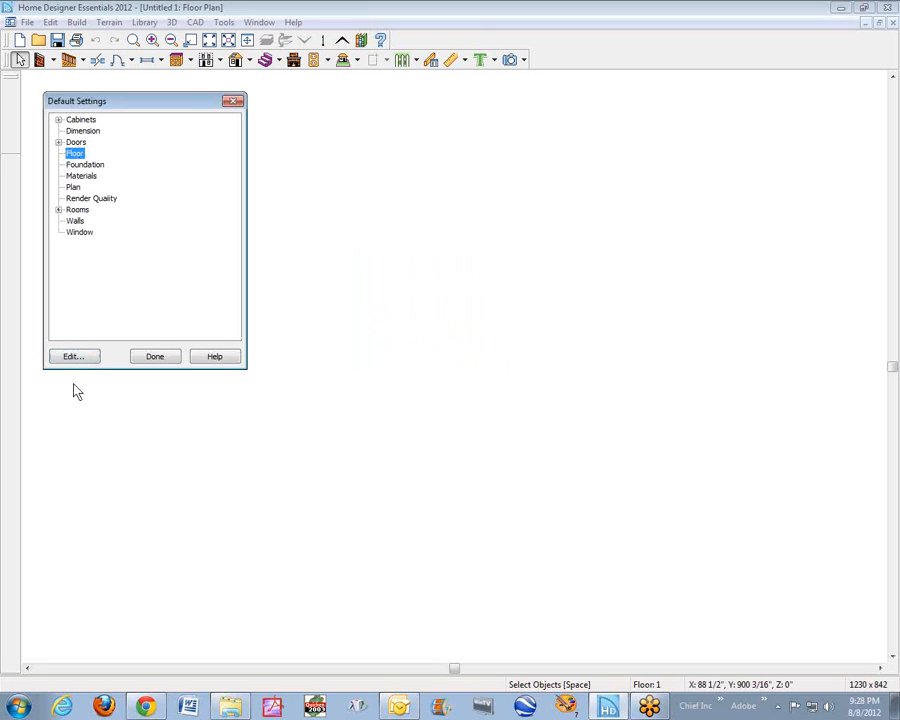
click(86, 356)
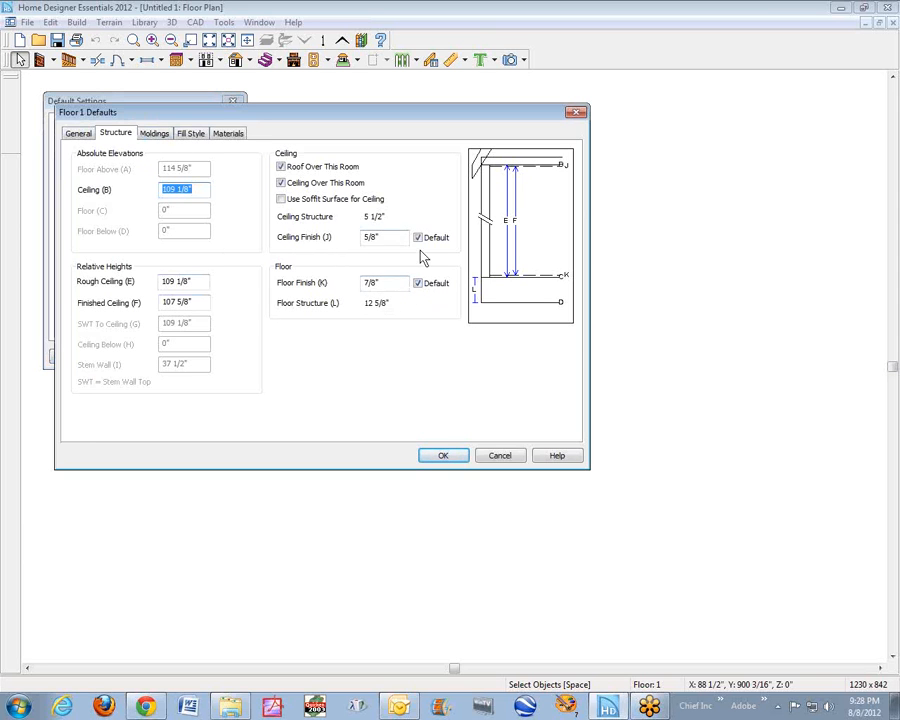
click(228, 134)
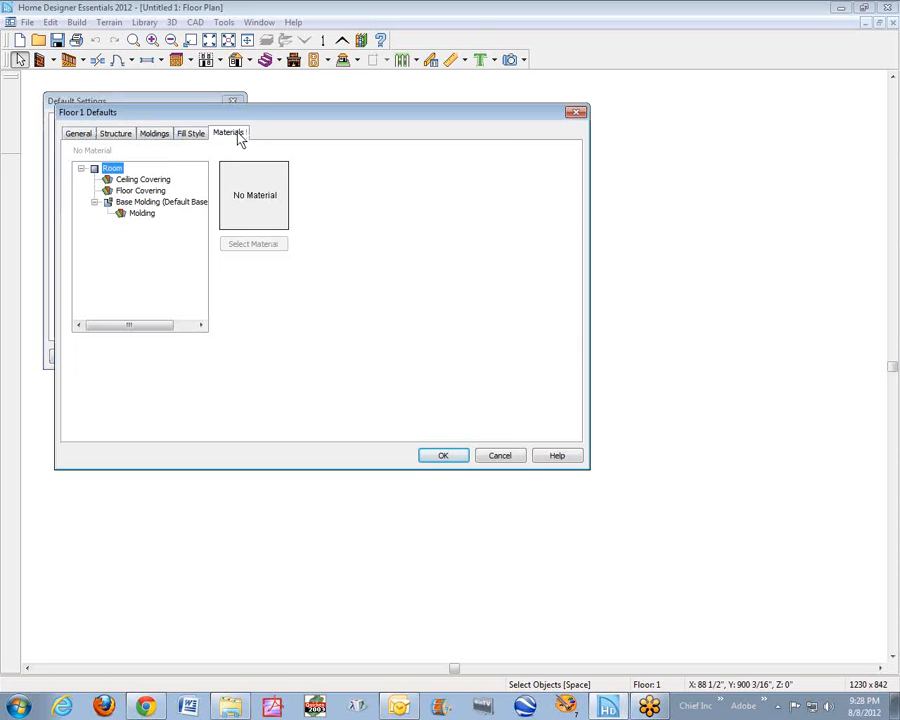
click(145, 192)
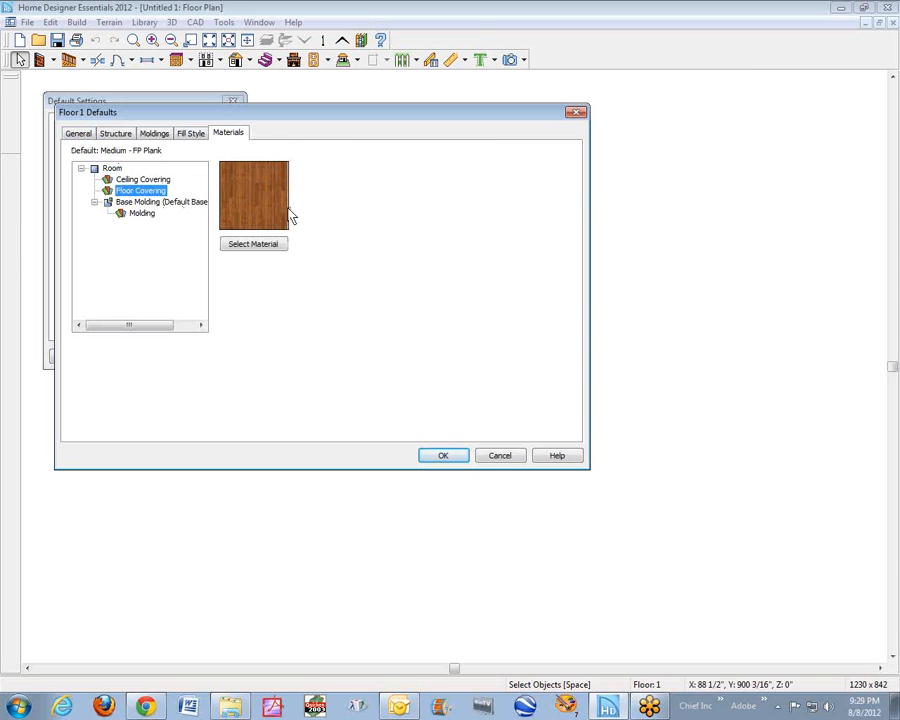
click(455, 455)
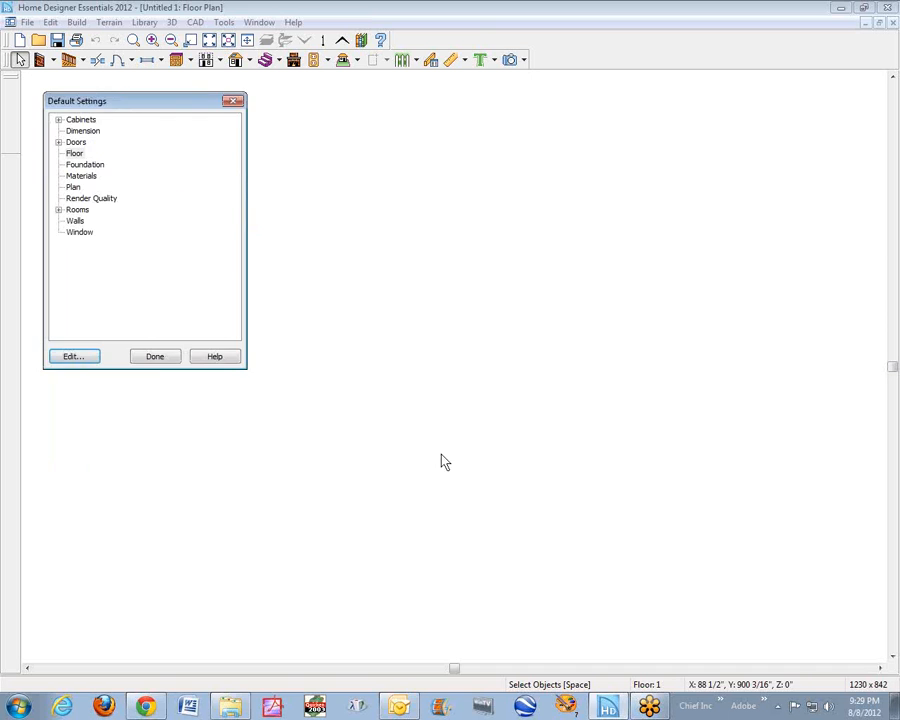
click(155, 357)
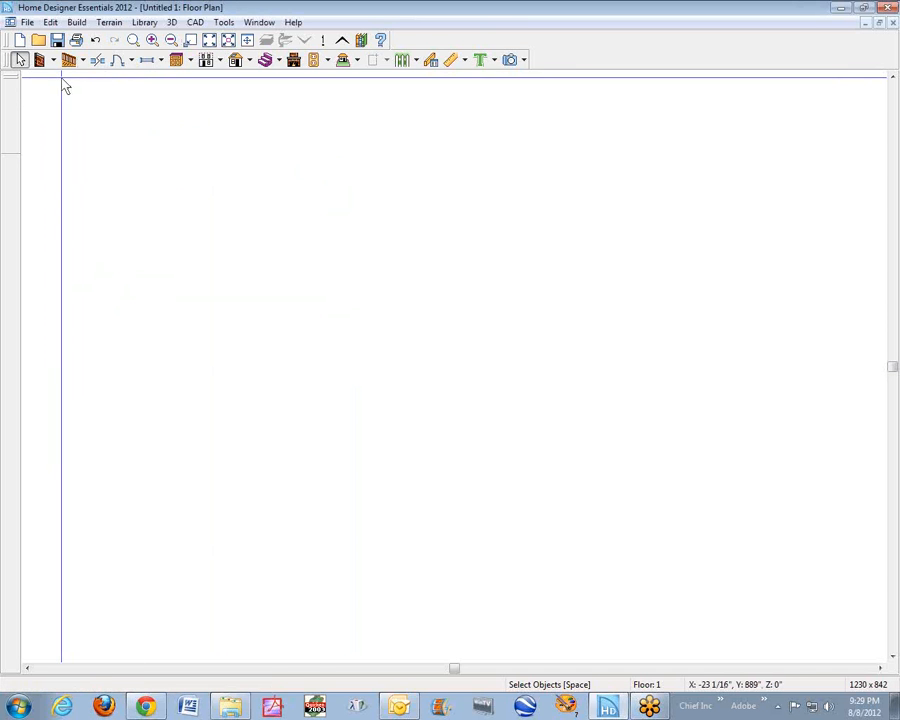
- Draw a rectangular room of about 505 sq ft with straight exterior walls and show its floor in a Doll House View
click(40, 60)
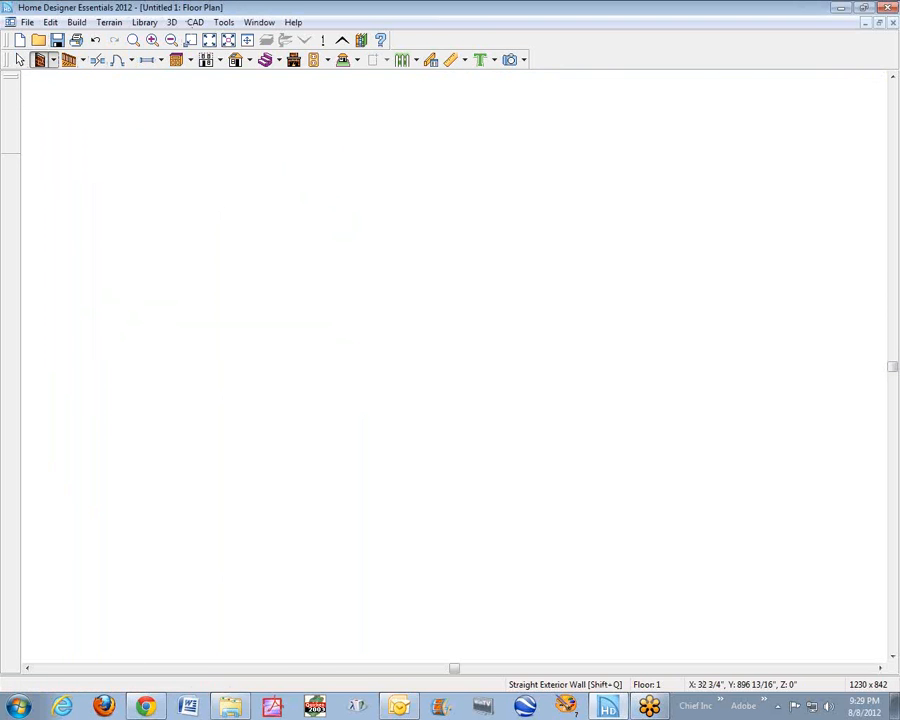
mouse_move(346, 266)
mouse_down()
mouse_move(512, 263)
mouse_move(516, 430)
mouse_move(327, 428)
mouse_move(340, 431)
mouse_move(357, 312)
mouse_move(347, 301)
mouse_move(349, 264)
mouse_move(331, 251)
mouse_move(340, 266)
mouse_up()
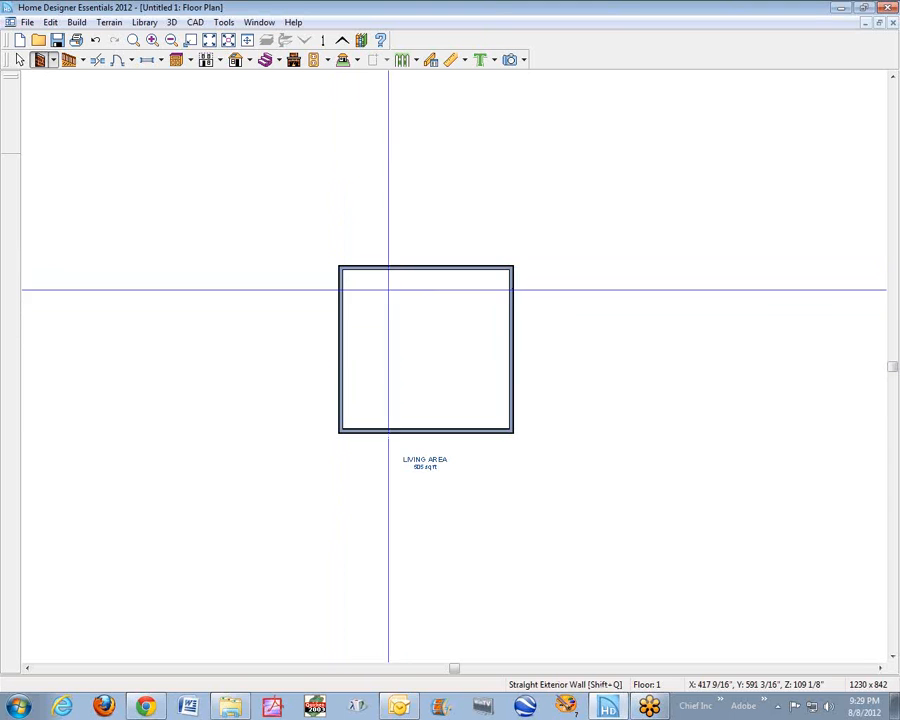
click(524, 62)
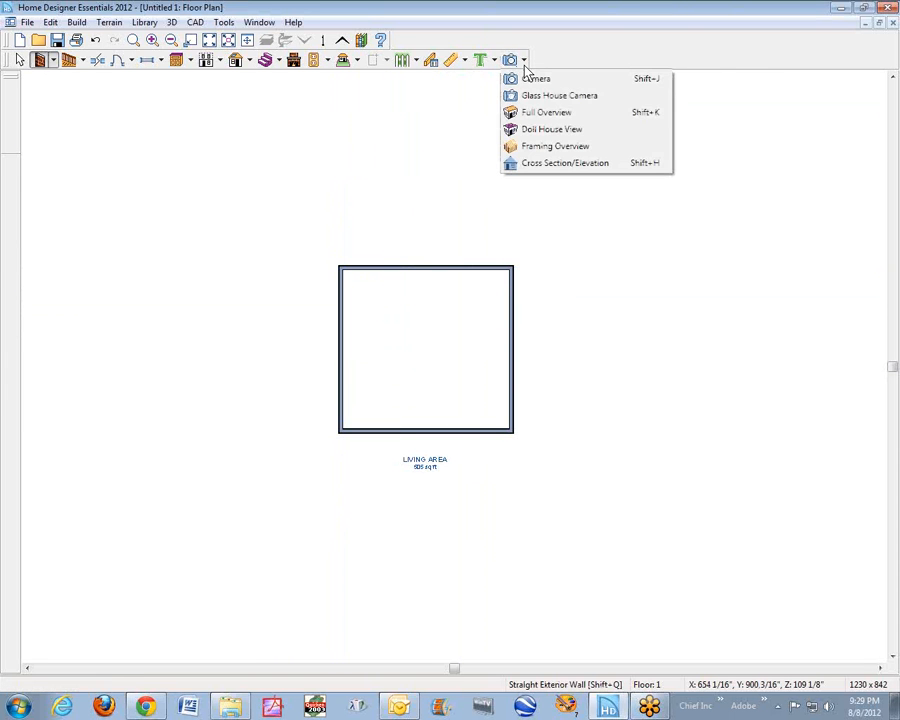
click(565, 137)
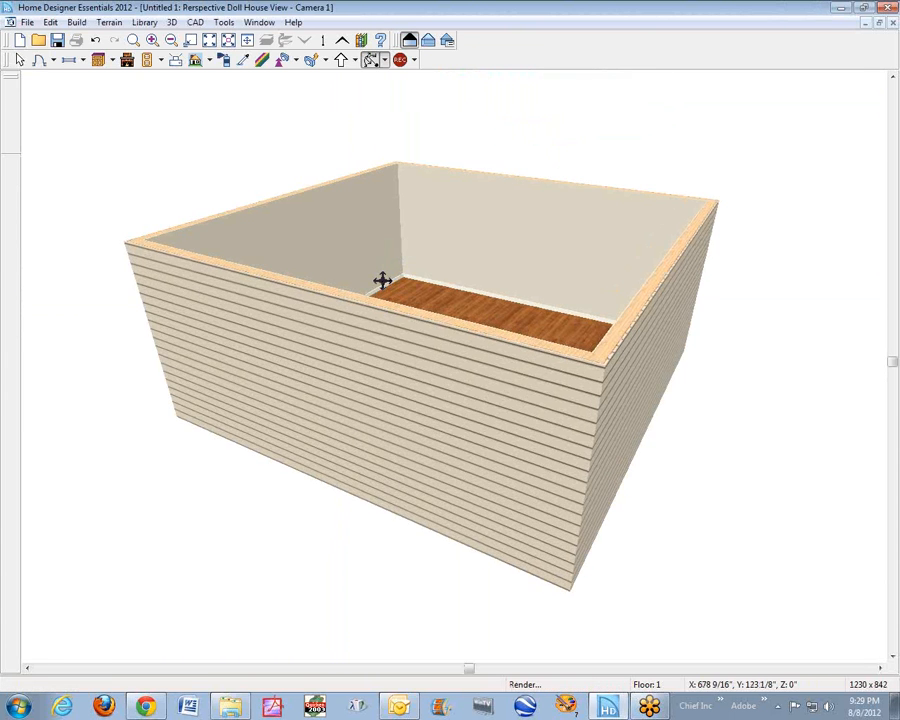
drag(382, 280, 374, 316)
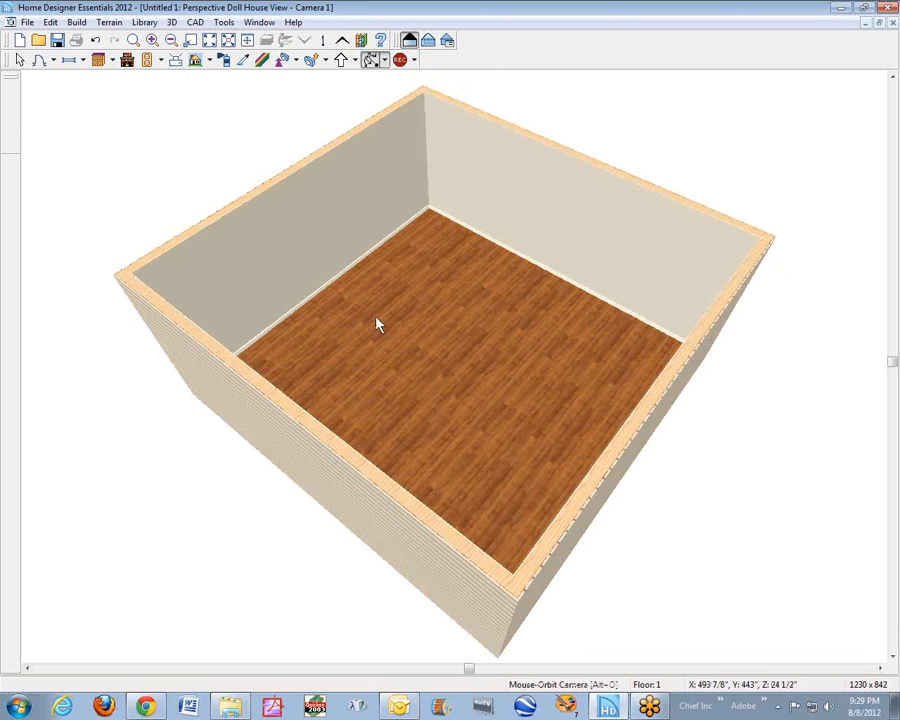
- Change the room's floor covering to the Floor-D1 Laminate material from the Vinyl Laminate Cross-Diamond folder
right_click(379, 323)
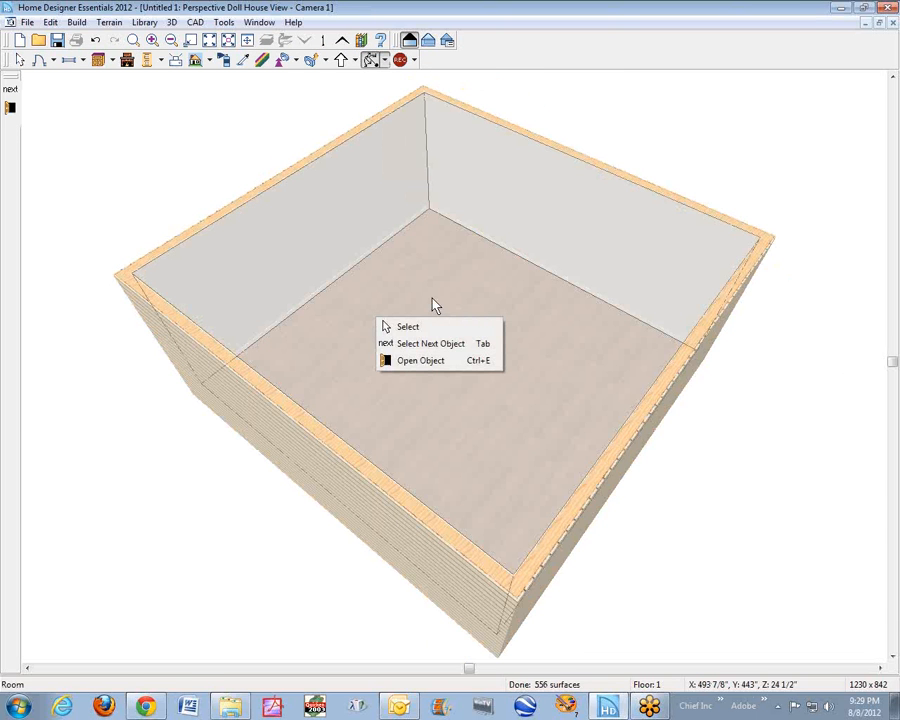
click(405, 361)
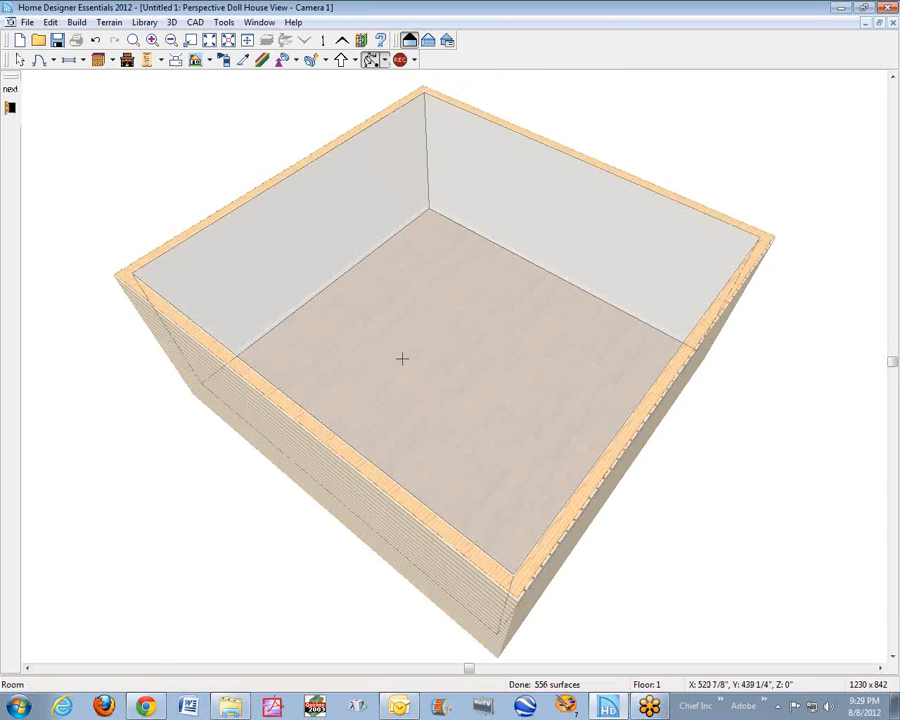
right_click(402, 357)
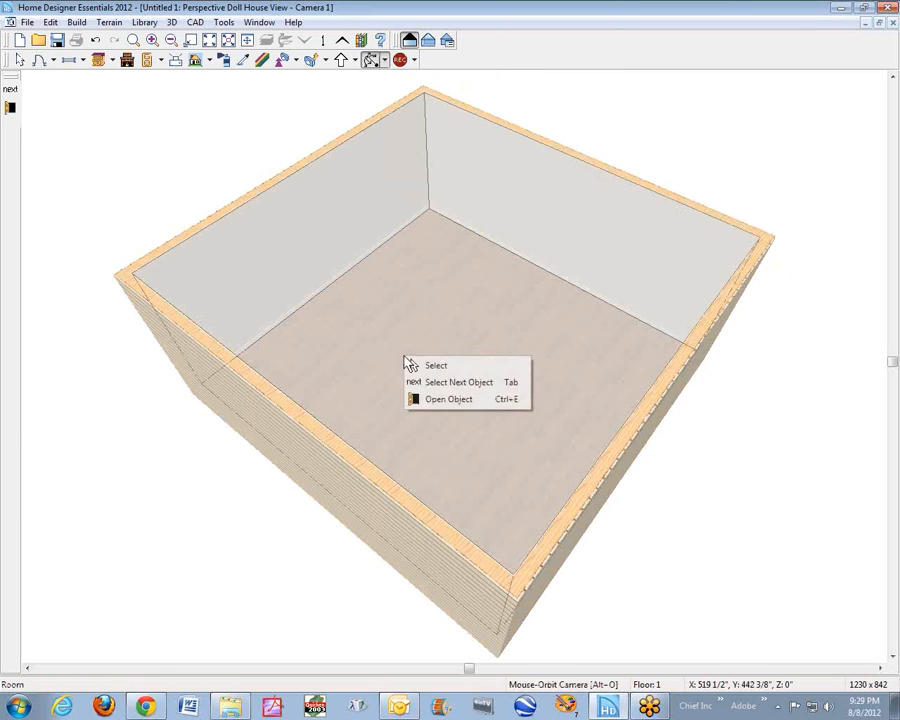
click(456, 401)
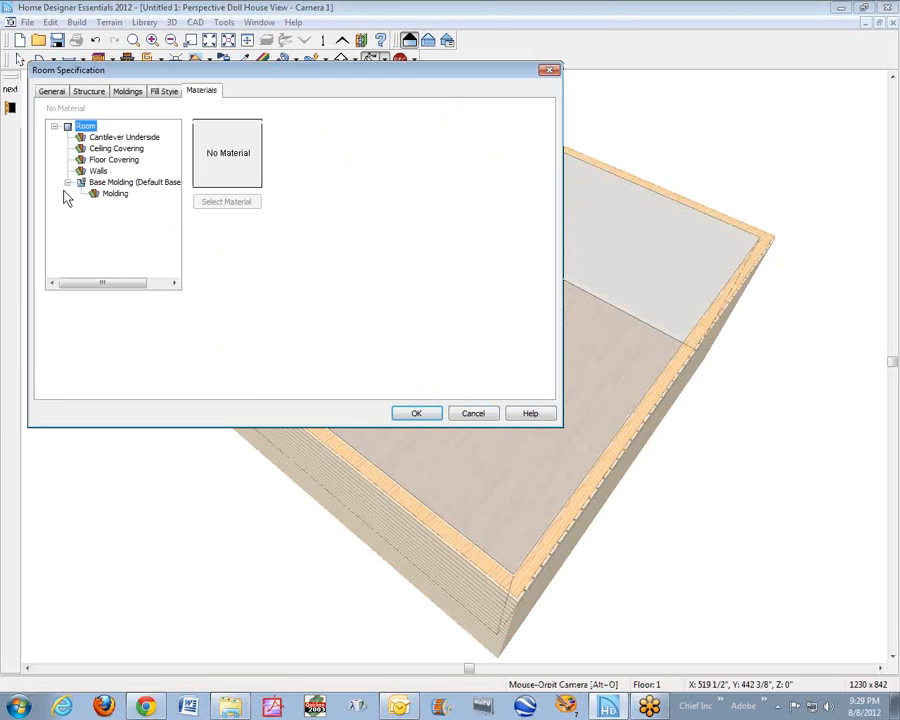
click(124, 162)
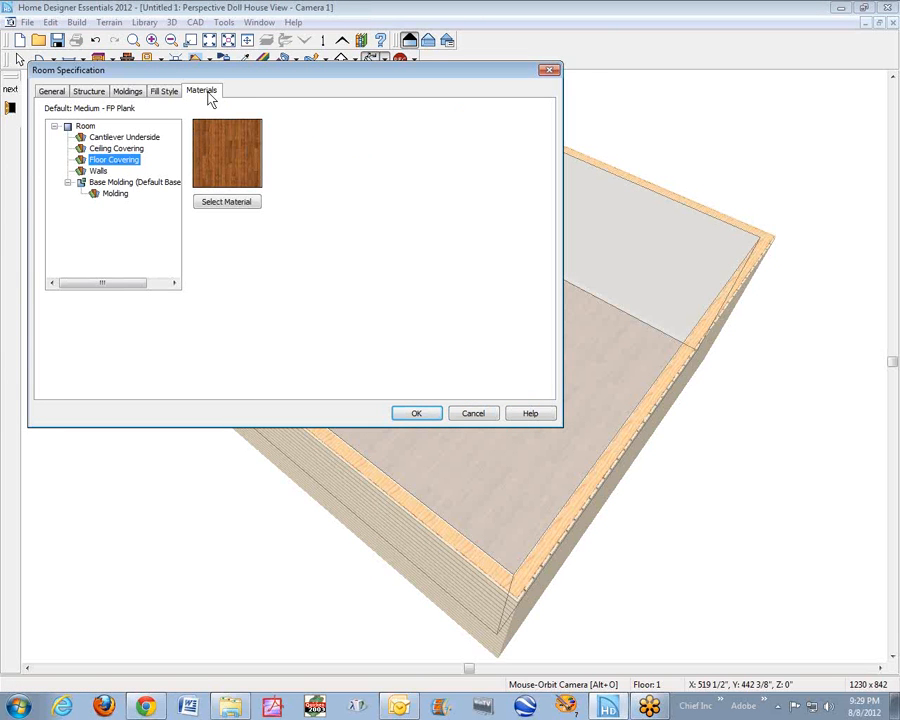
click(236, 204)
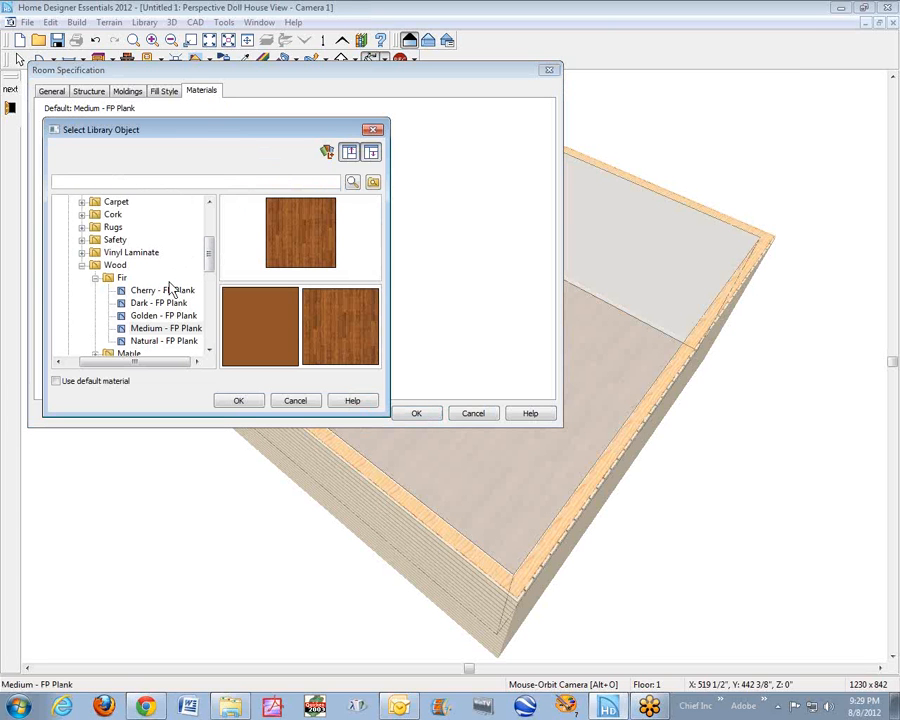
click(83, 266)
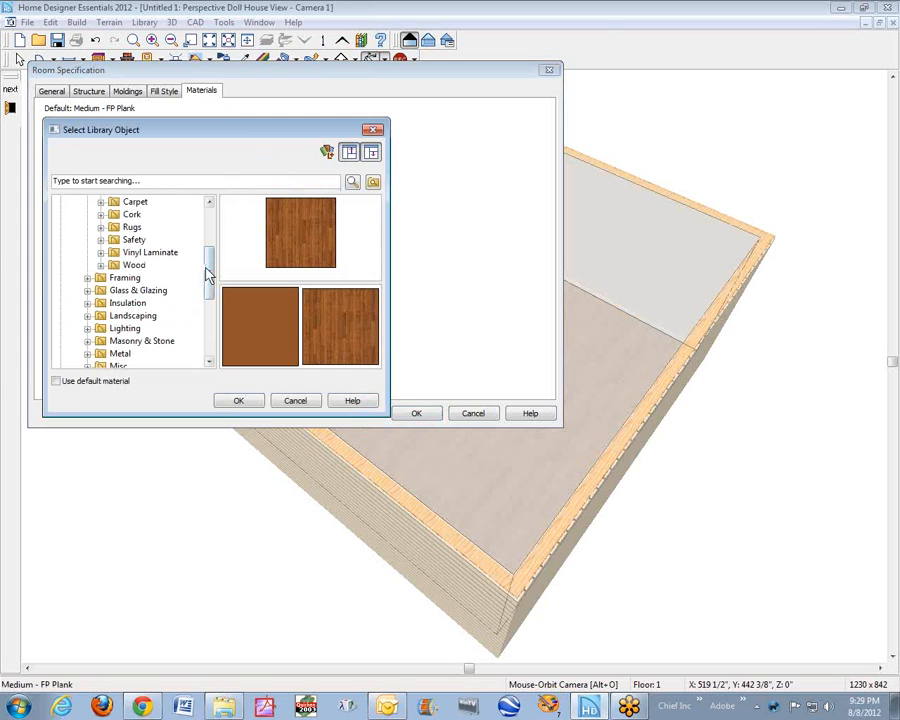
click(136, 255)
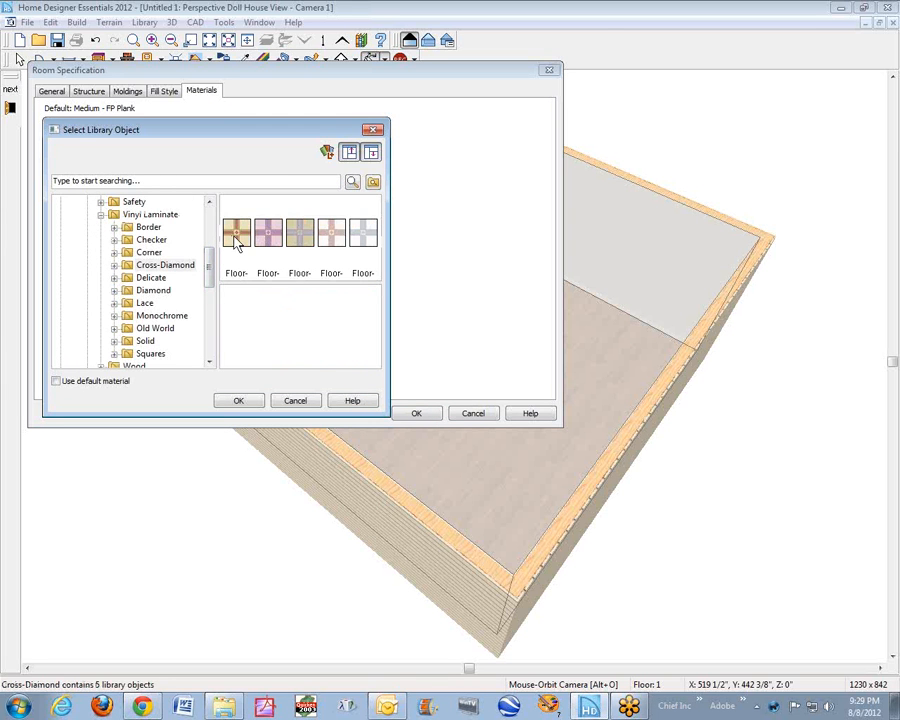
click(237, 240)
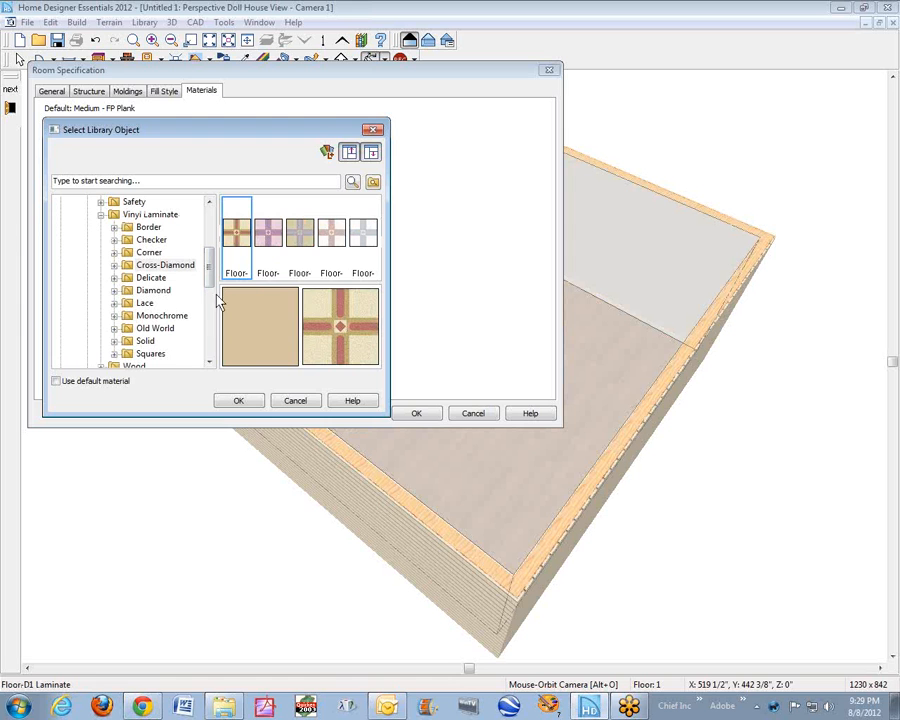
click(238, 402)
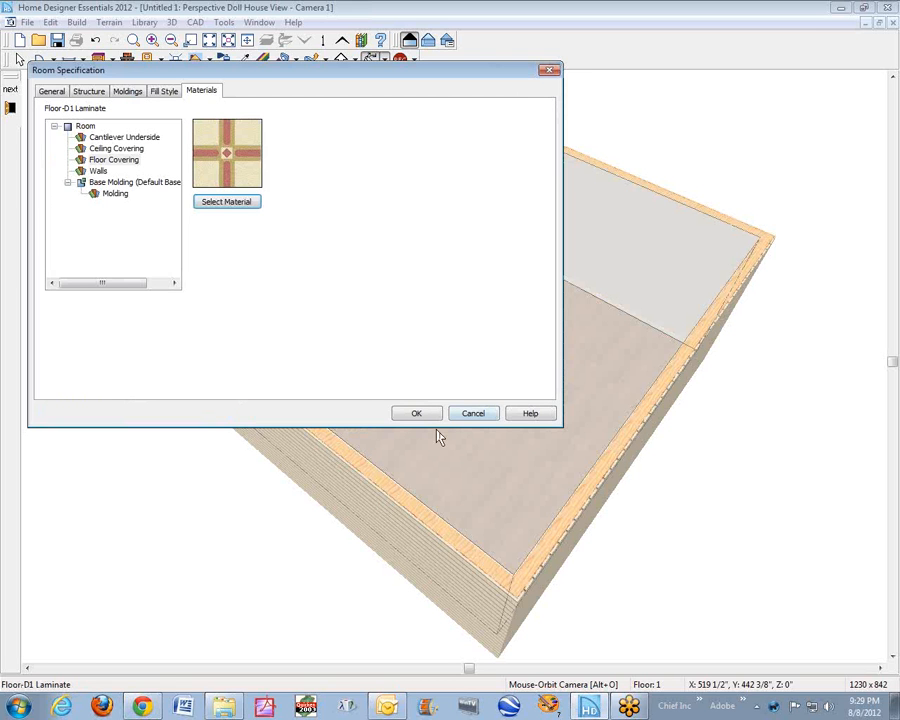
click(415, 412)
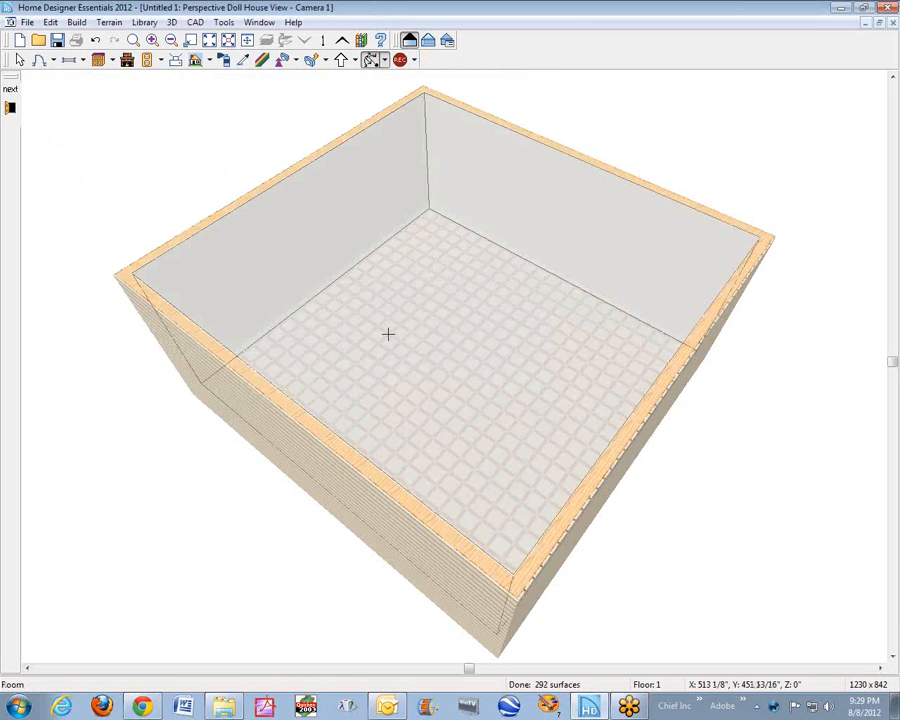
- Return to object selection and close the Doll House View to get back to the floor plan
key(space)
click(137, 253)
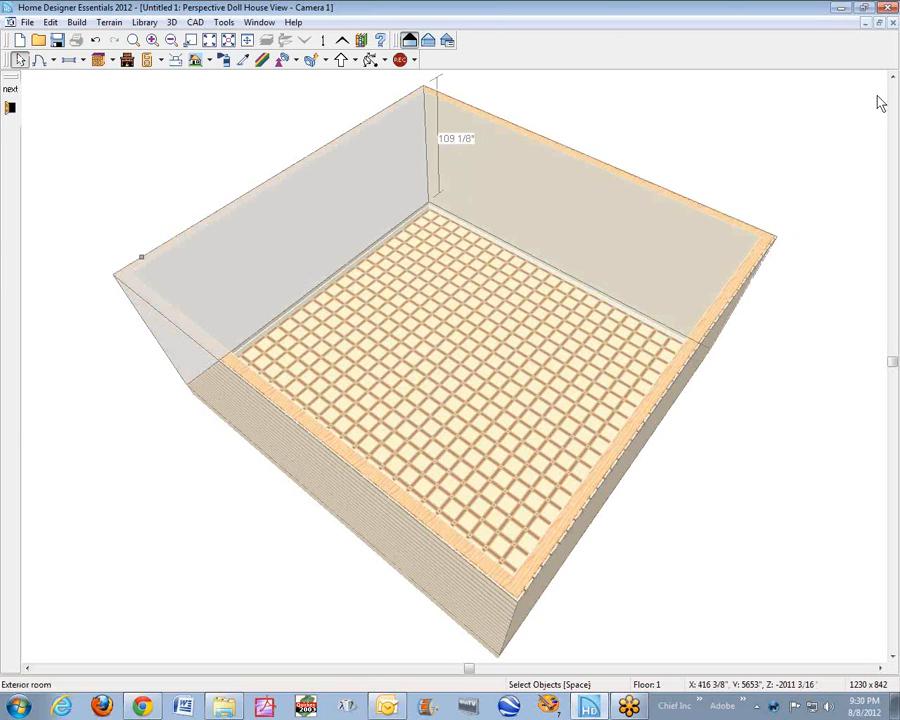
click(893, 23)
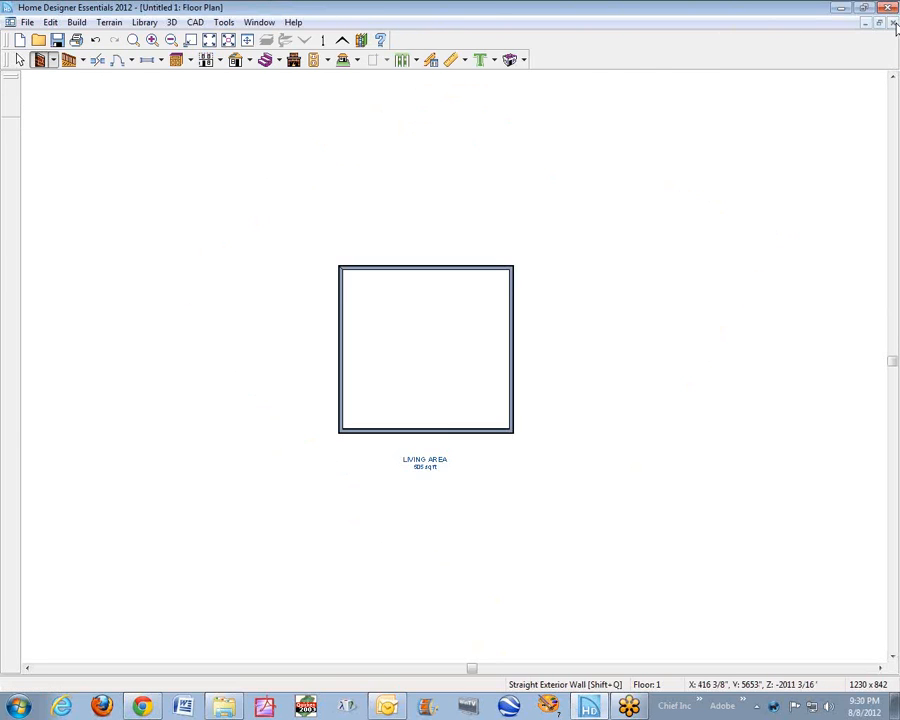
right_click(500, 261)
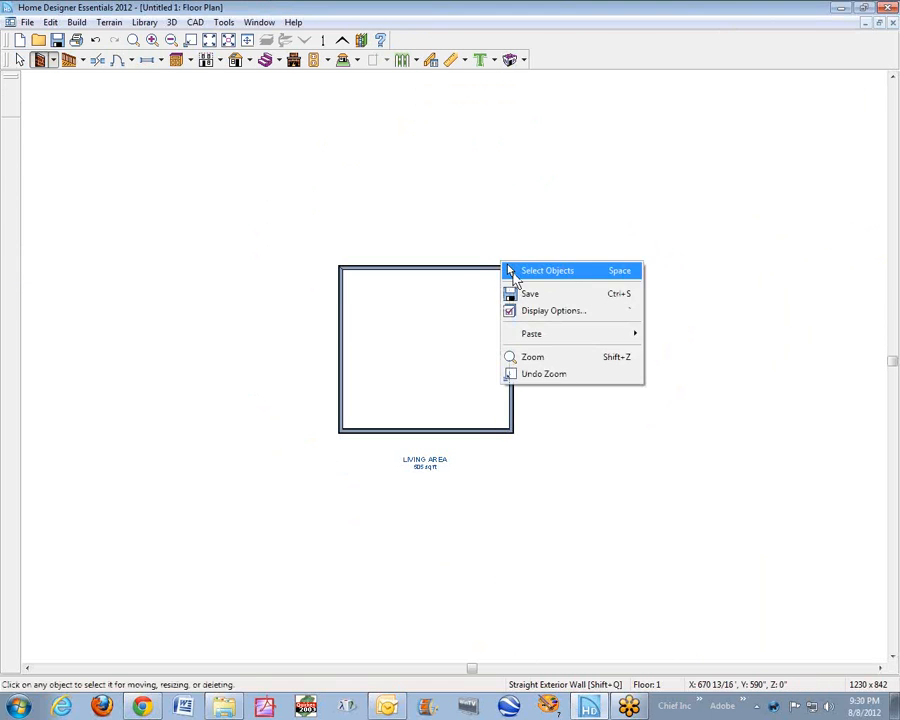
click(472, 267)
right_click(475, 274)
click(506, 279)
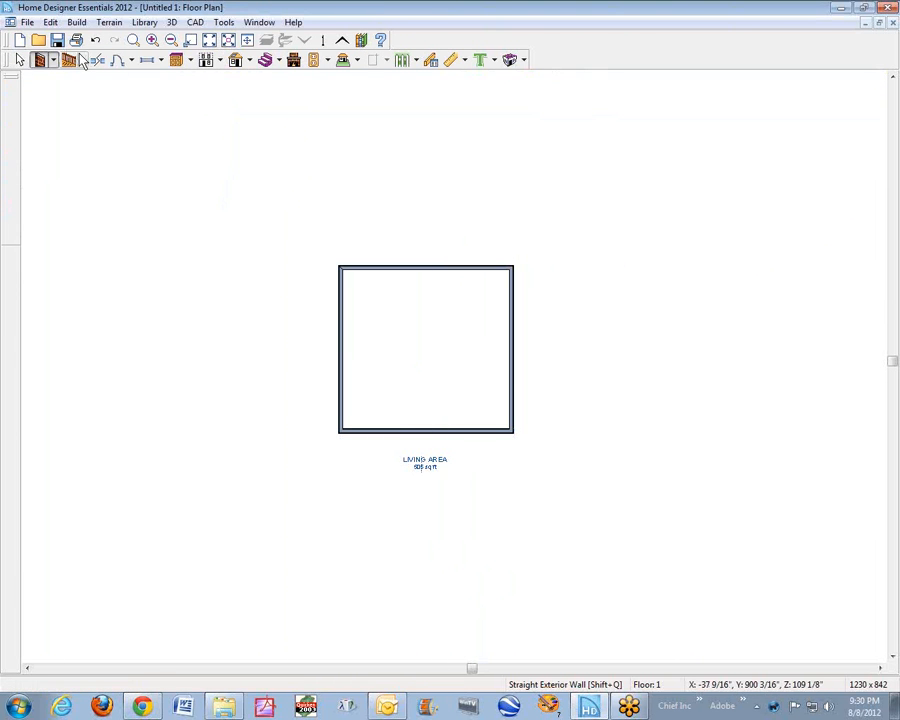
- Draw a straight interior wall from the upper to the lower exterior wall, slightly left of the room's centre
click(54, 62)
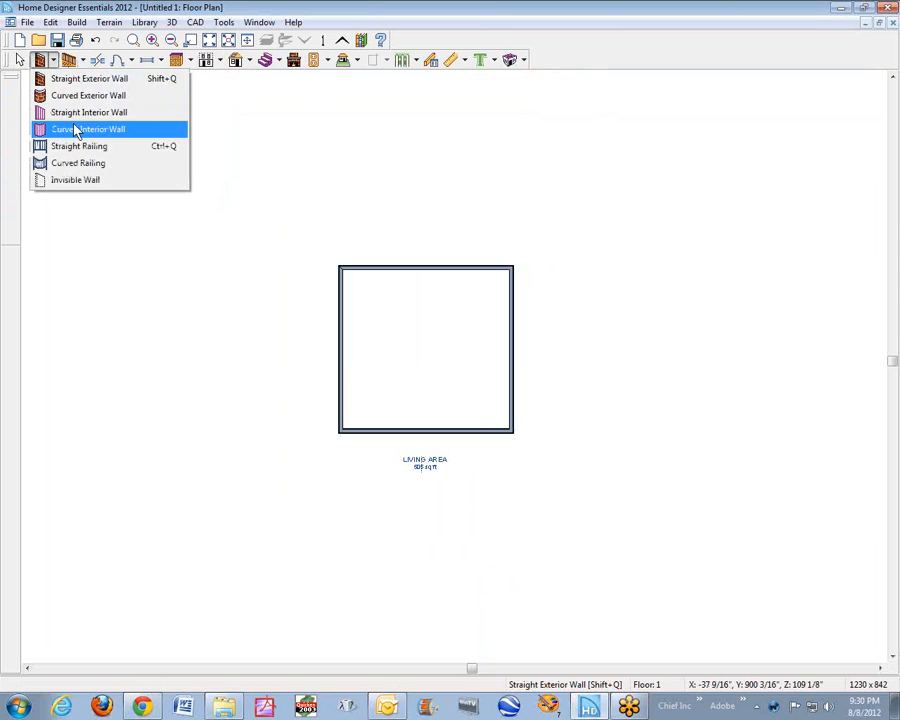
click(82, 113)
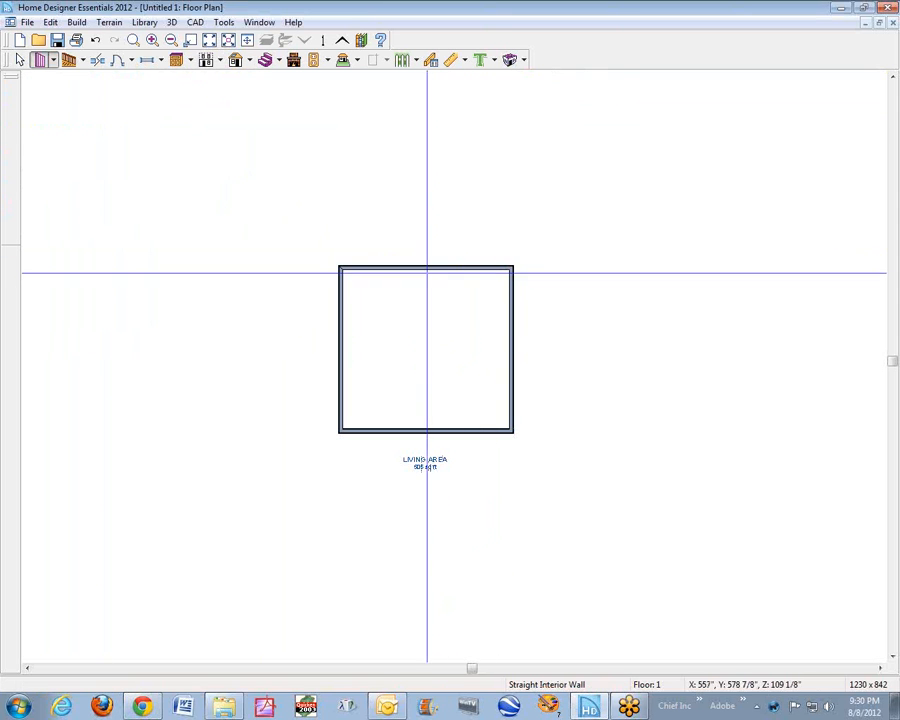
drag(416, 270, 426, 426)
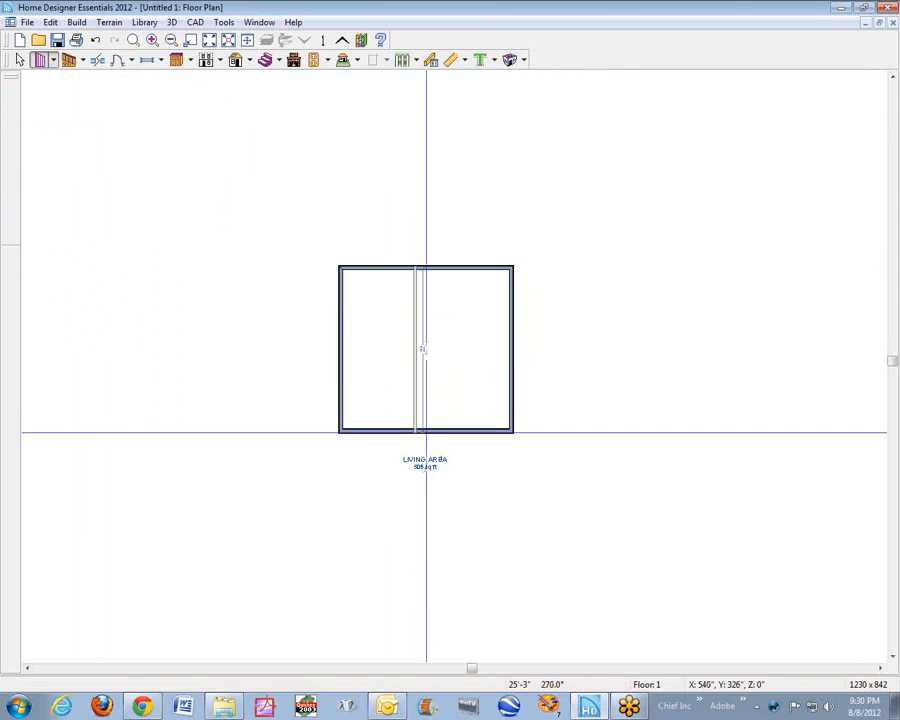
- Open the floor covering material in the specification of the larger room, right of the dividing wall
right_click(458, 375)
right_click(476, 317)
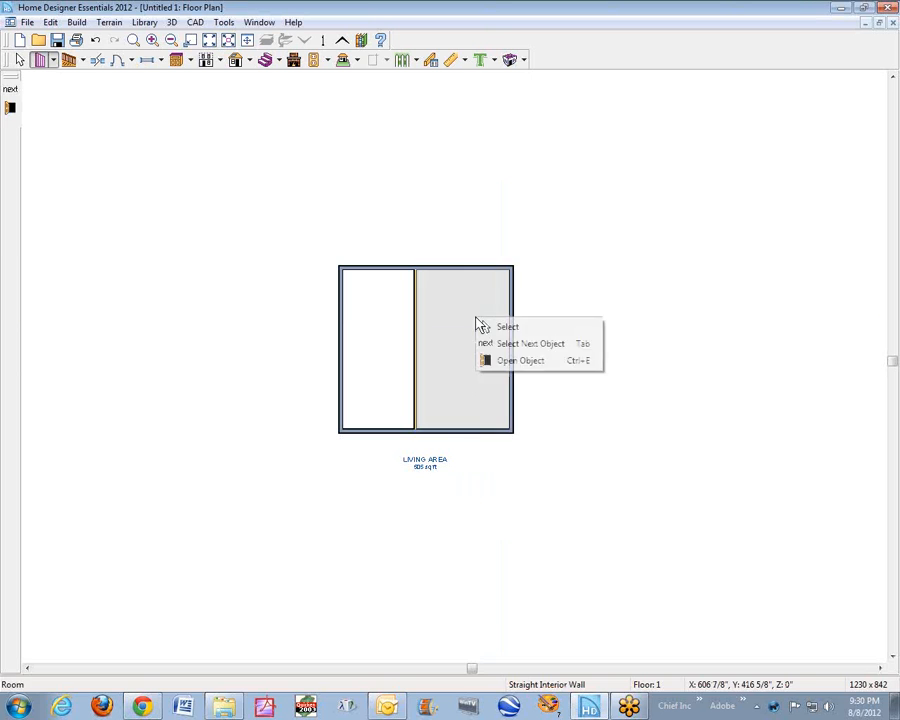
click(475, 328)
right_click(477, 335)
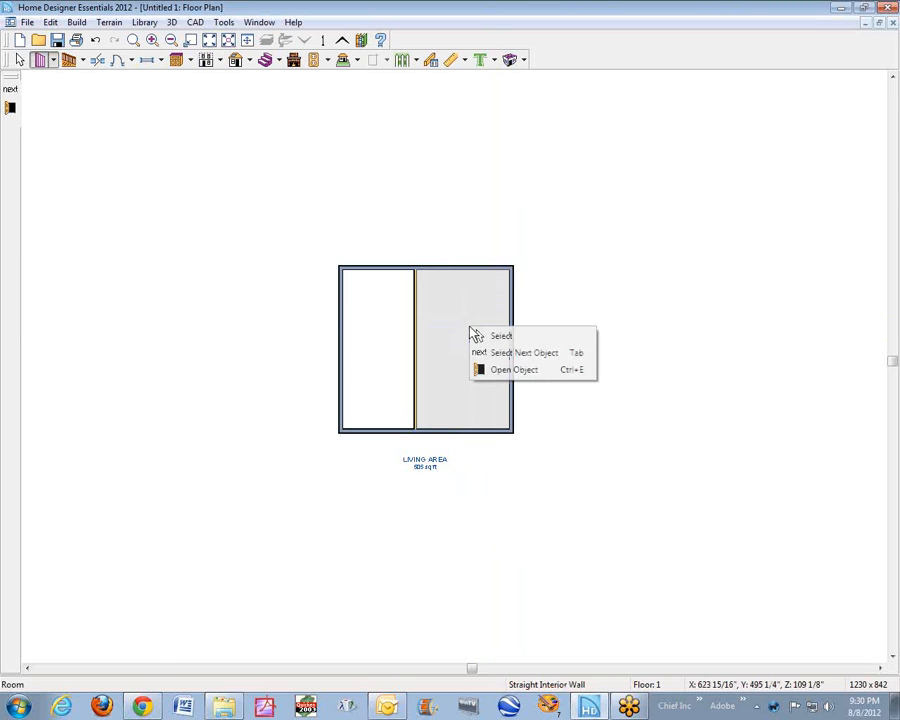
click(504, 374)
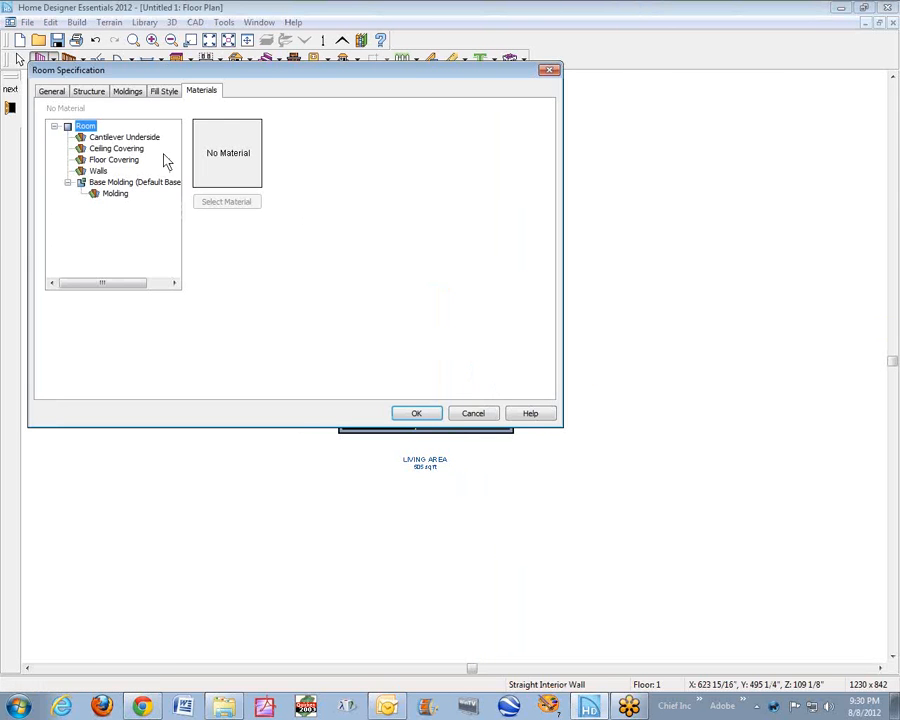
click(128, 160)
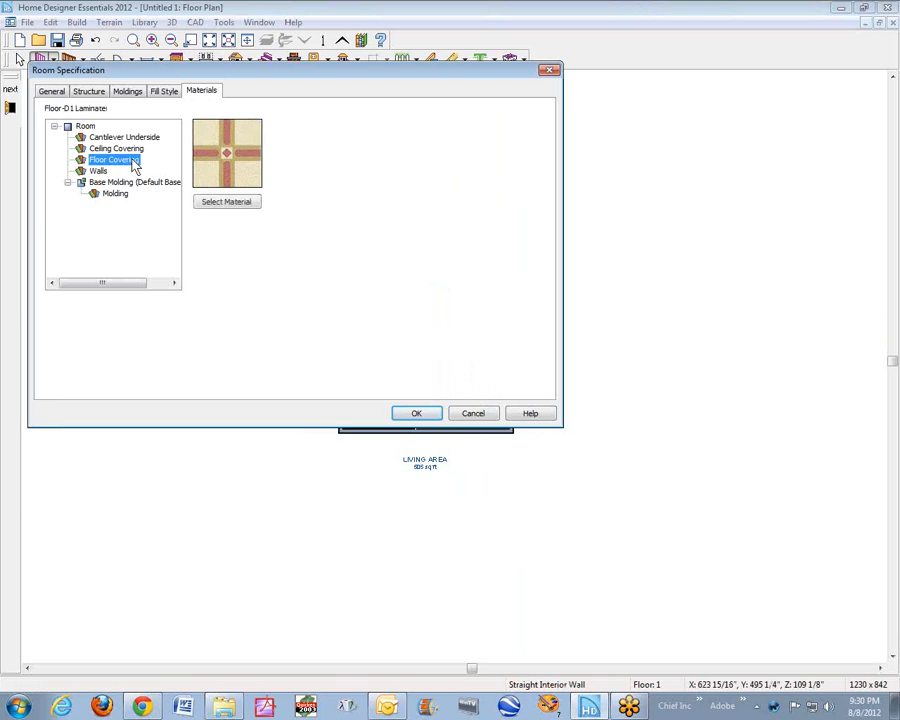
- Browse the material categories in the library for the floor covering and cancel without choosing a material
click(234, 205)
drag(209, 254, 208, 220)
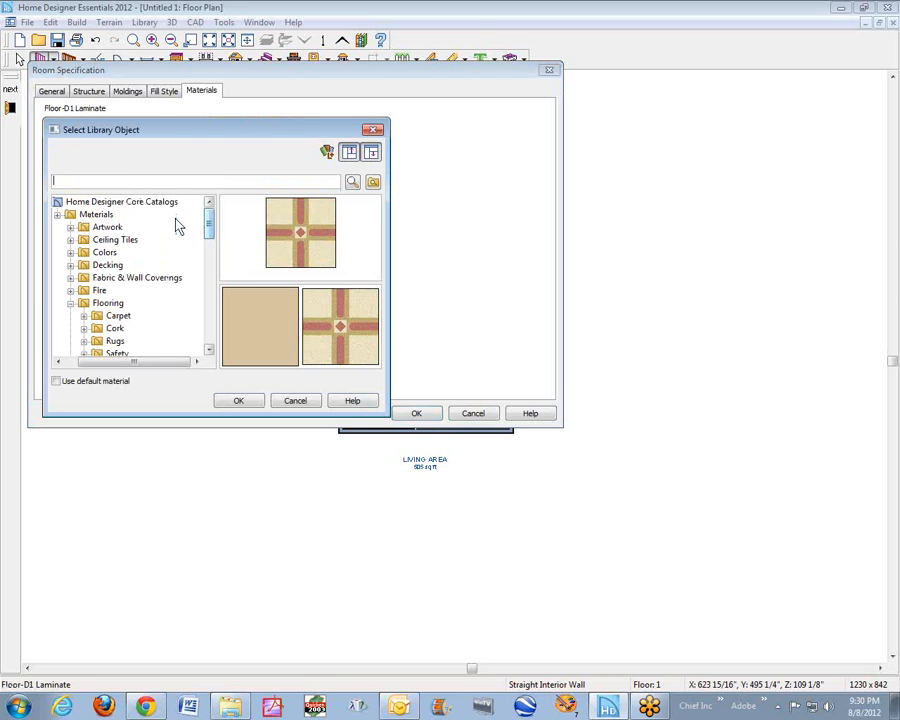
click(71, 304)
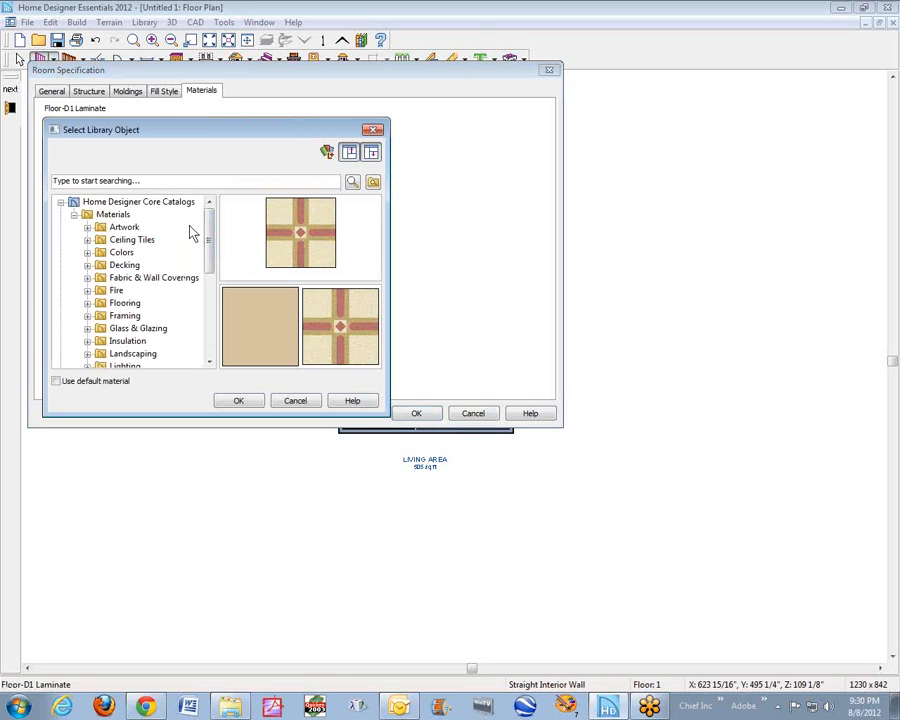
drag(207, 241, 245, 362)
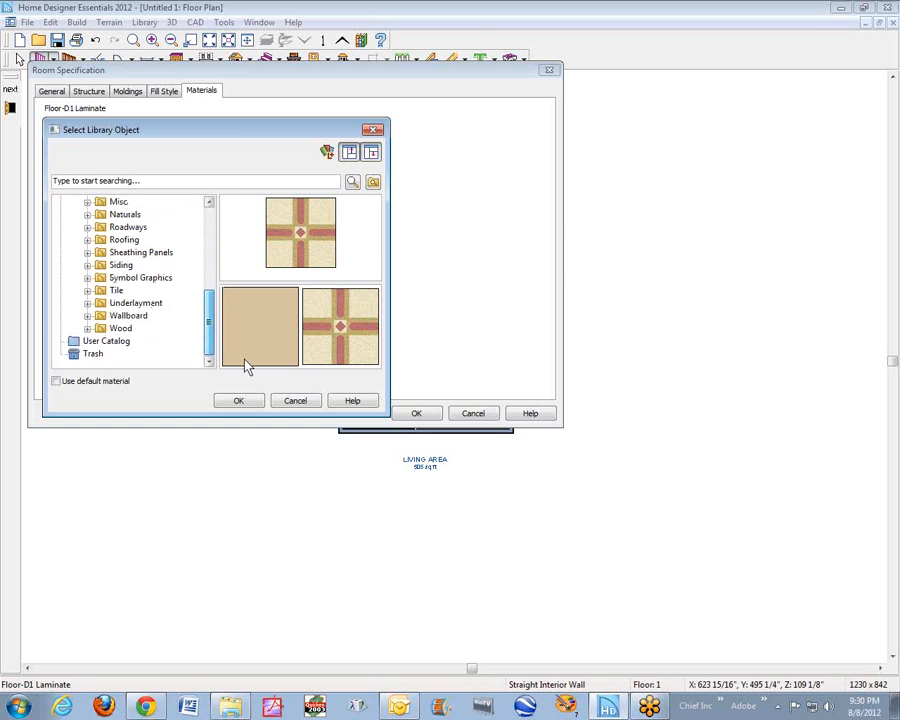
drag(208, 322, 207, 222)
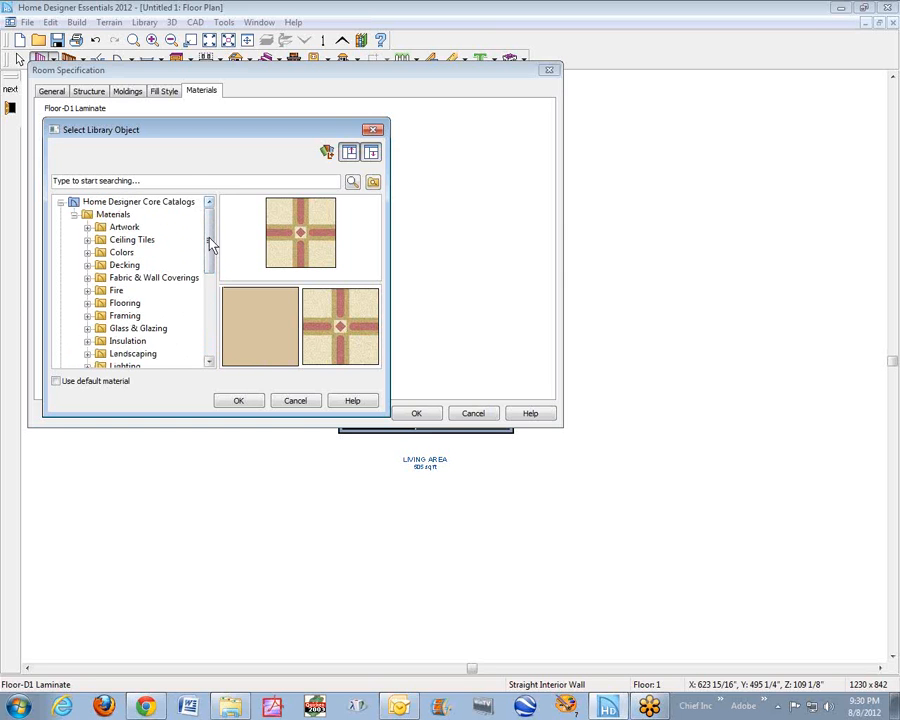
click(294, 400)
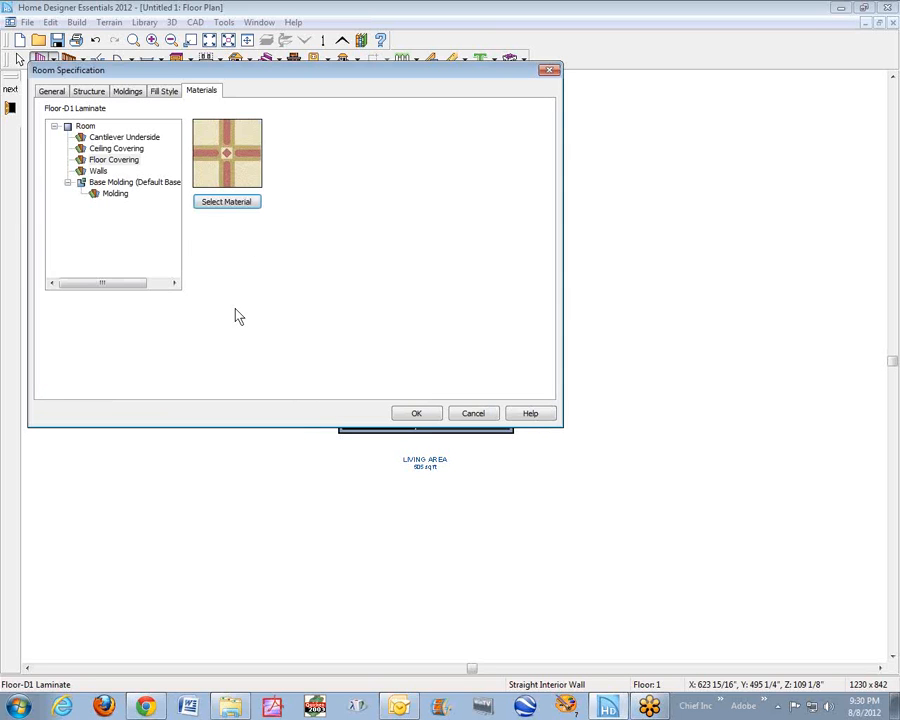
- Change the larger room's floor covering to the Golden - OK Plank material from the Flooring, Wood, Oak folder
click(218, 205)
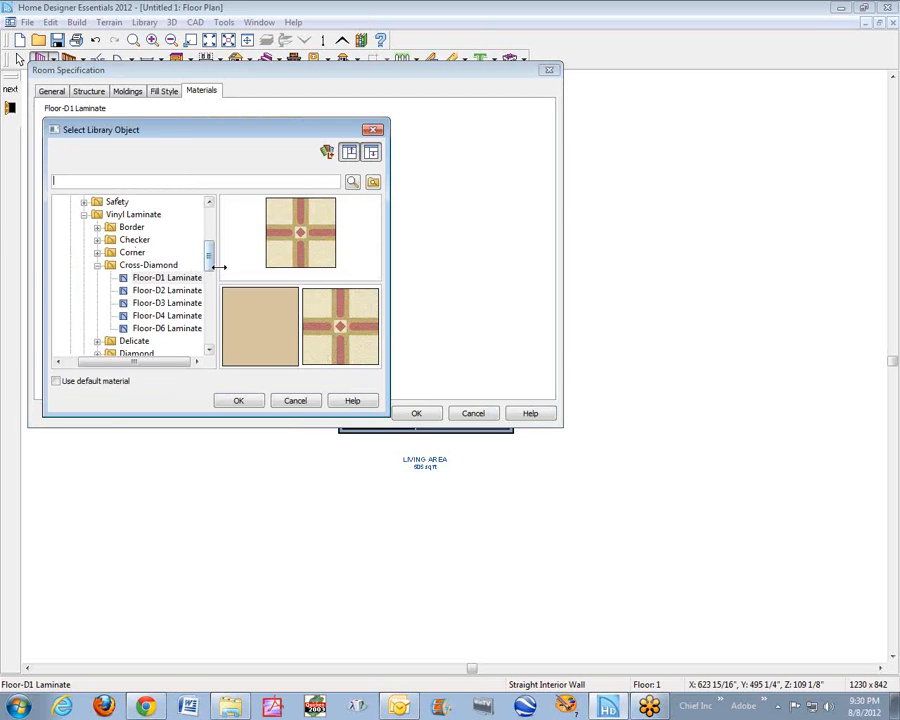
drag(209, 261, 197, 281)
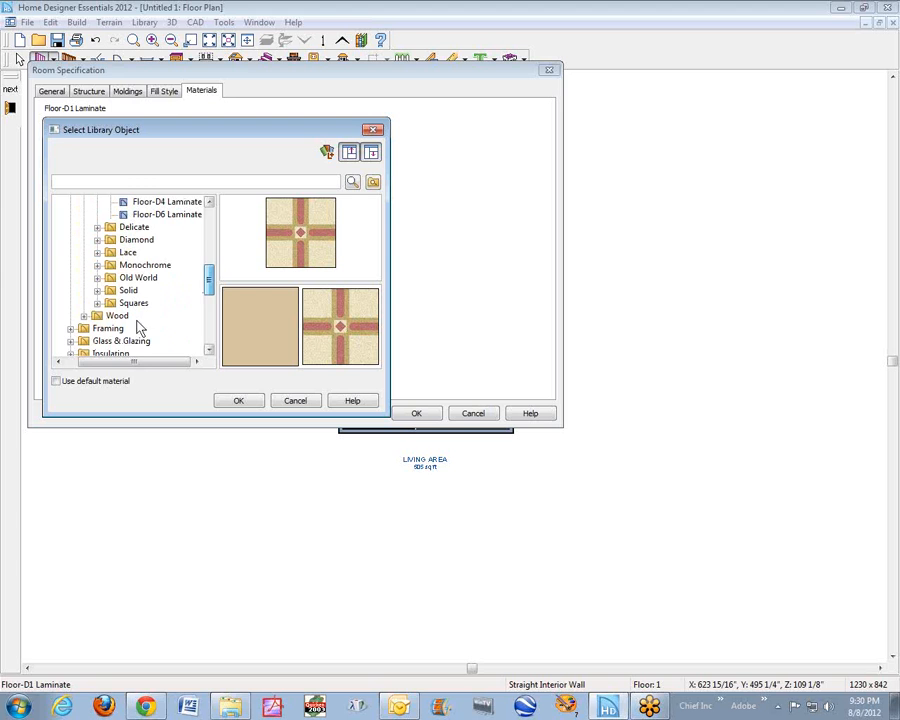
click(84, 315)
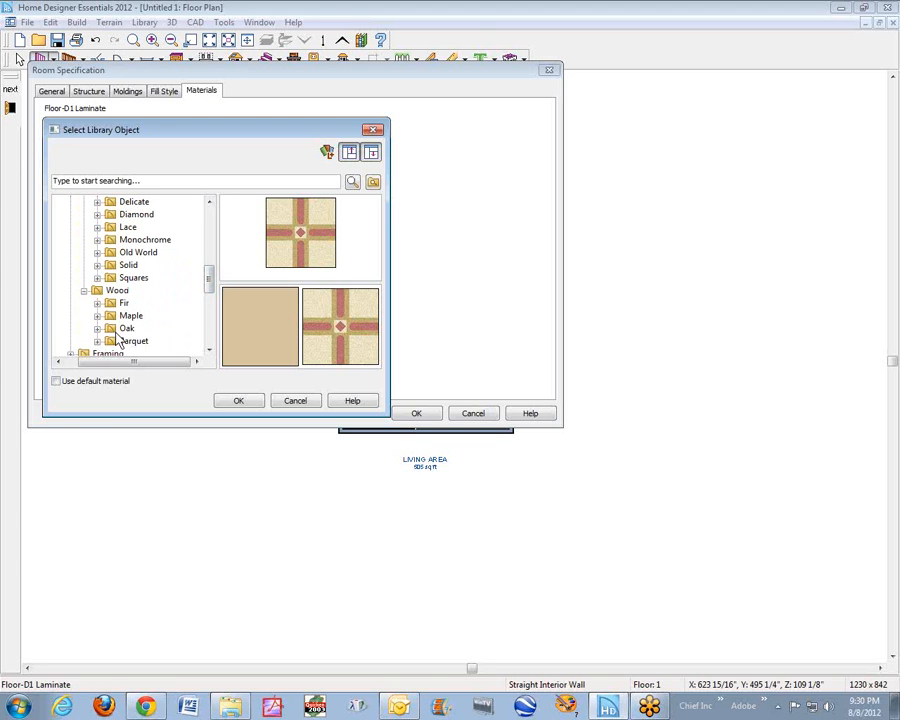
click(124, 329)
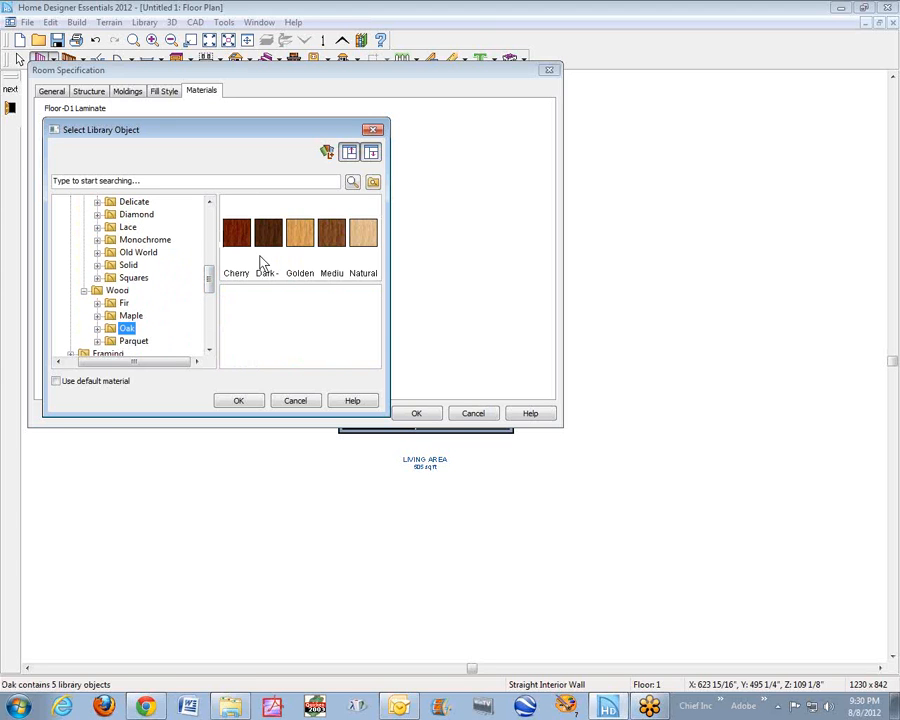
click(300, 236)
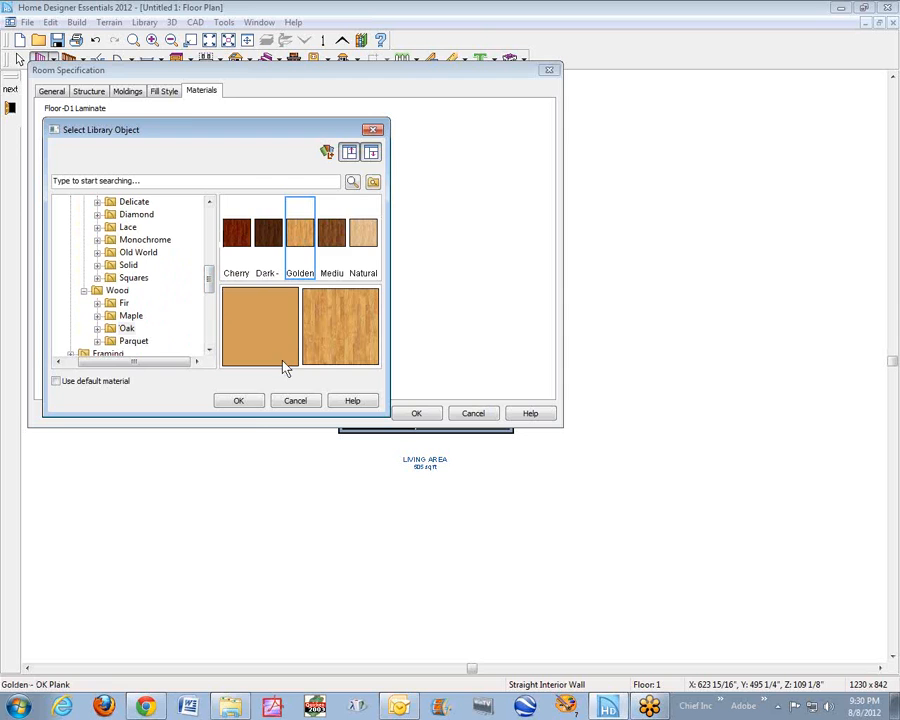
click(240, 402)
click(425, 414)
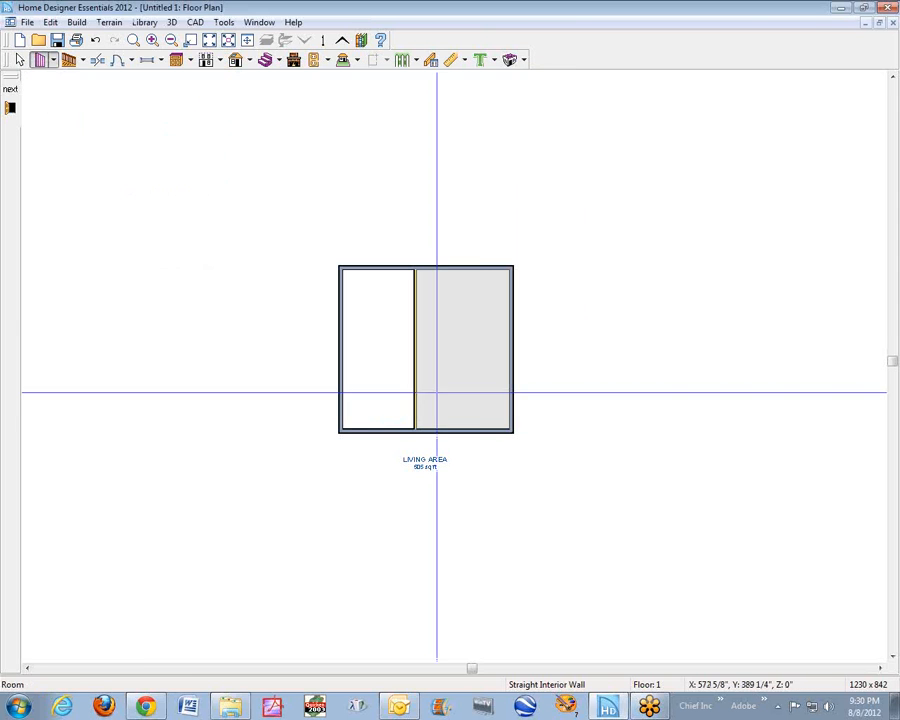
- Show the plan in a Doll House View and orbit the camera to look down on both rooms' floors
click(512, 62)
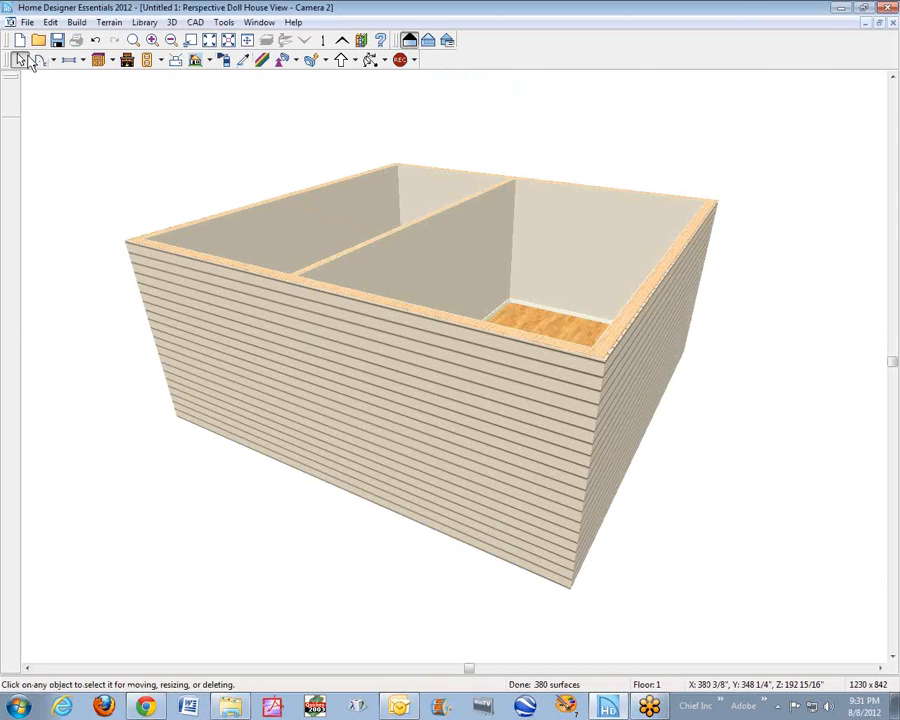
click(370, 60)
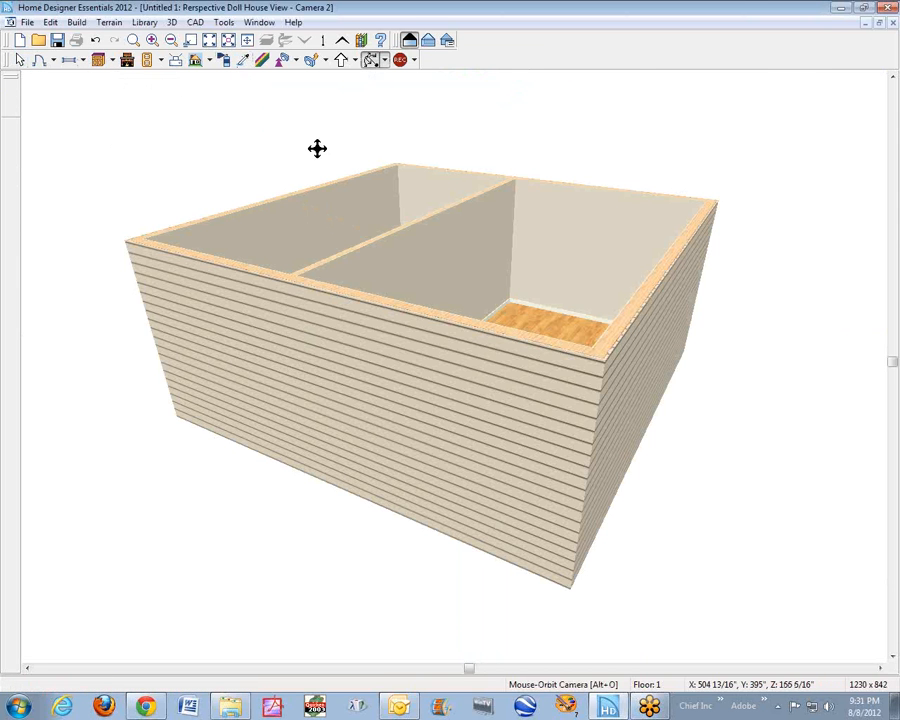
drag(315, 147, 340, 235)
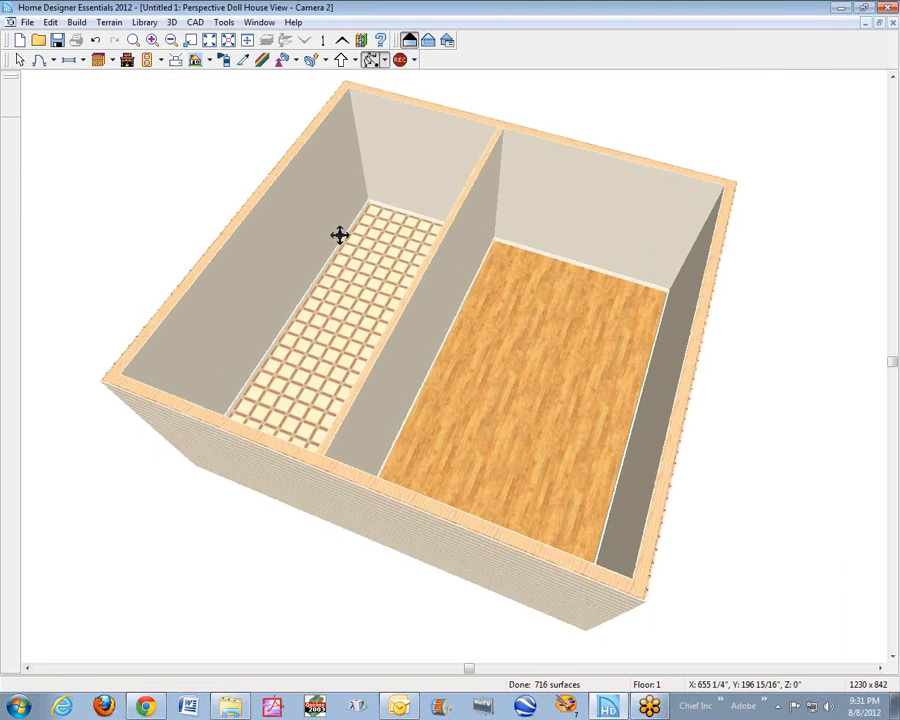
- Check the smaller room's floor covering material and its library location, cancelling without any change
right_click(340, 235)
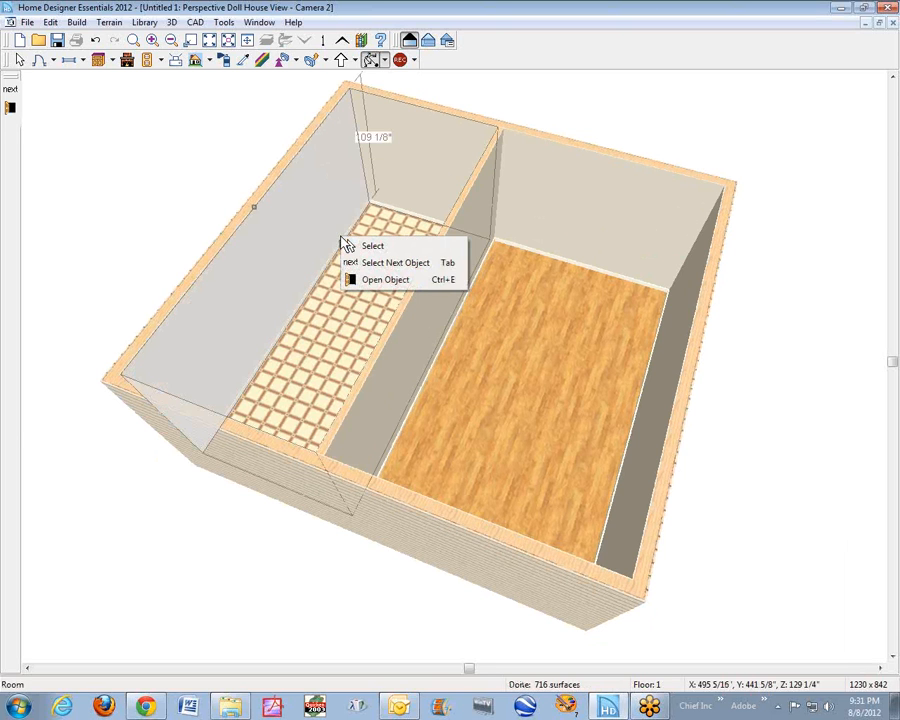
click(410, 284)
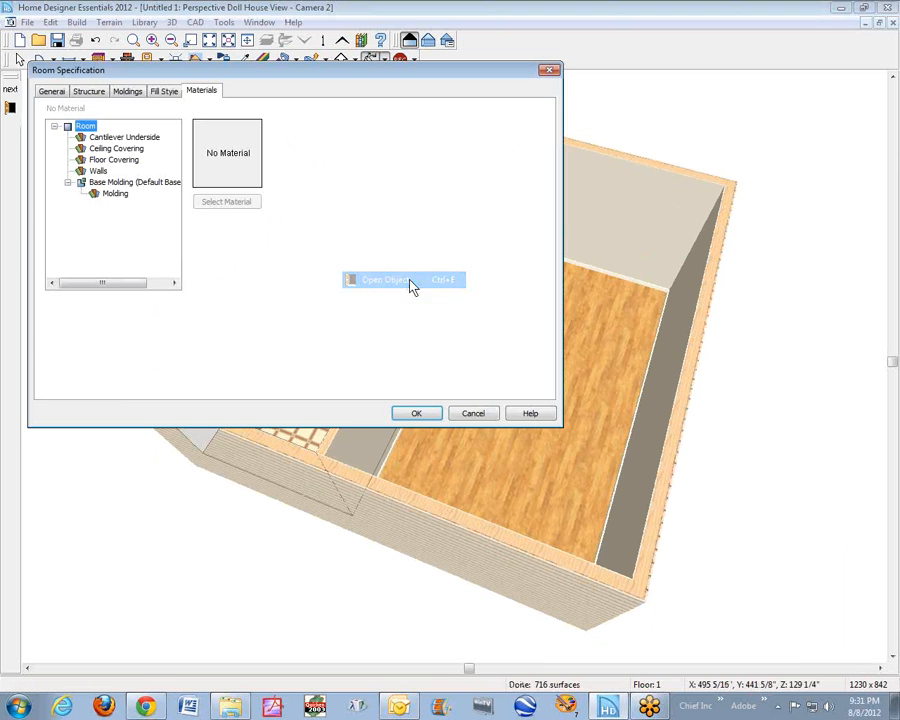
click(114, 160)
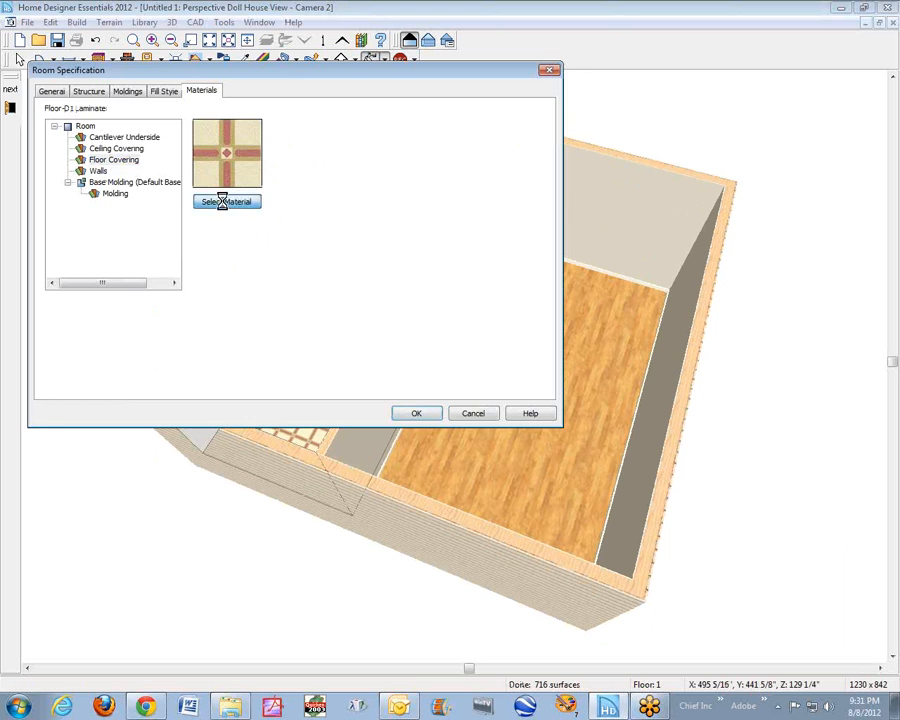
click(222, 201)
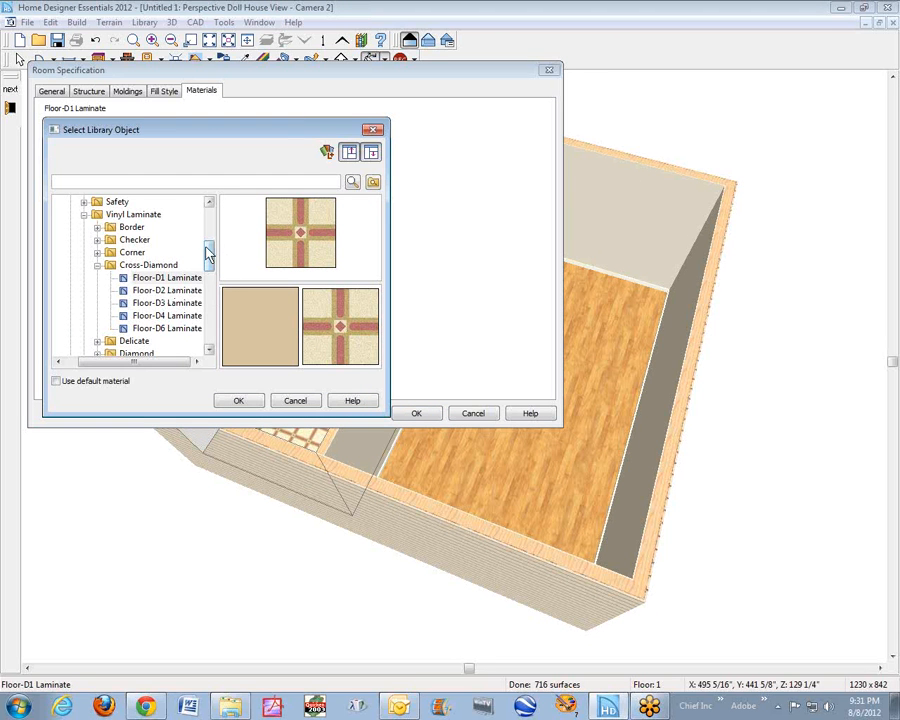
drag(208, 262, 224, 199)
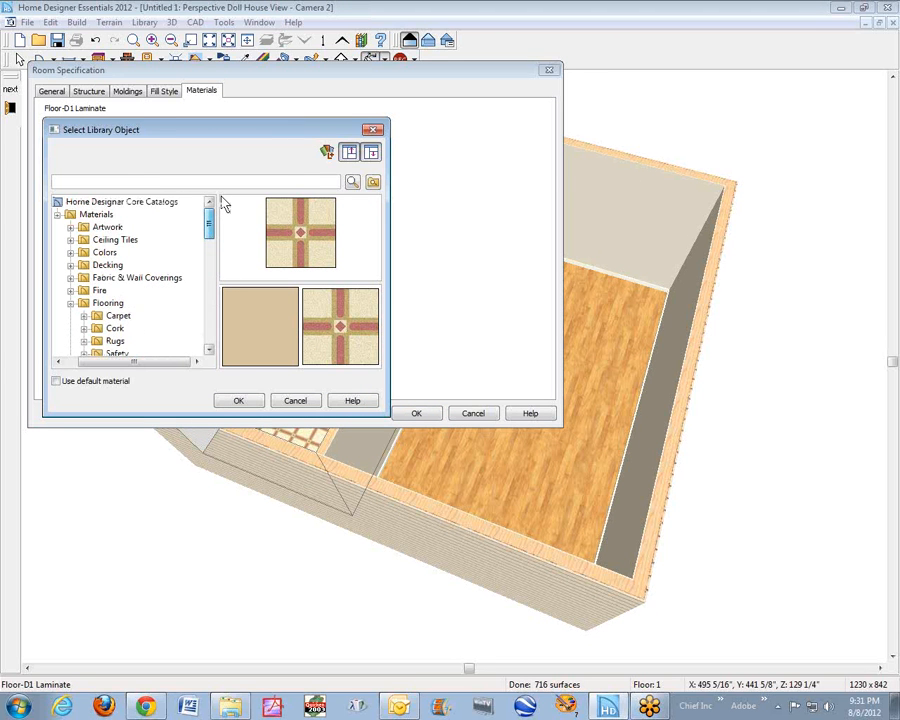
click(314, 403)
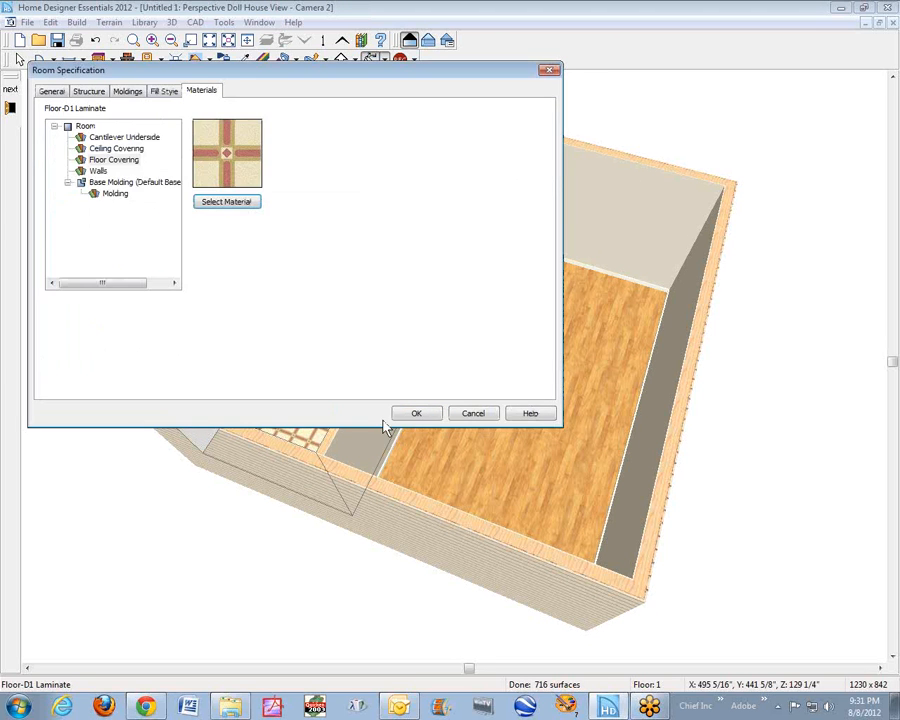
click(474, 414)
- Pull the end of the smaller room's outer wall away from the front corner and reconnect it there
click(153, 338)
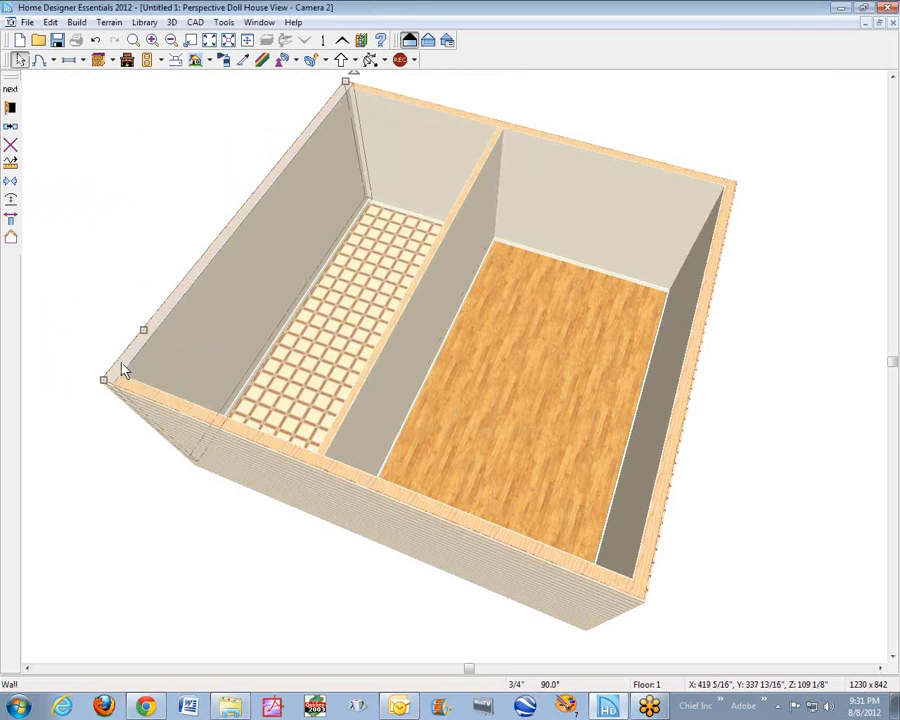
drag(104, 379, 156, 318)
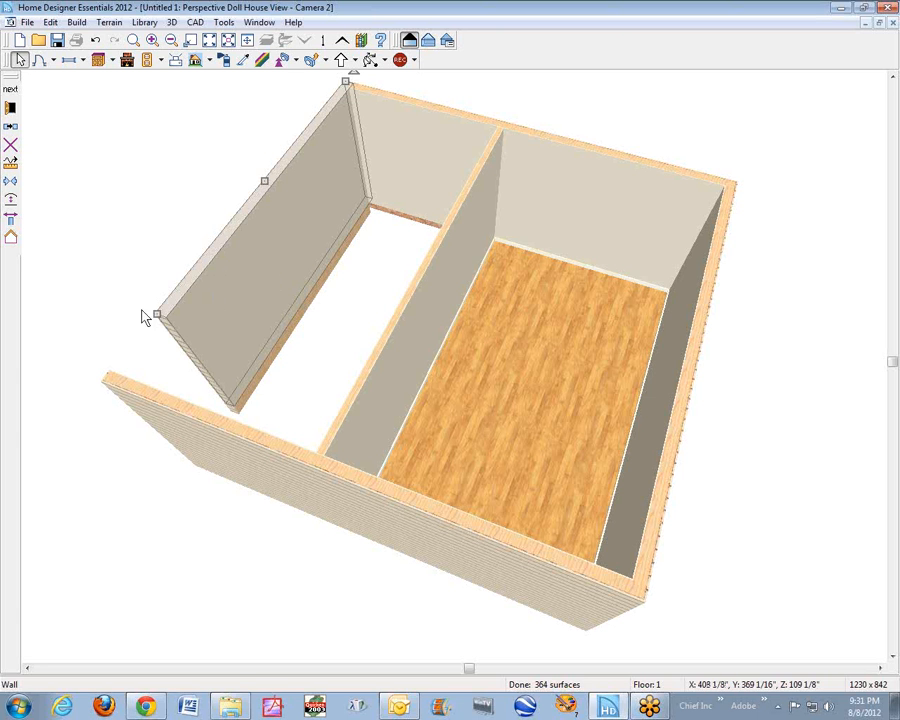
drag(156, 315, 115, 379)
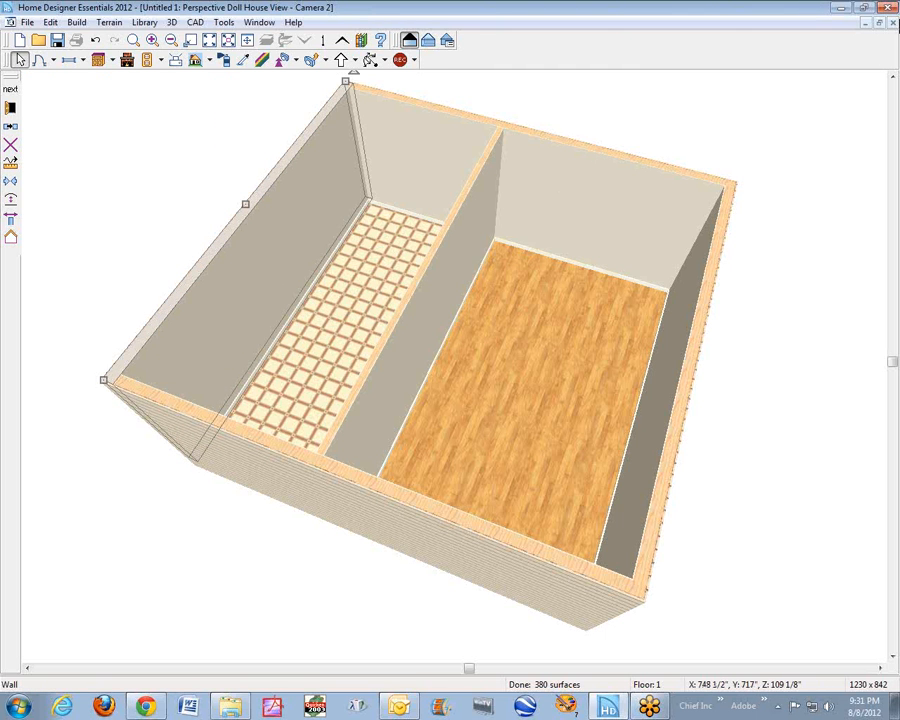
- Close the Doll House View and delete all the walls from the floor plan
click(892, 22)
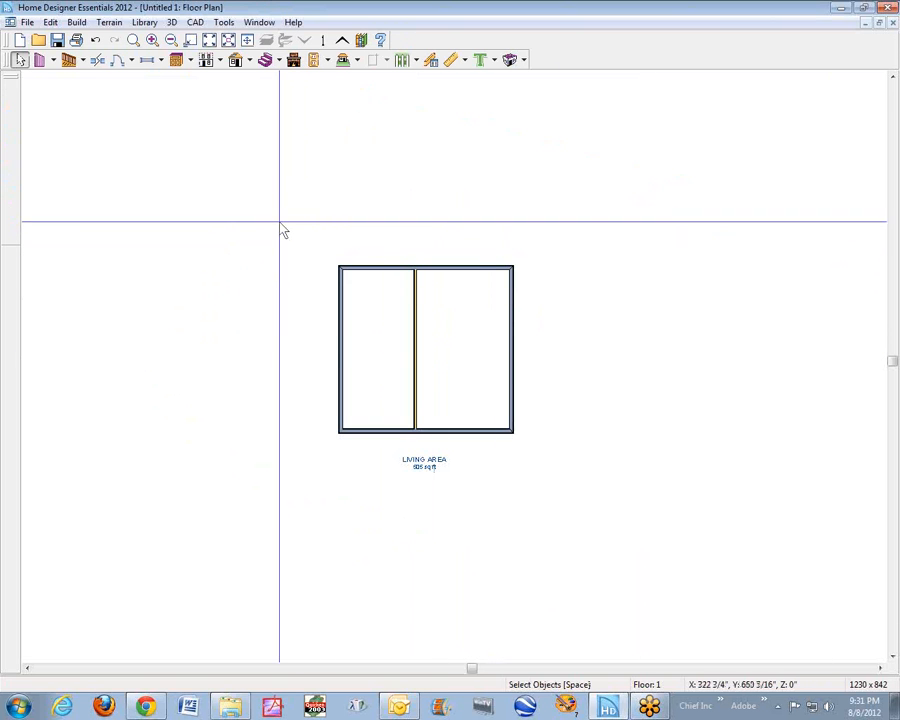
drag(280, 221, 543, 449)
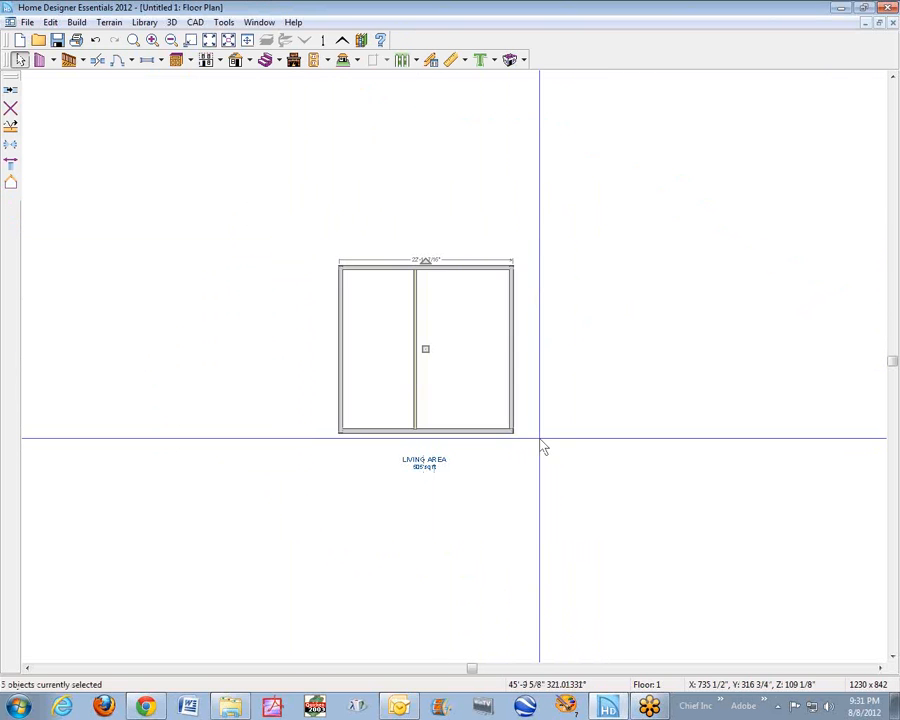
key(Delete)
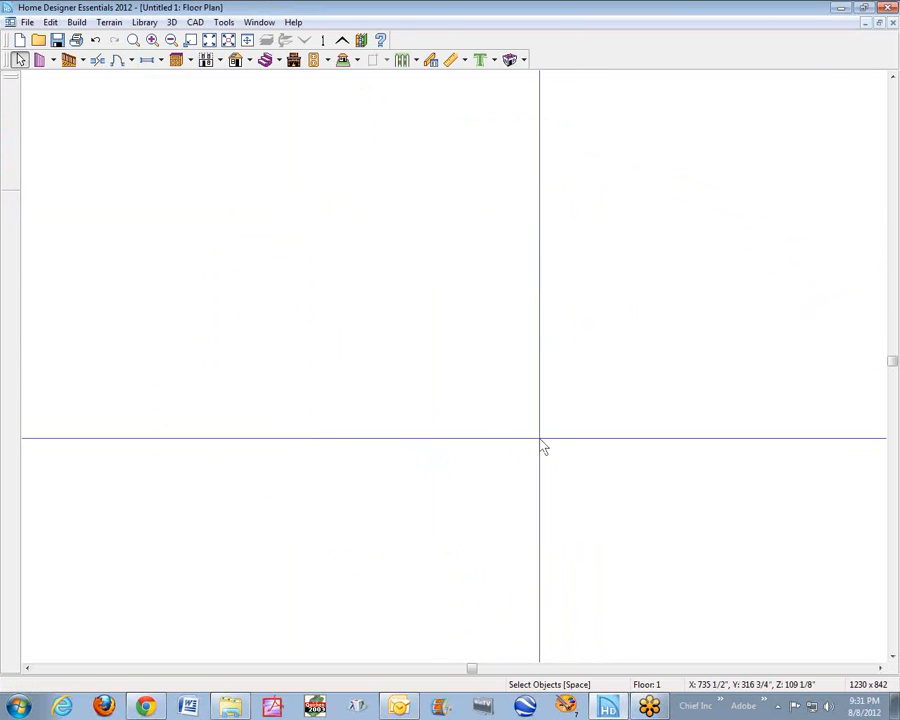
- Draw a new rectangular room about 14'-7" deep with straight interior walls and show it in a Doll House View
click(41, 60)
mouse_move(287, 283)
mouse_down()
mouse_move(446, 287)
mouse_move(446, 392)
mouse_move(279, 394)
mouse_move(291, 400)
mouse_move(297, 354)
mouse_move(279, 307)
mouse_move(269, 307)
mouse_move(285, 302)
mouse_move(285, 287)
mouse_up()
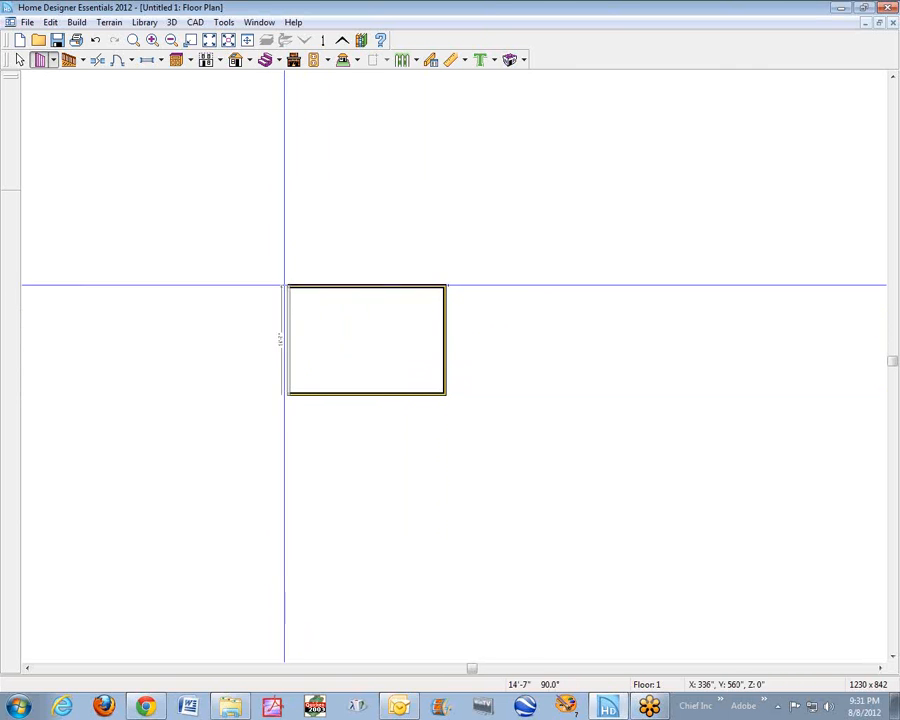
click(512, 60)
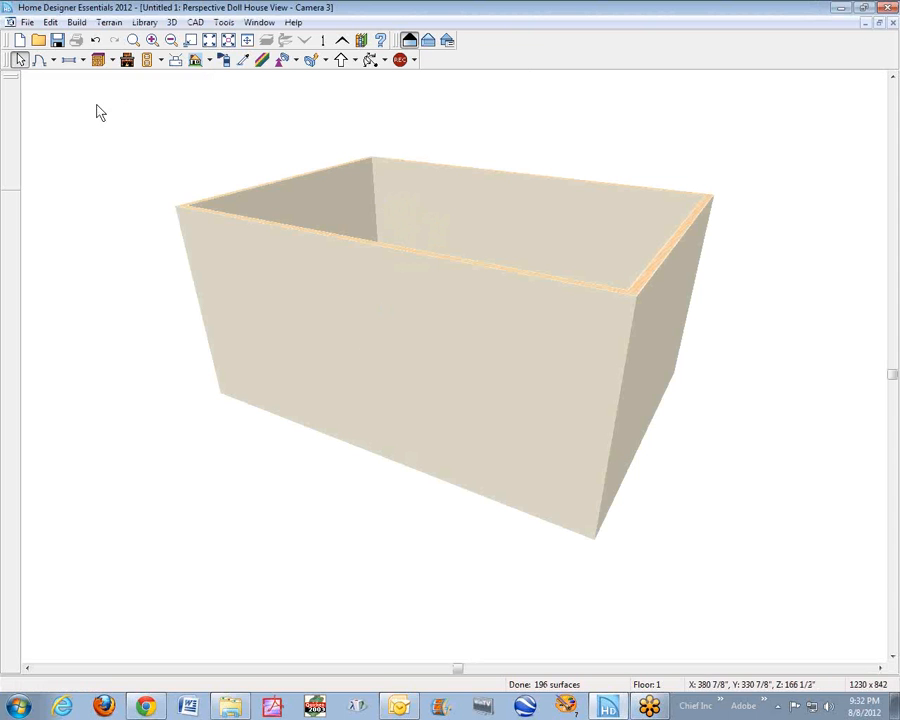
- Orbit the Doll House View to look down at the new room's floor covering, and close the view
click(370, 60)
drag(362, 130, 447, 286)
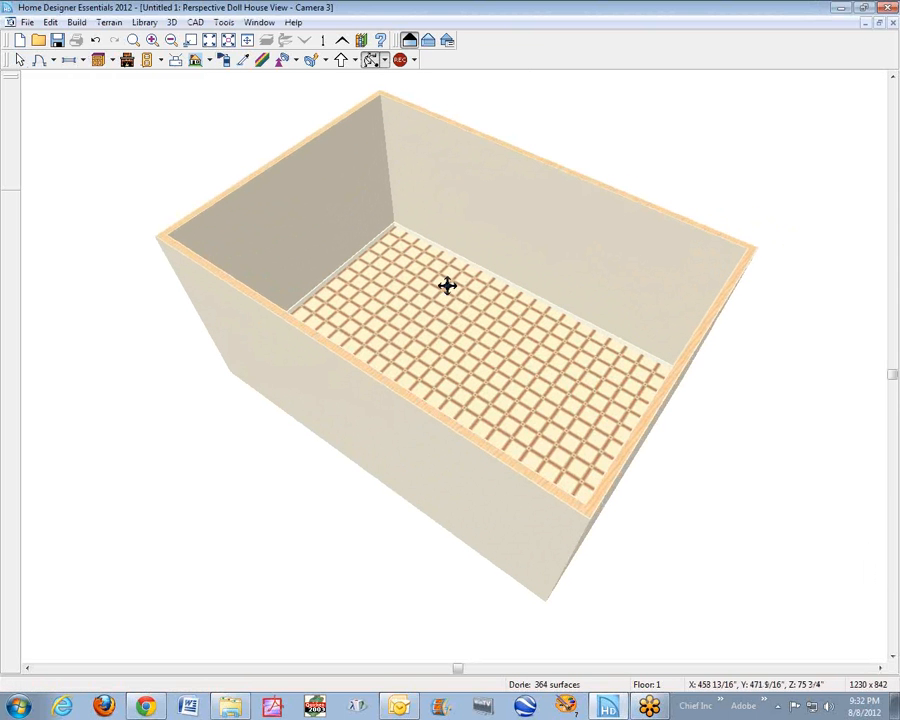
click(893, 22)
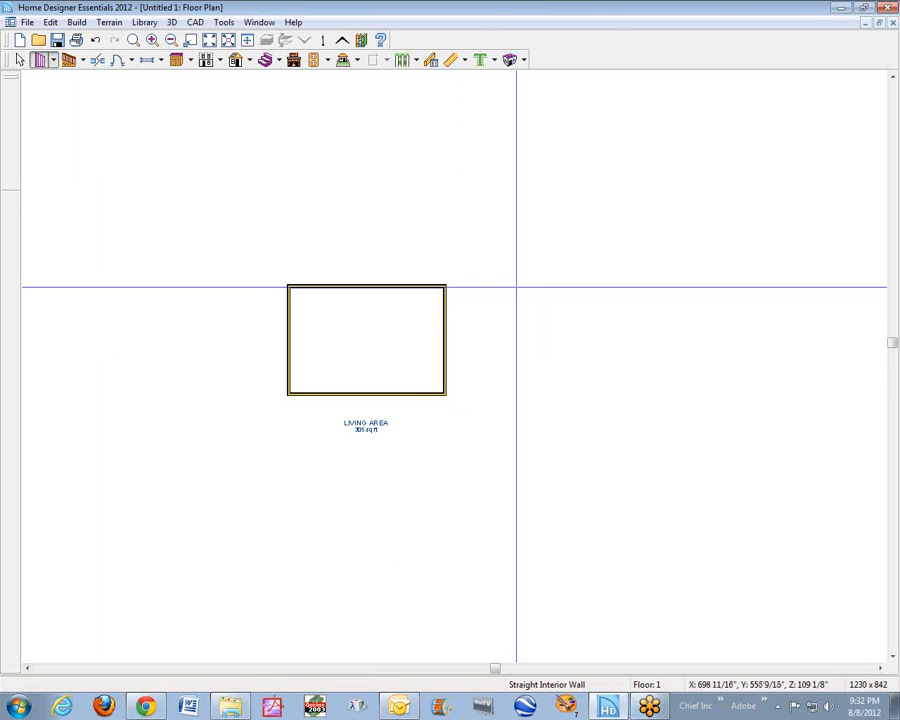
- Draw a second closed room of about 192 sq ft beside the first and show both in a Doll House View
drag(516, 282, 495, 286)
click(504, 329)
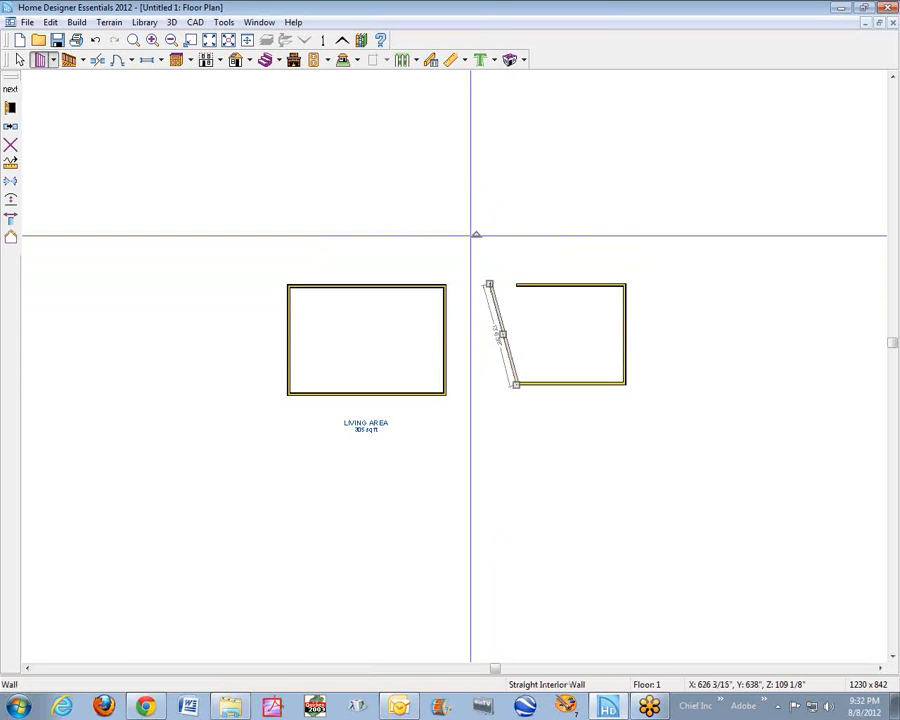
drag(476, 235, 502, 232)
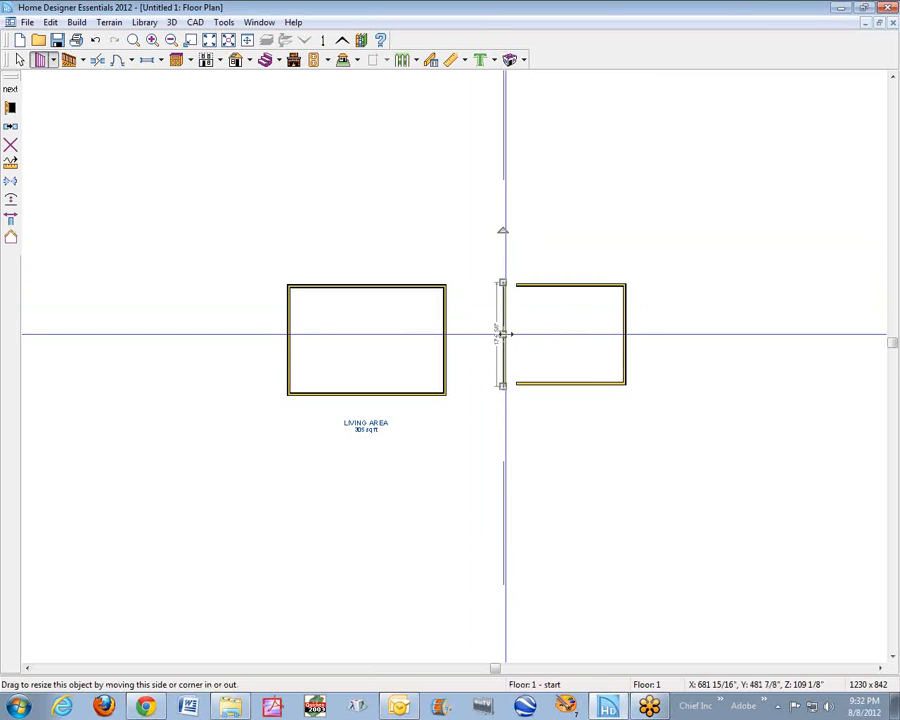
drag(504, 333, 517, 337)
click(586, 225)
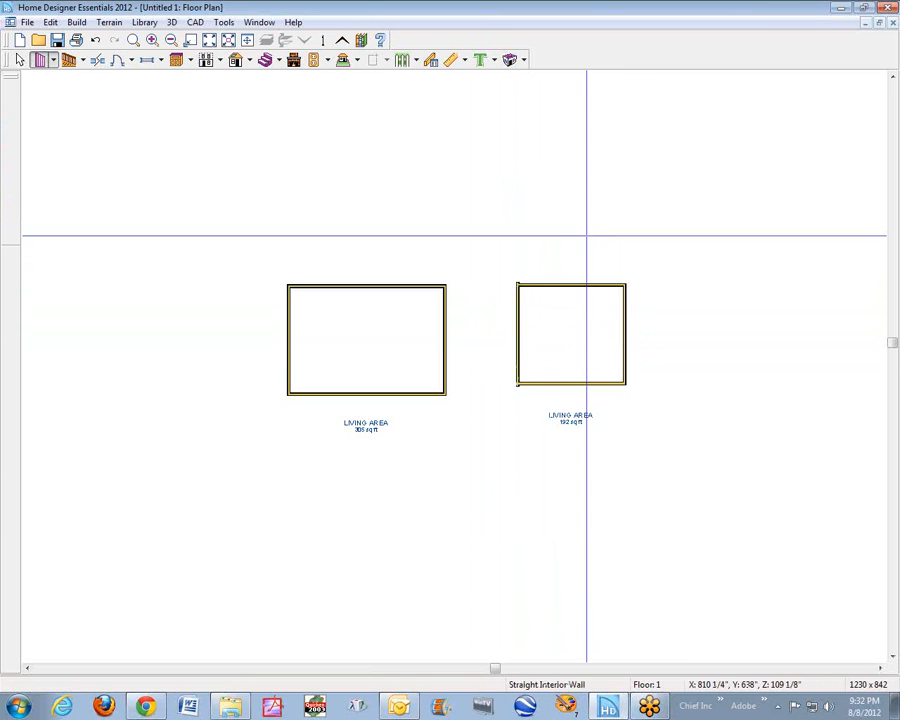
click(509, 62)
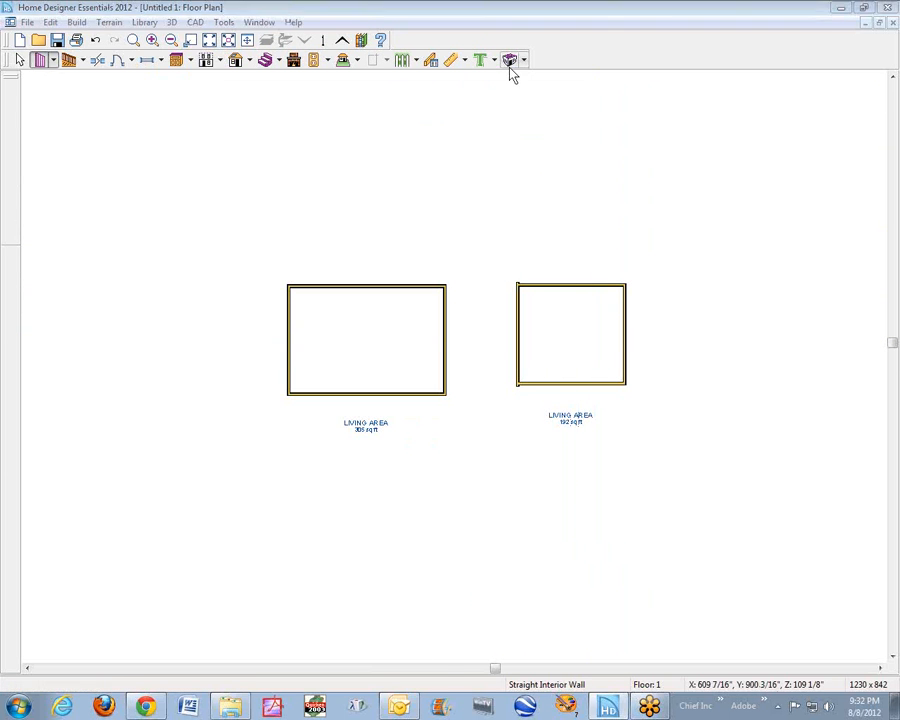
drag(476, 259, 394, 346)
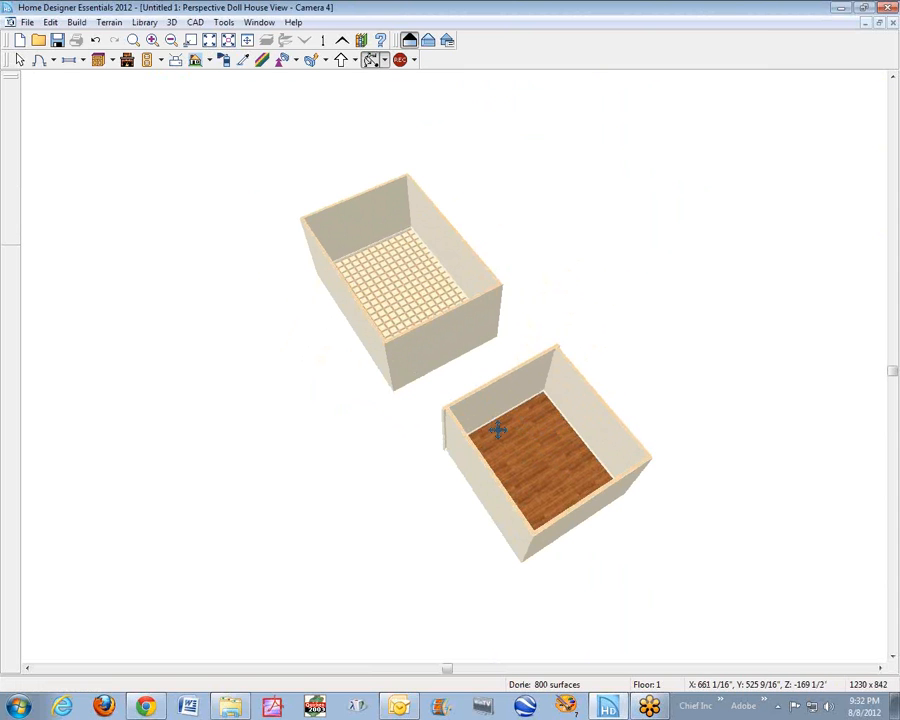
- Set the floor covering in the Floor 1 defaults to the library carpet Carpet-B6
click(50, 22)
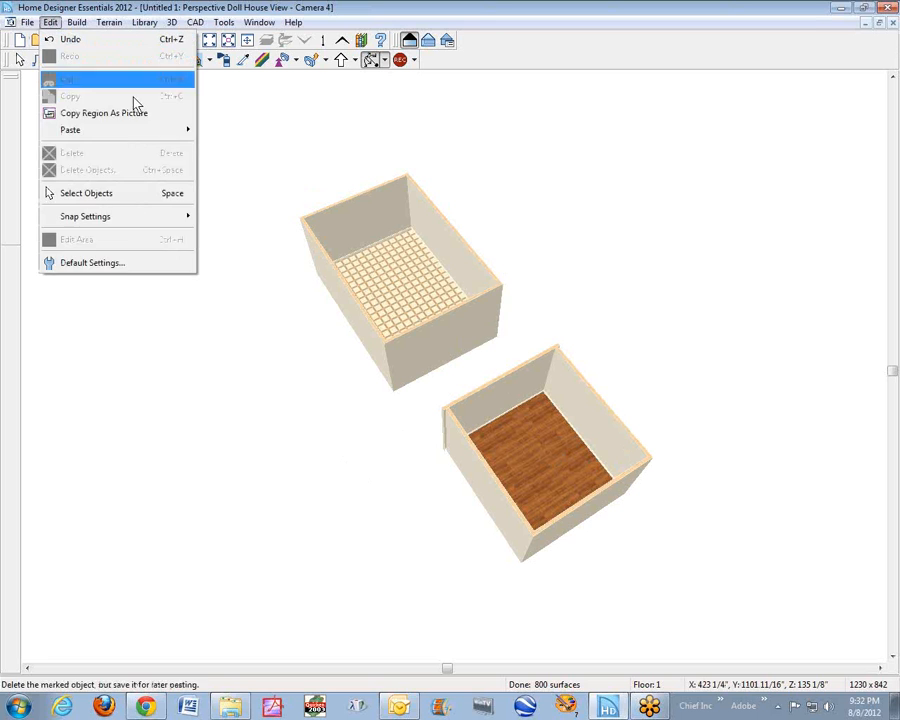
click(104, 262)
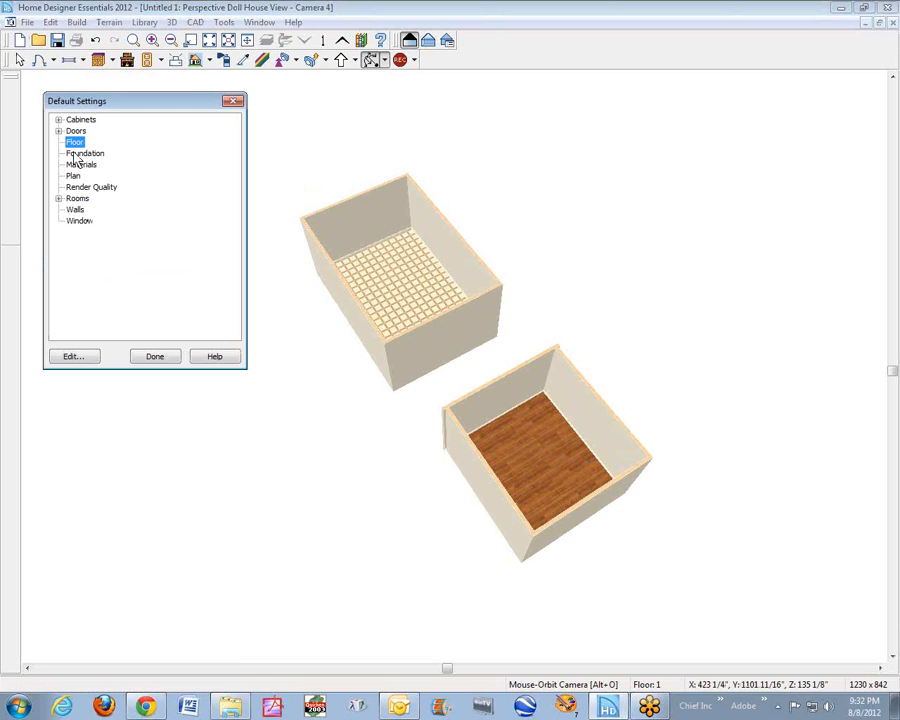
click(86, 360)
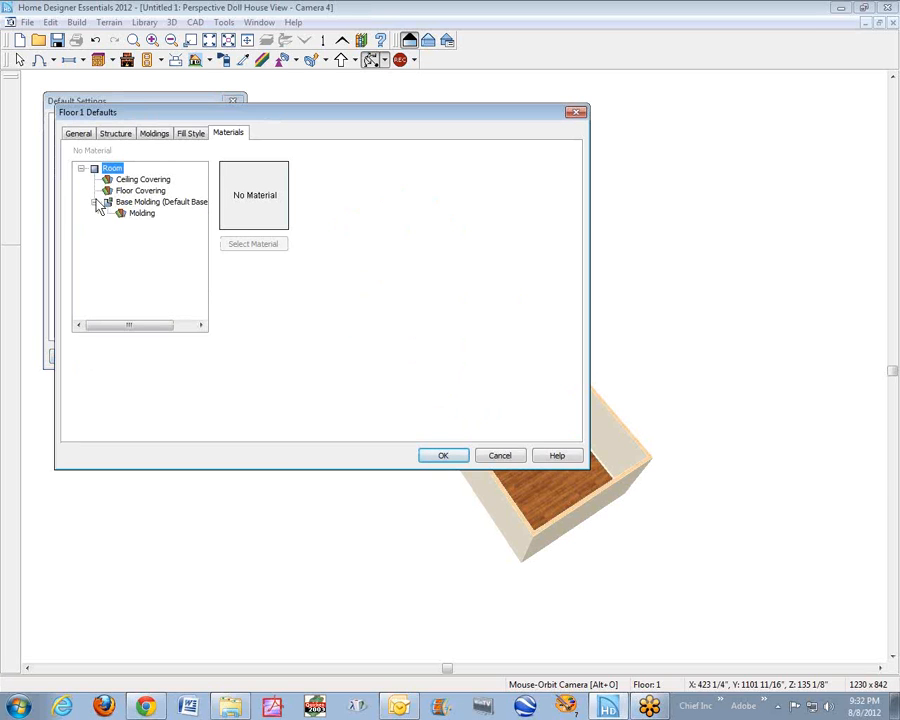
click(140, 190)
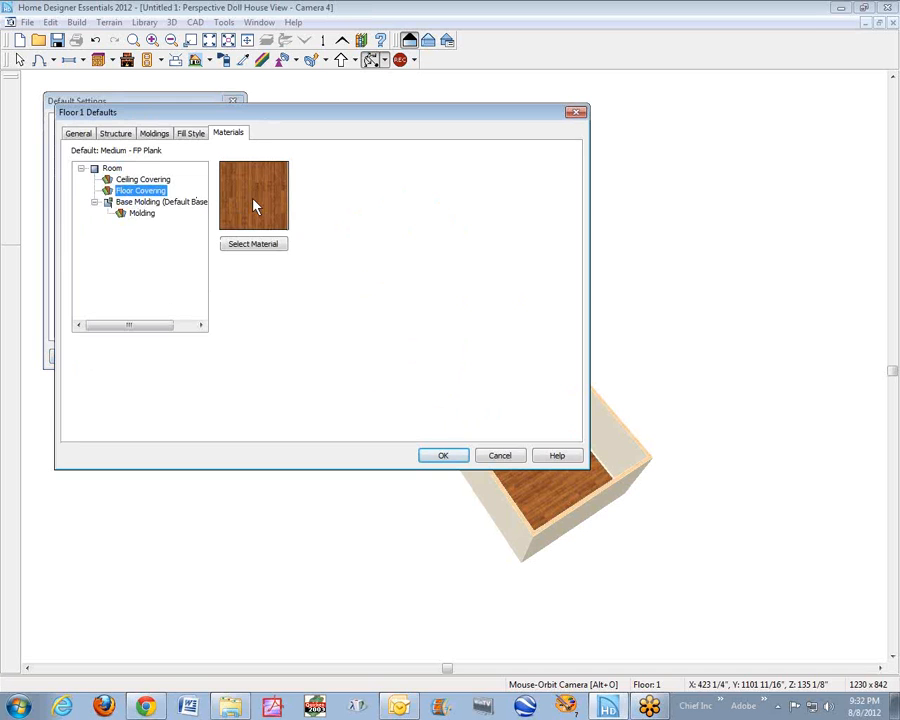
click(276, 244)
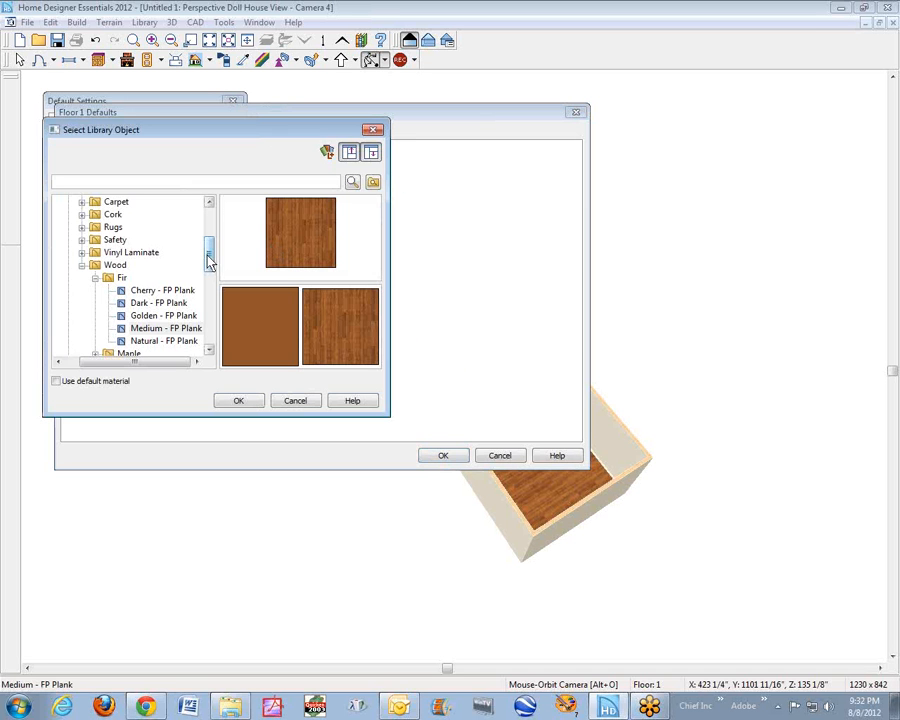
scroll(217, 262, up, 1)
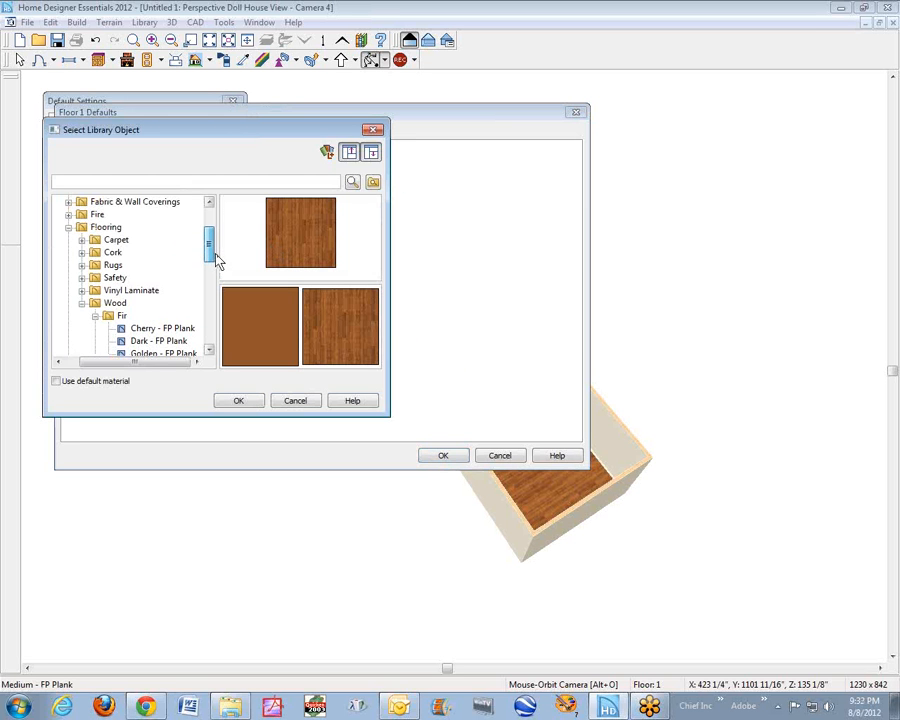
click(113, 266)
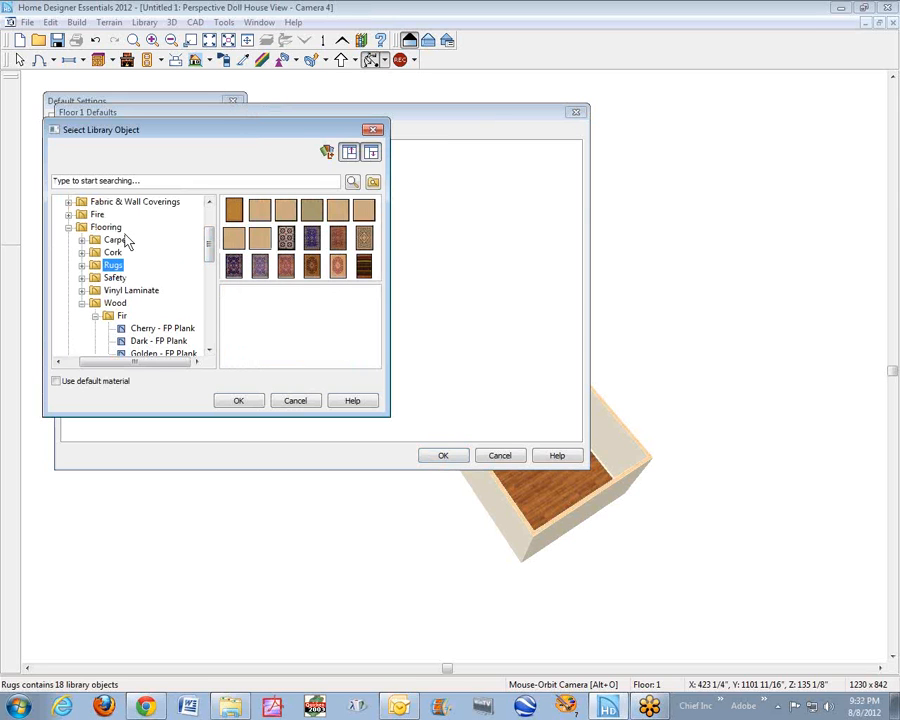
click(115, 241)
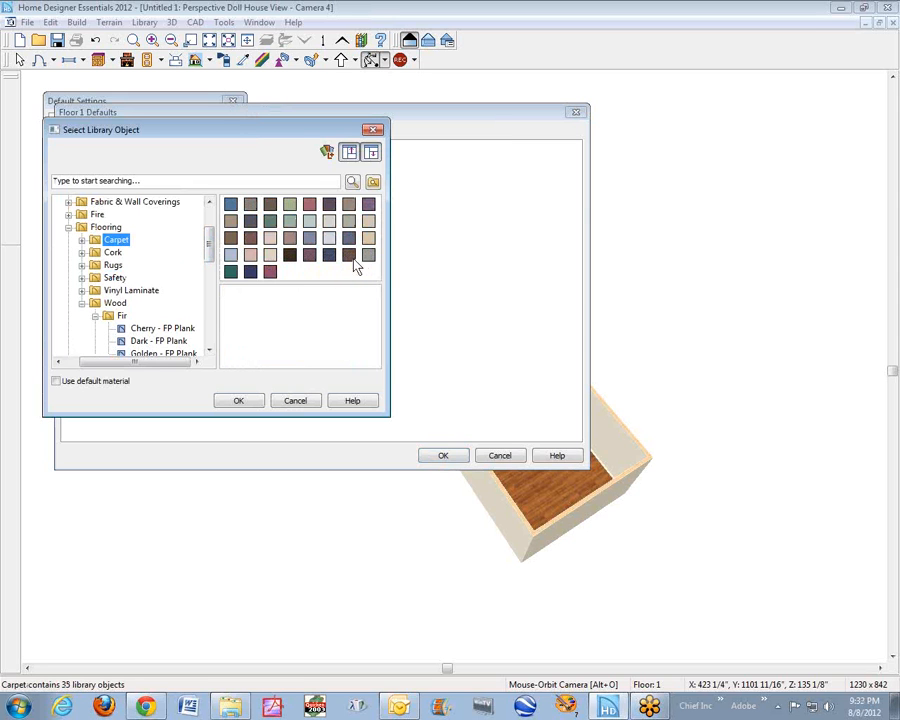
click(309, 255)
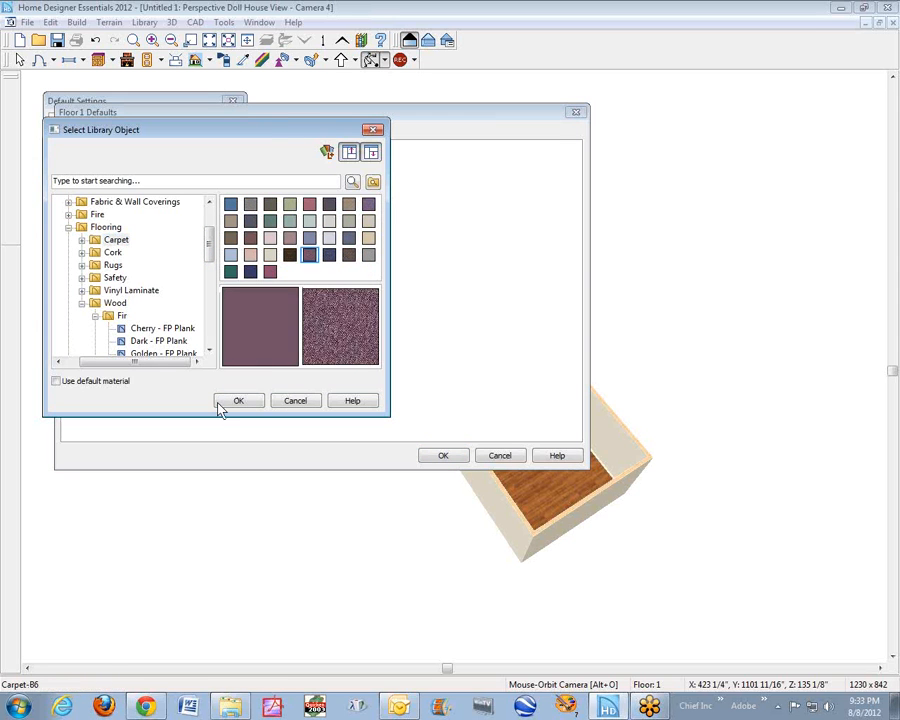
click(240, 401)
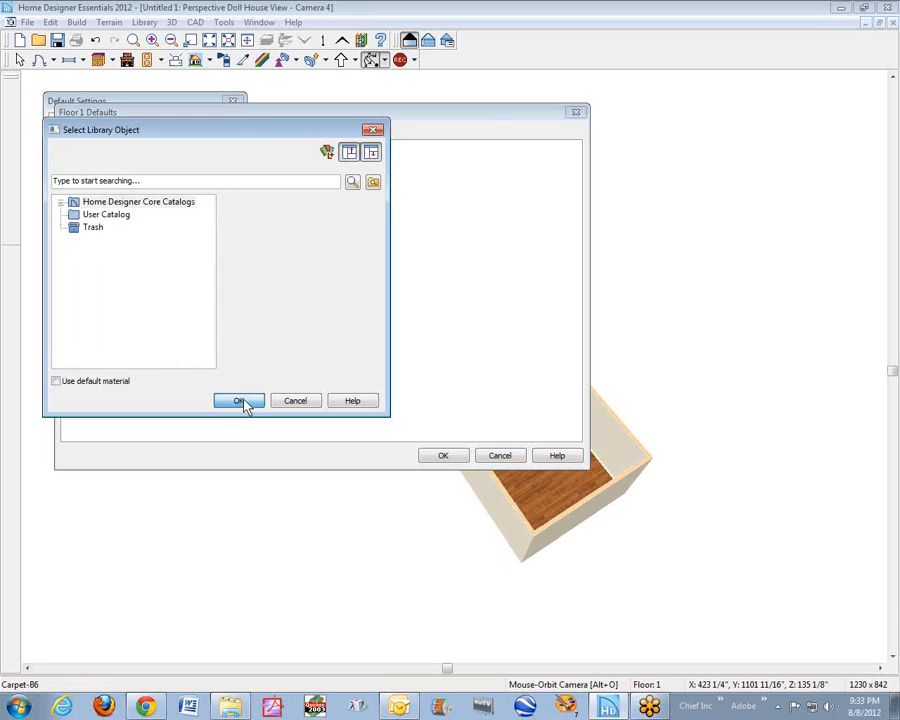
click(440, 457)
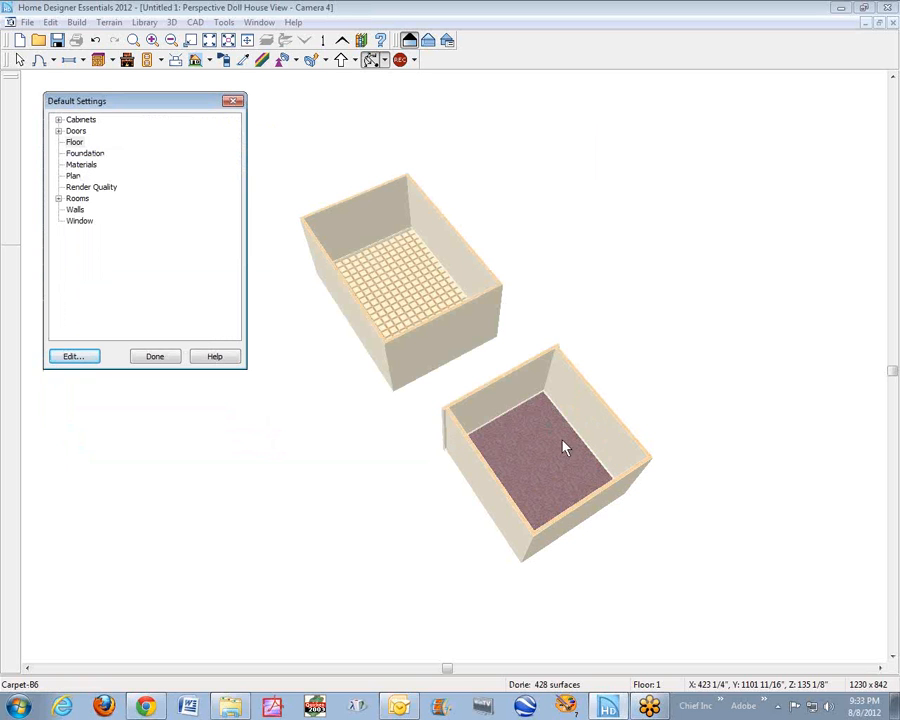
click(155, 357)
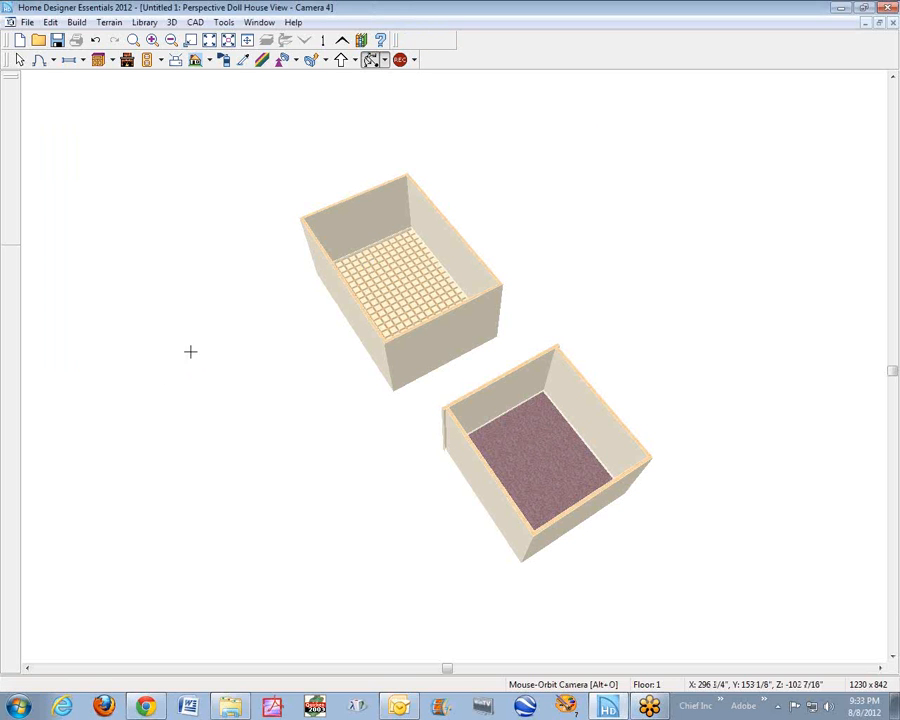
- Look at the tiled room's material settings, cancelling without any change
right_click(412, 303)
click(474, 348)
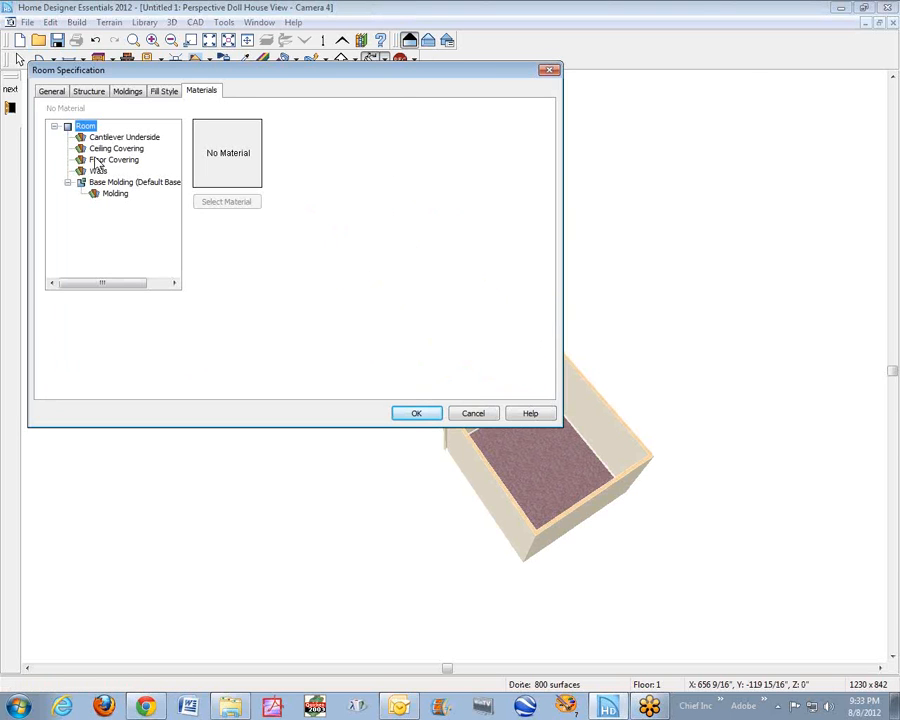
click(465, 415)
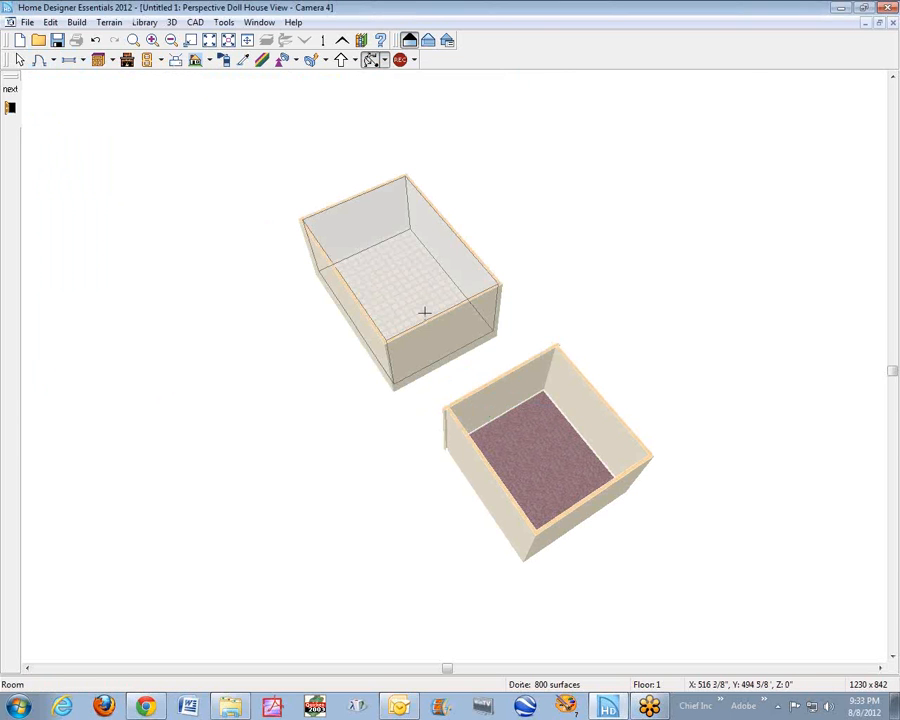
- Pick up the smaller room's carpet with the Material Eyedropper and apply it to the larger room's tiled floor
click(239, 62)
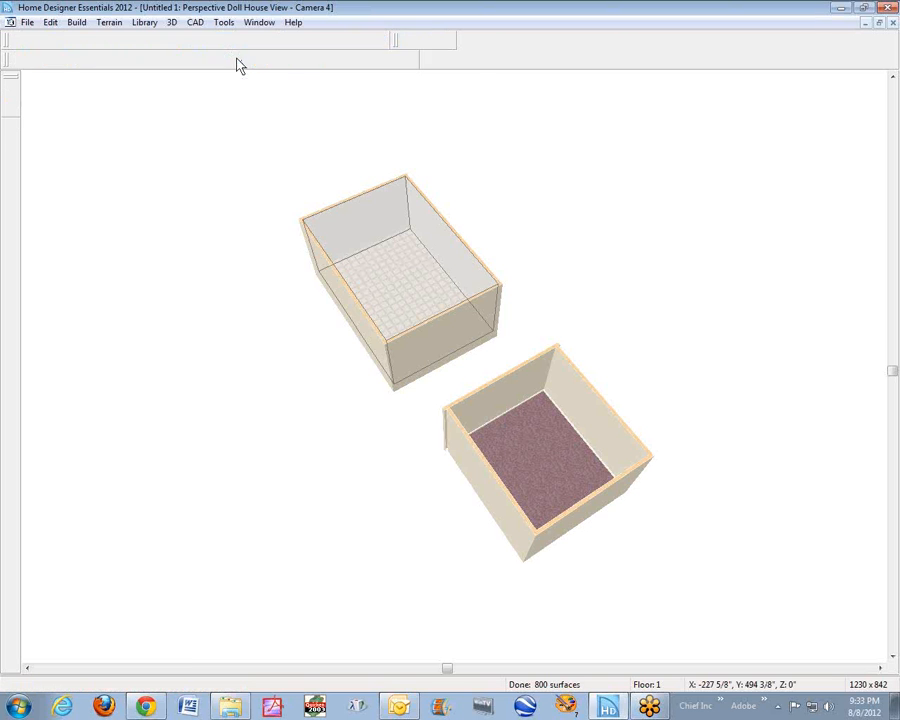
click(538, 424)
click(390, 280)
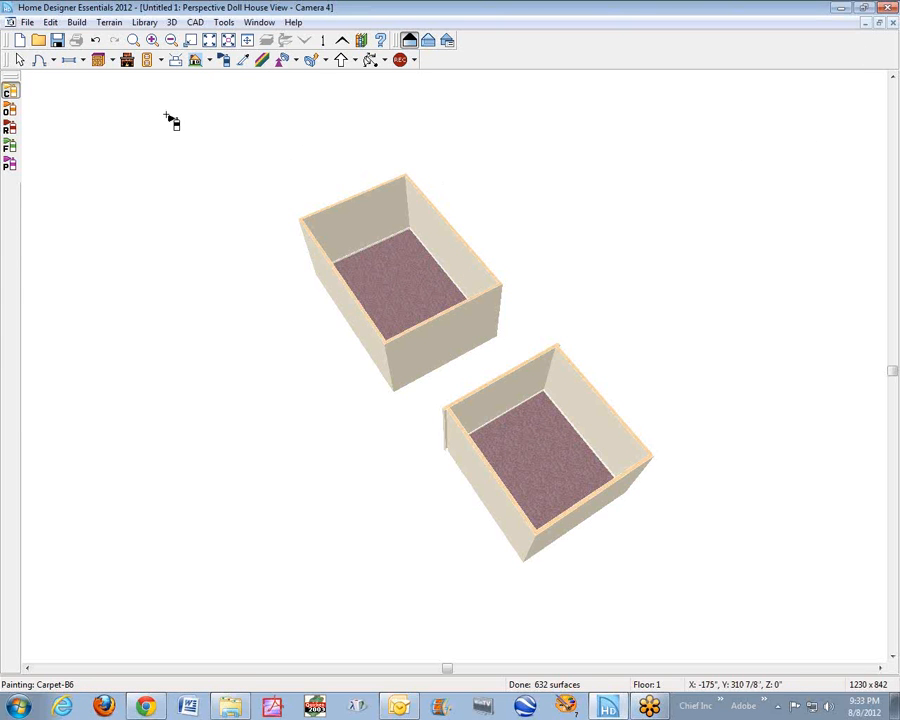
- Look at the Material Painter's library of materials, cancelling without choosing one
click(224, 61)
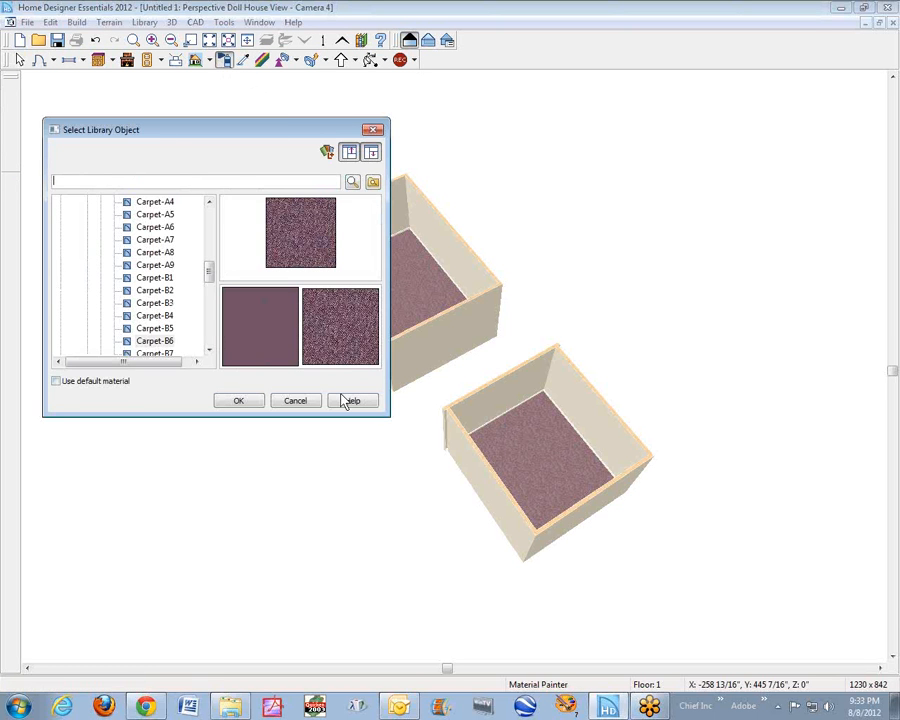
click(311, 402)
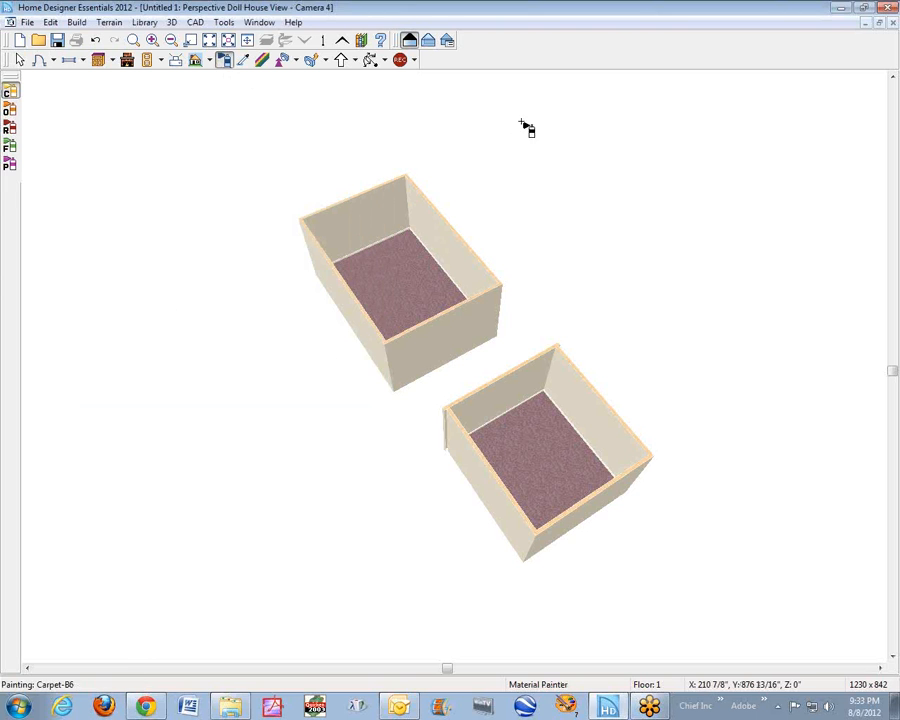
click(228, 42)
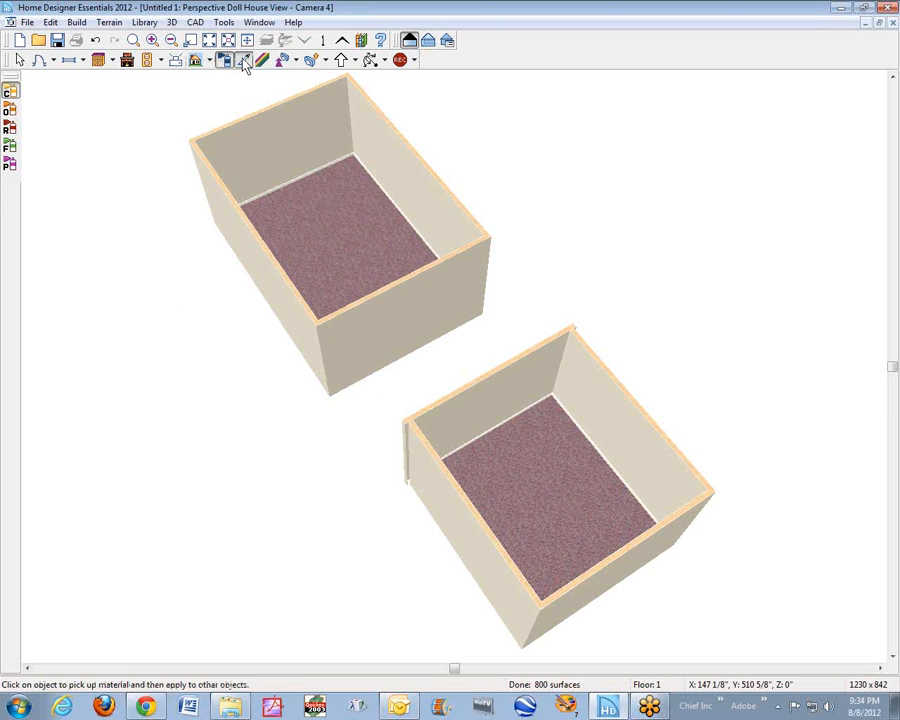
- Try the wall's Drywall material on the smaller room's floor using the Material Eyedropper, and undo it
click(243, 61)
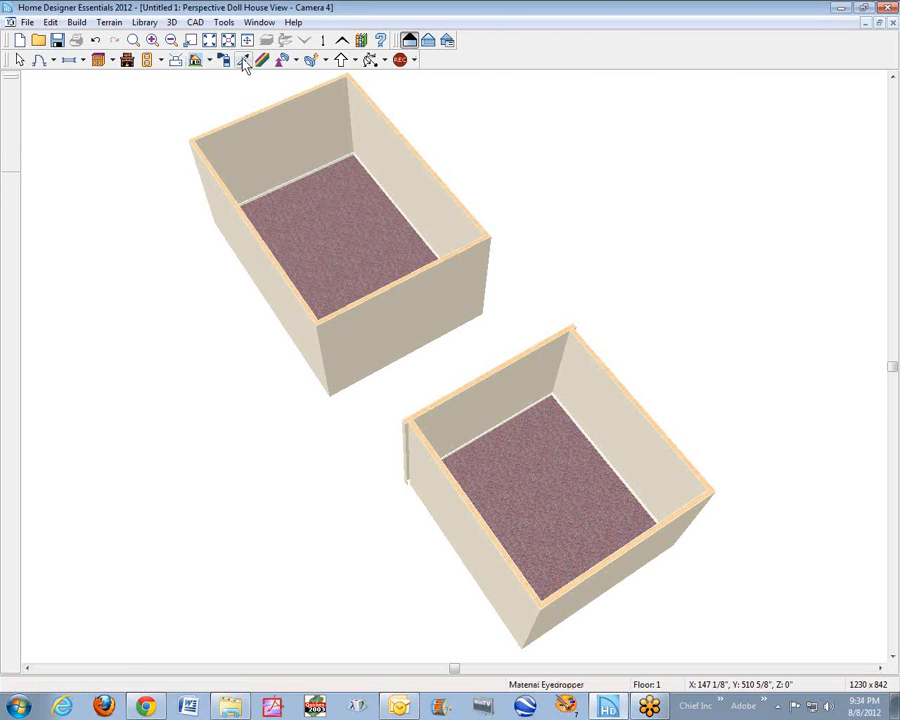
click(425, 192)
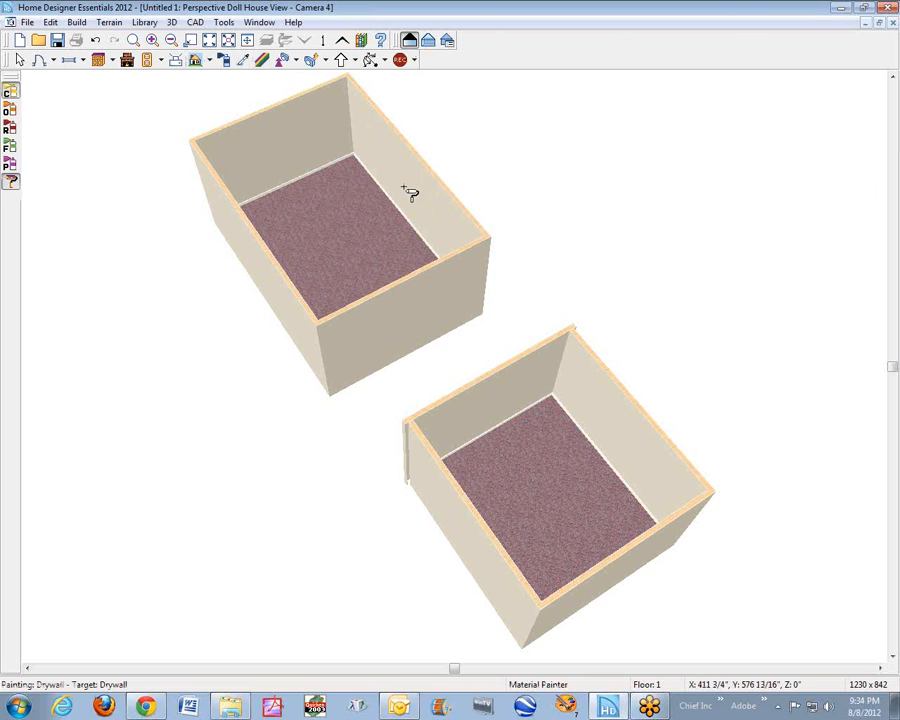
click(540, 455)
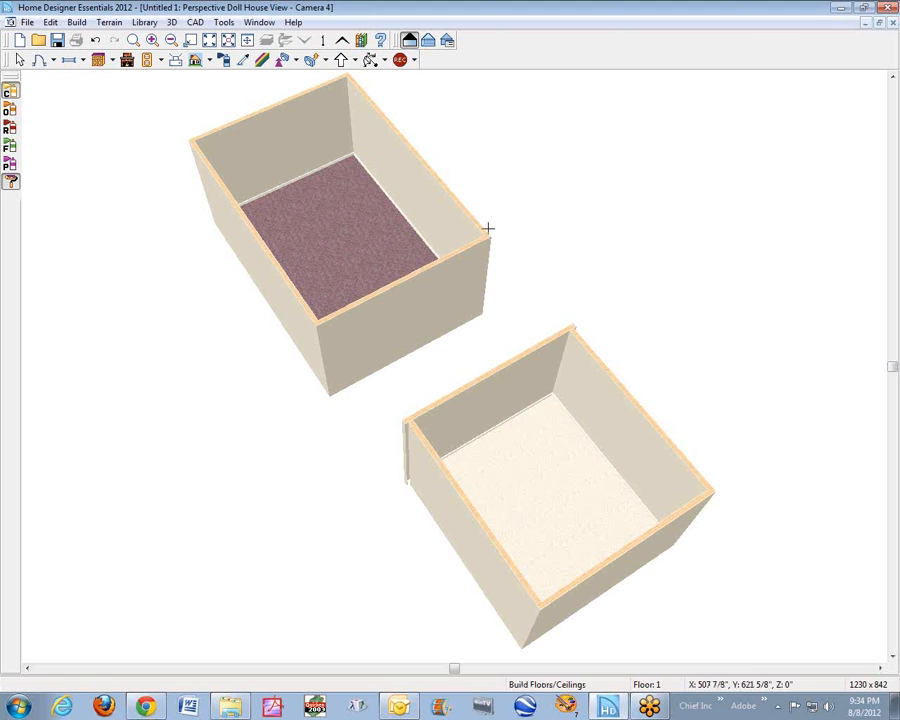
key(ctrl+z)
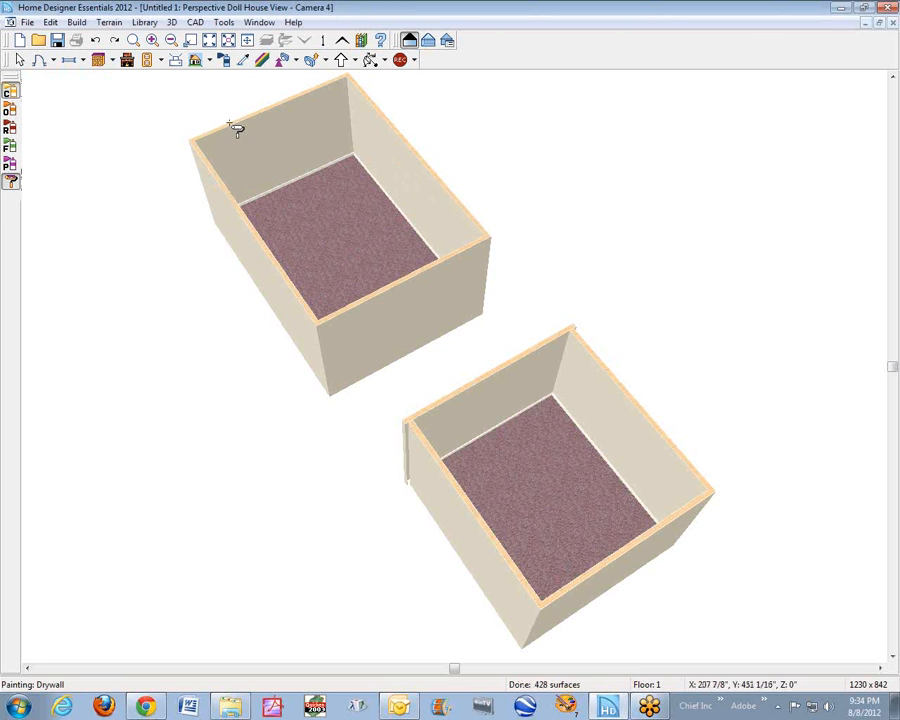
- Review the list of materials in the larger room's specification, cancelling without any change
click(20, 60)
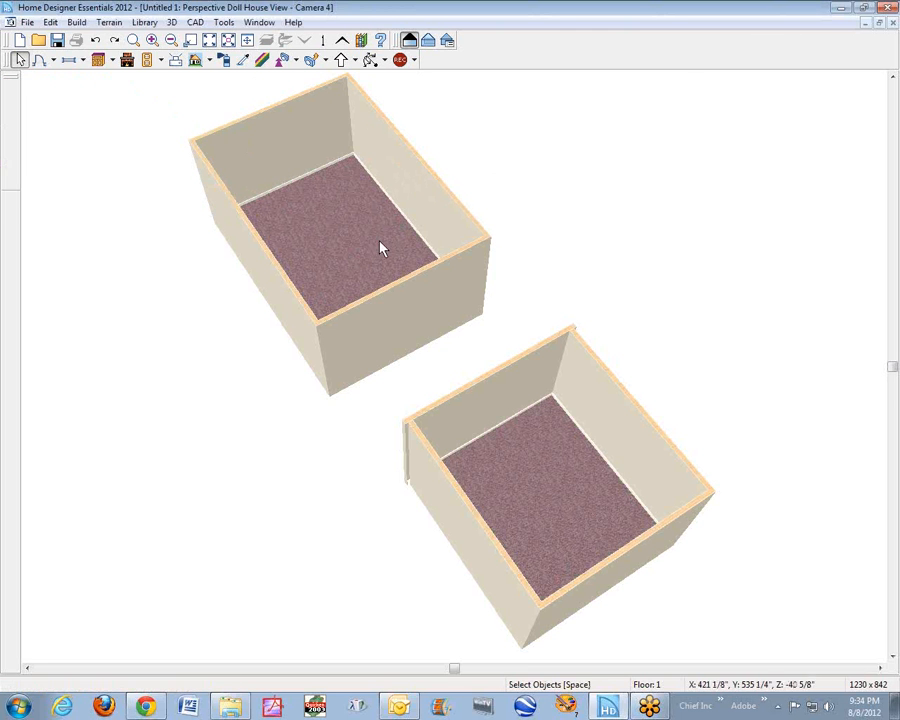
right_click(347, 243)
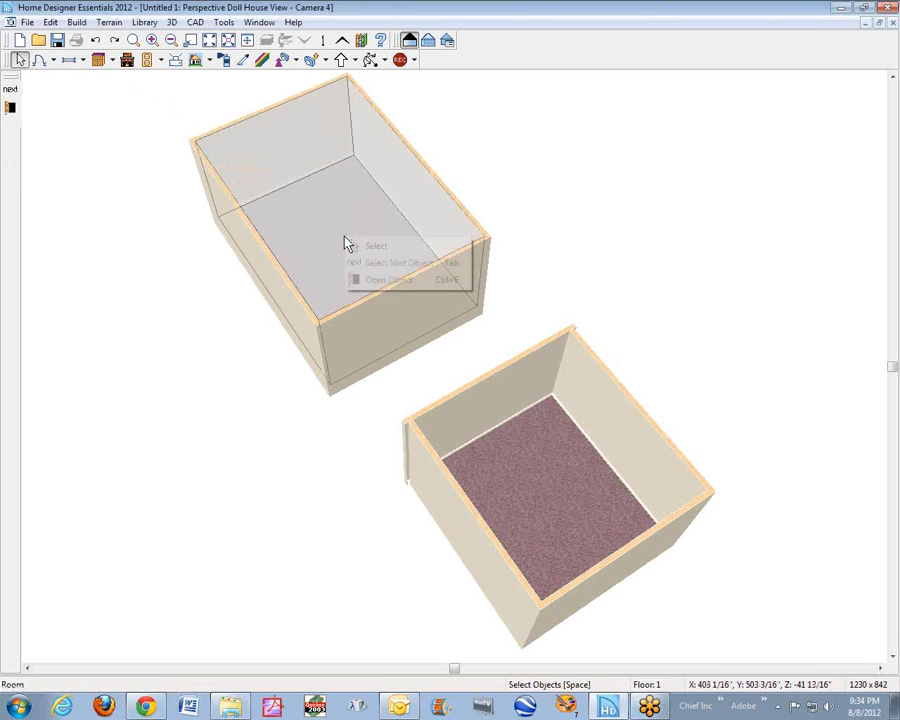
click(411, 284)
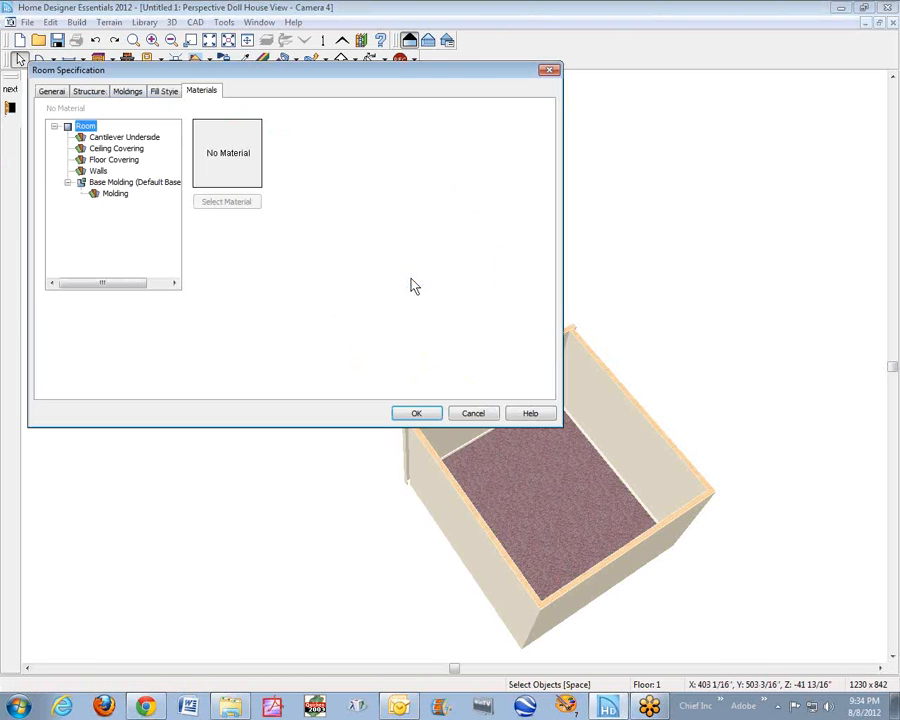
click(472, 413)
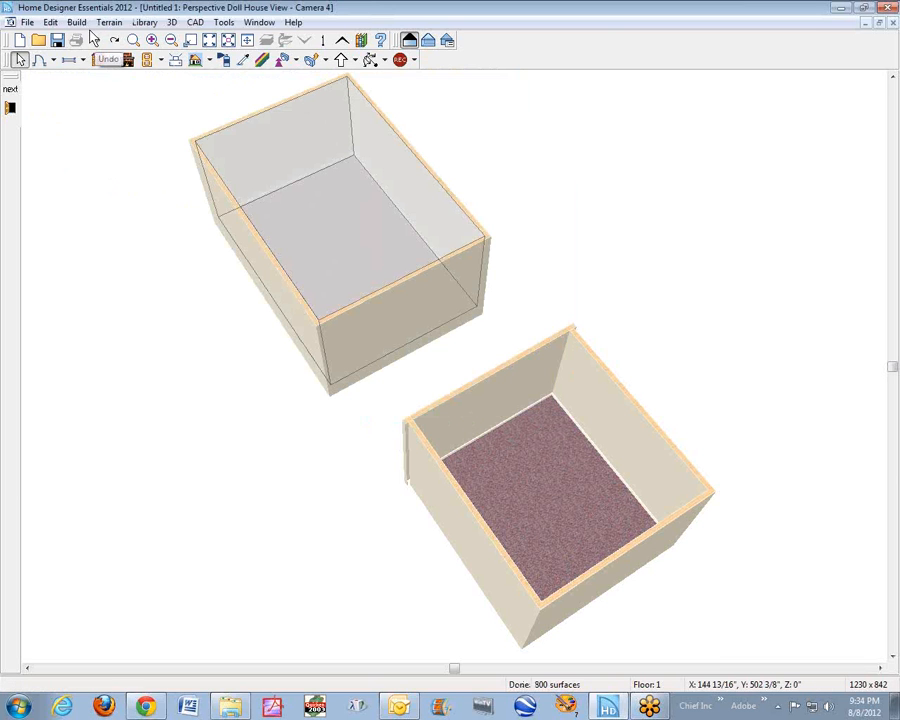
- Review the list of material defaults in the default settings, cancelling without any change
click(53, 23)
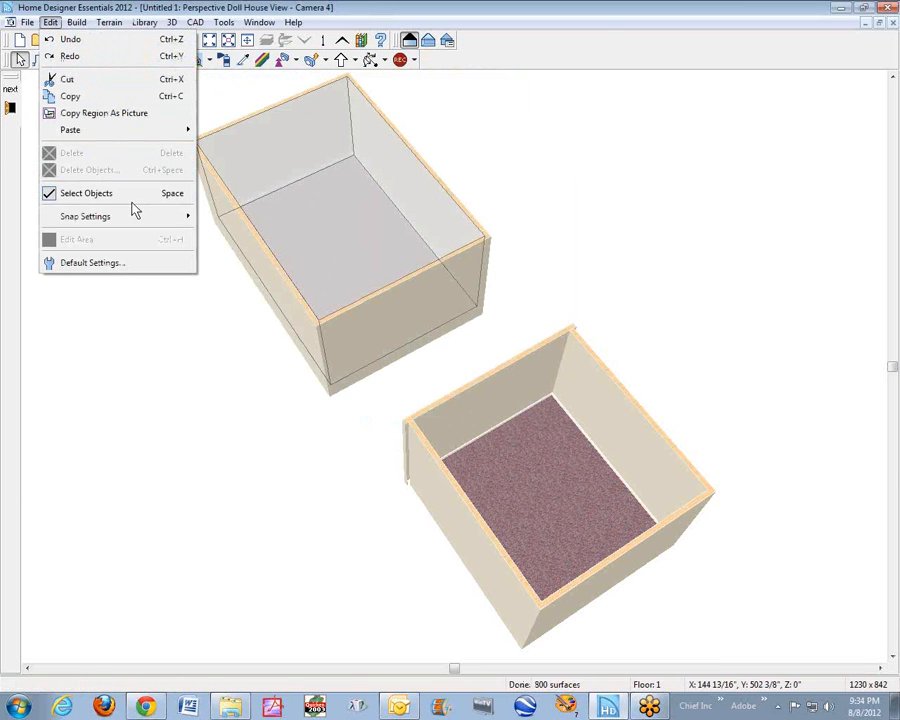
click(98, 264)
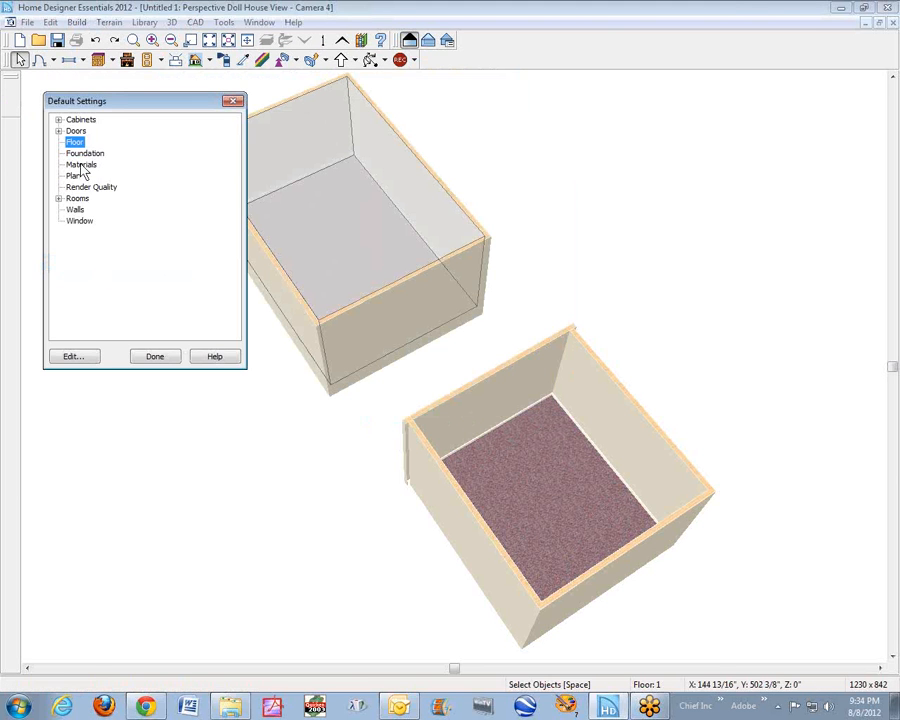
click(74, 358)
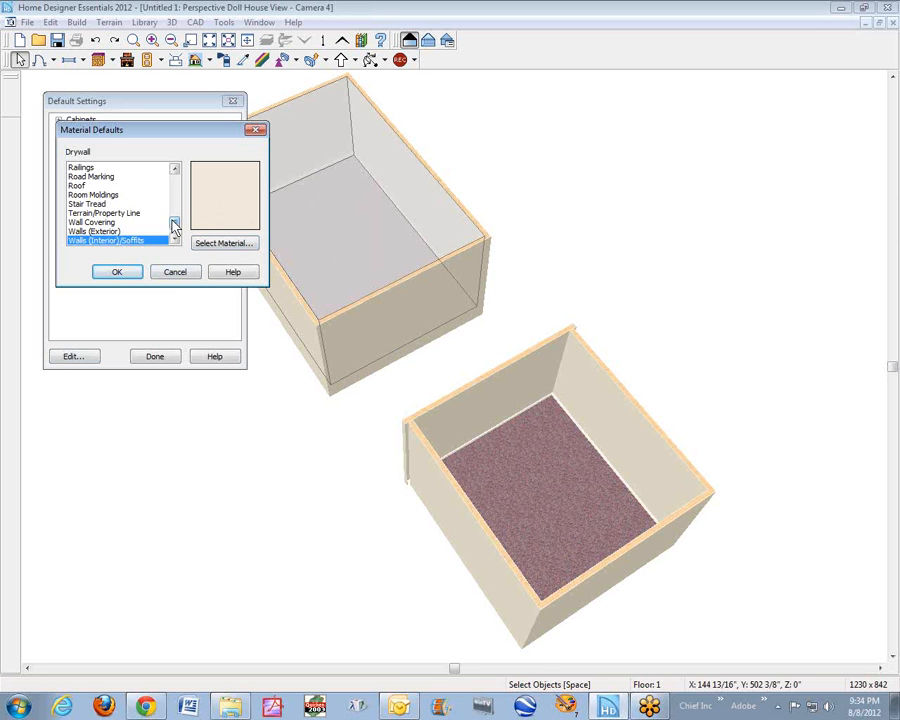
drag(174, 223, 174, 176)
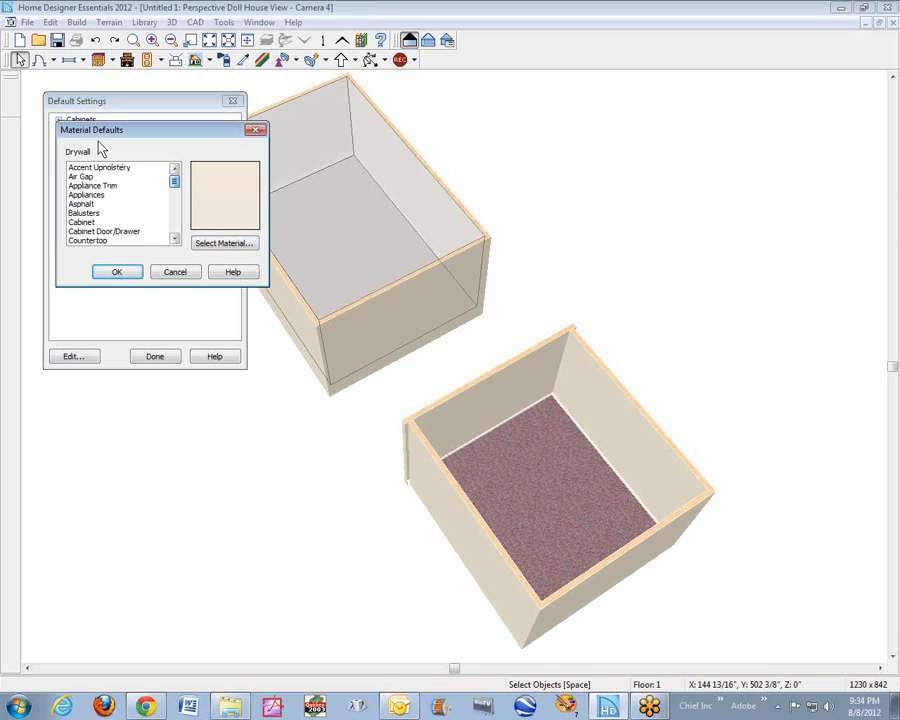
click(182, 273)
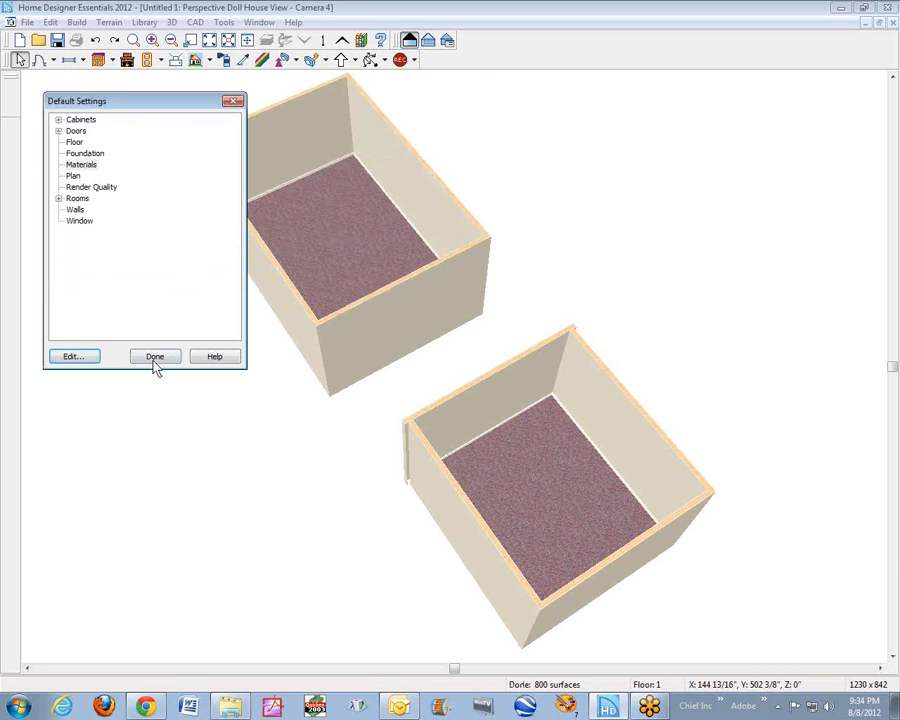
click(156, 357)
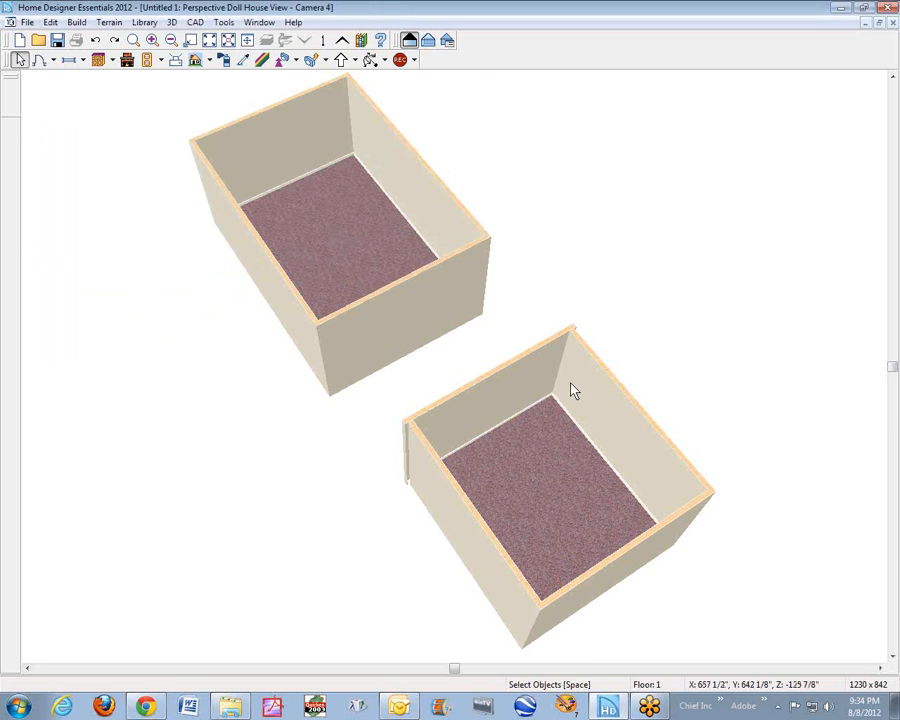
- Set the walls material of the nearer room to Fir from the wood library through its room specification
right_click(561, 407)
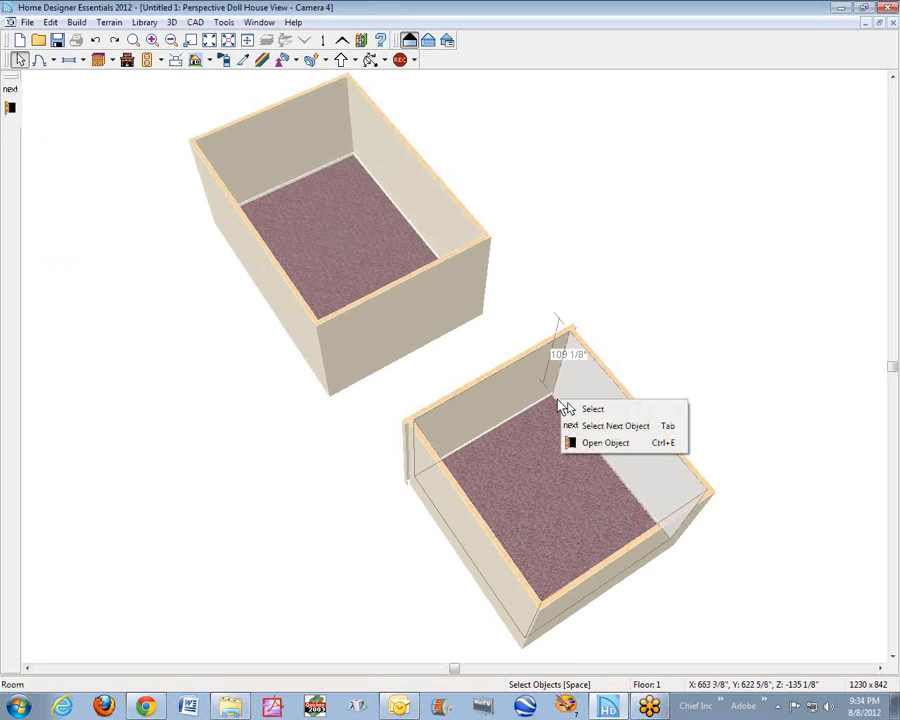
click(620, 442)
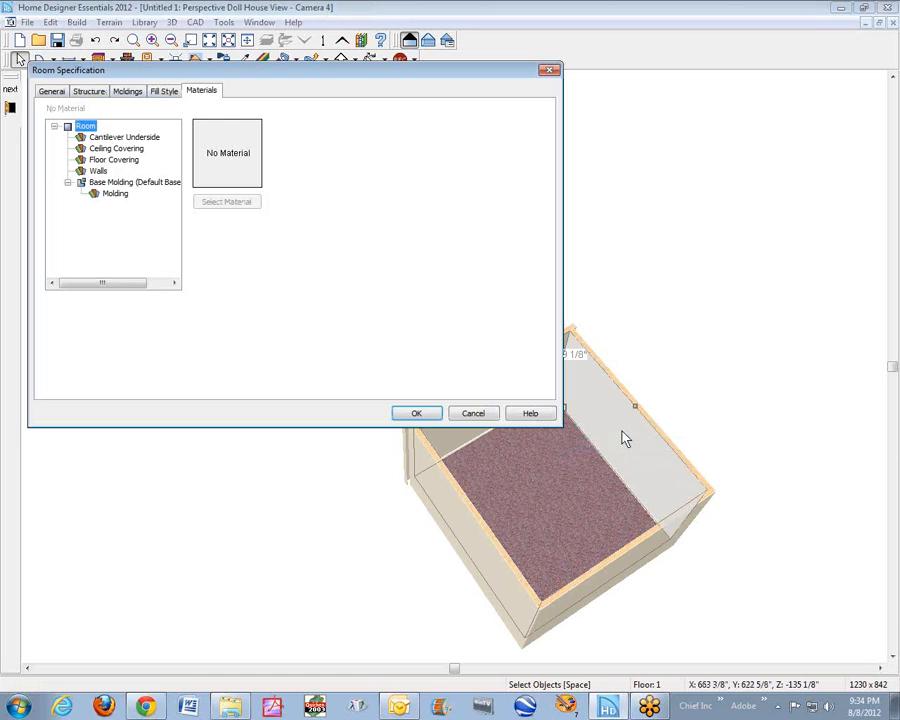
click(116, 161)
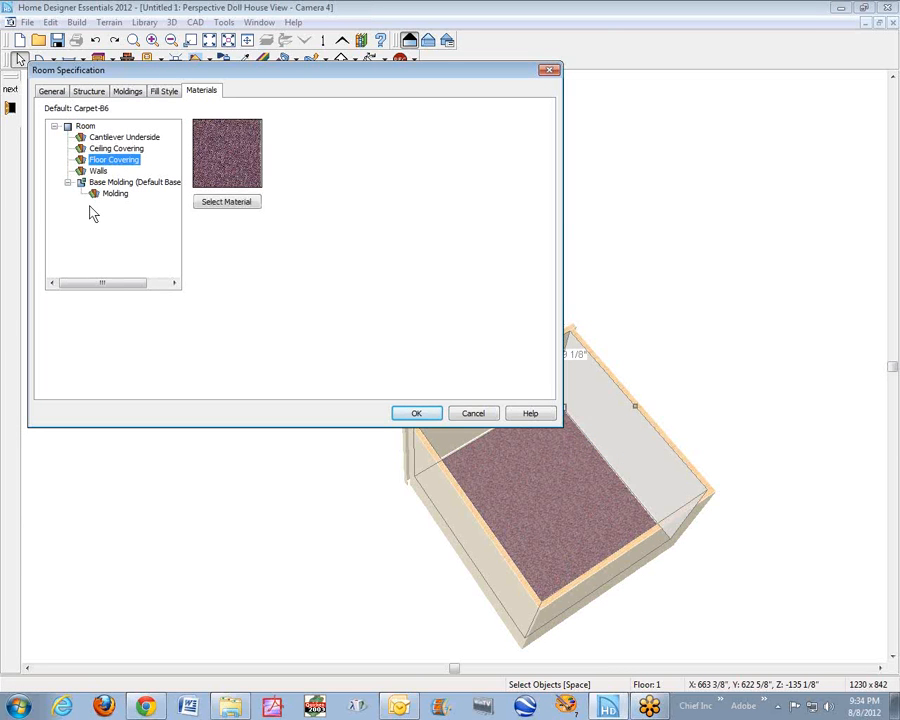
click(99, 172)
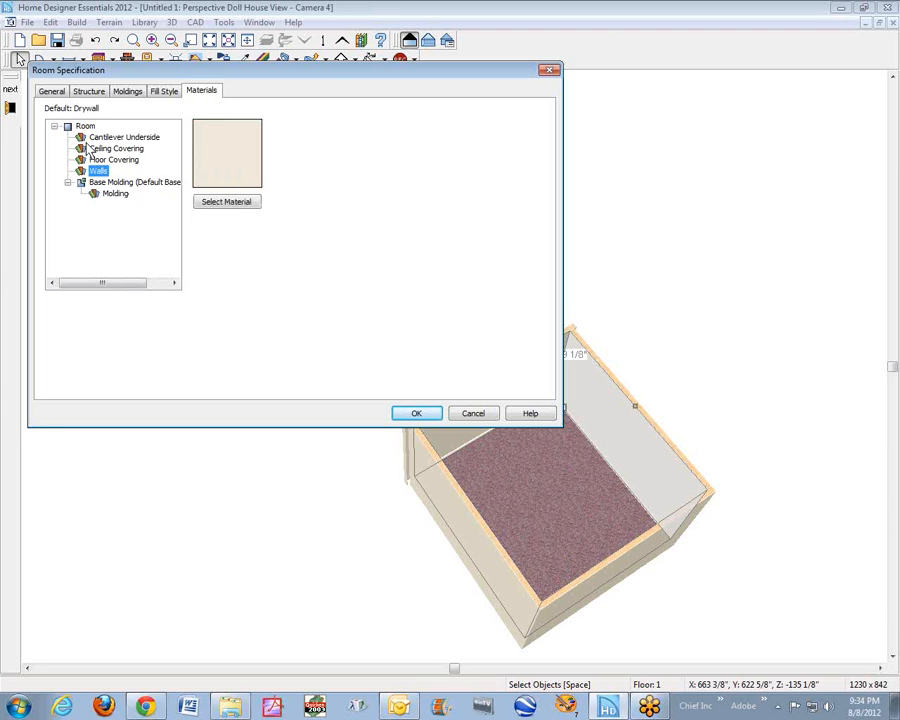
click(226, 203)
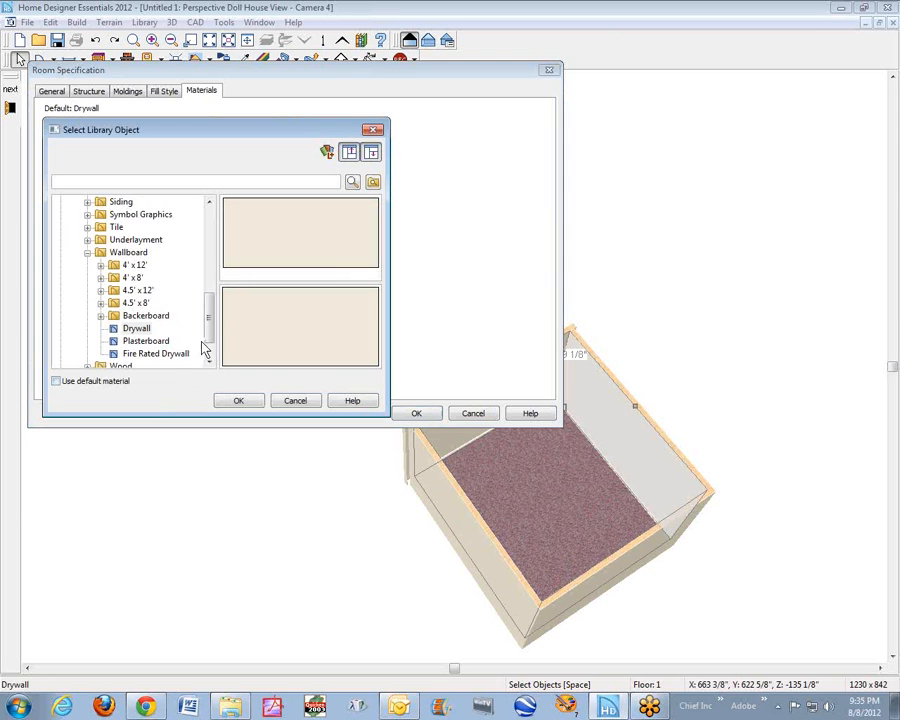
scroll(211, 328, down, 1)
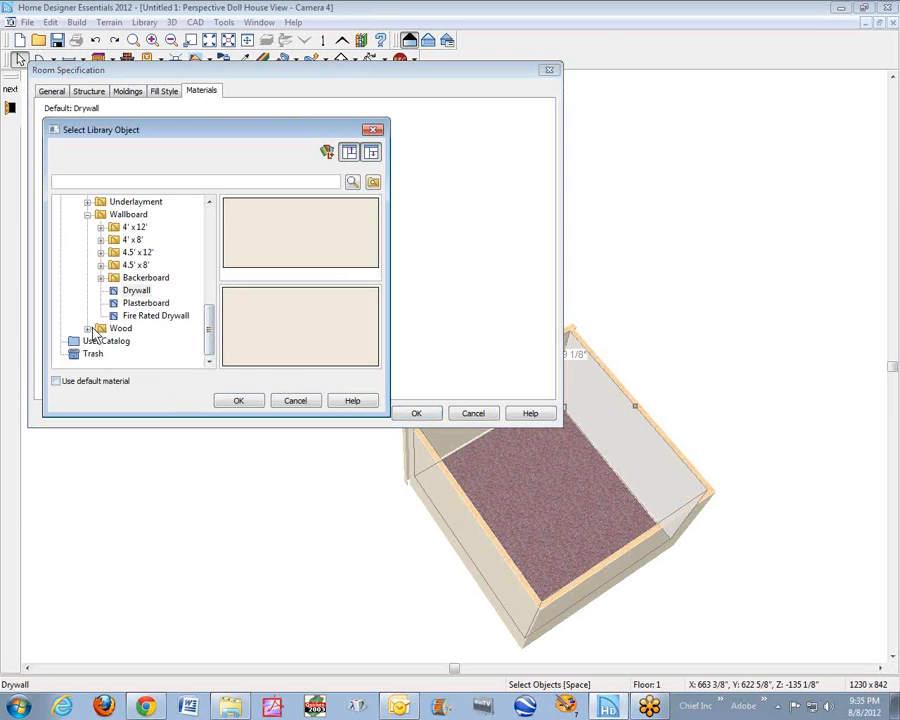
double_click(95, 327)
click(127, 303)
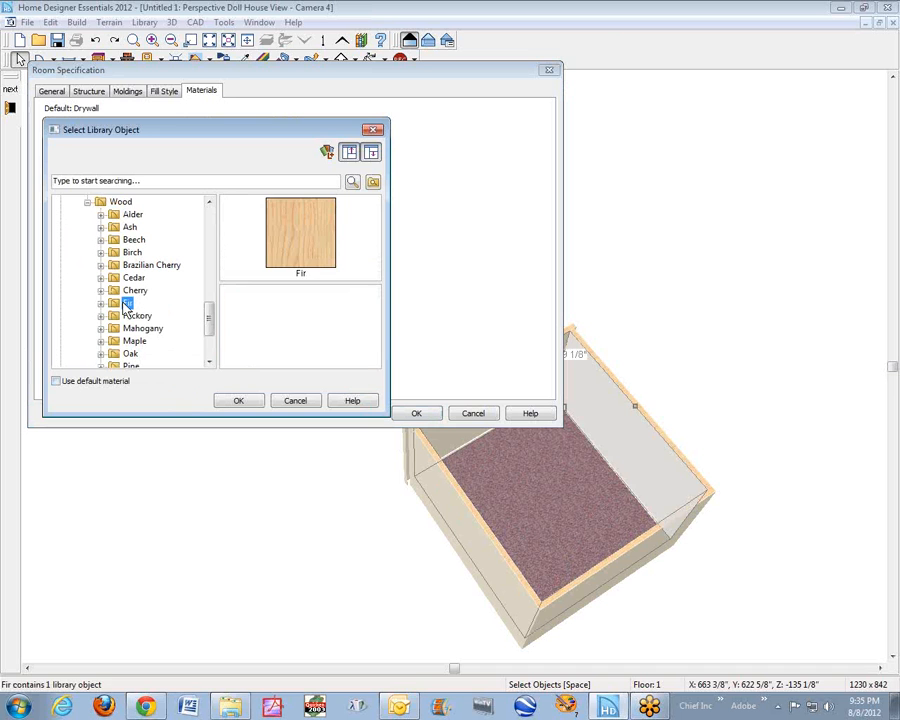
click(290, 257)
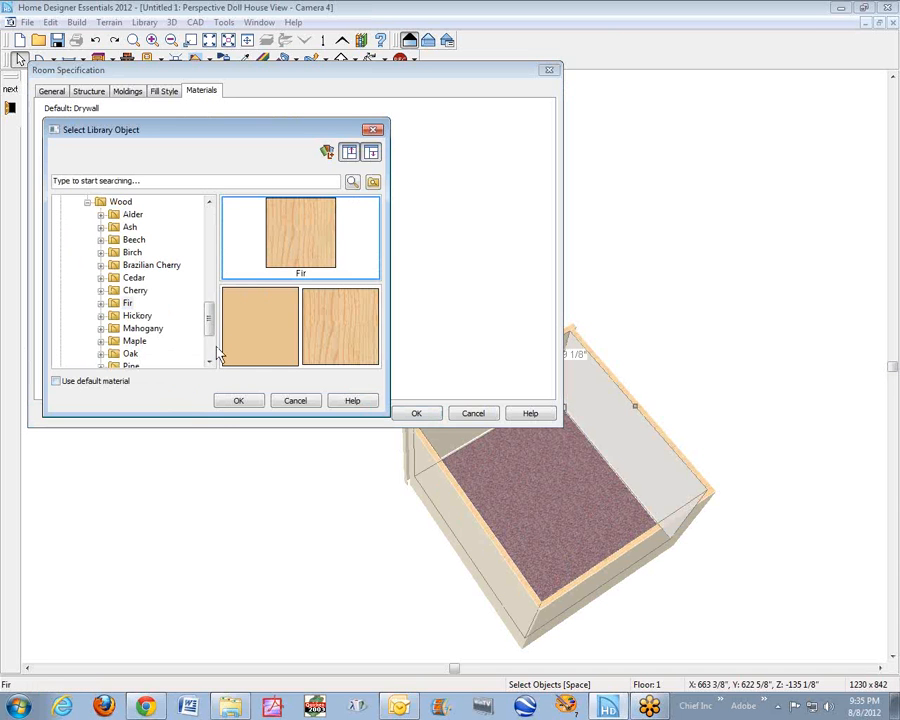
click(240, 401)
click(416, 413)
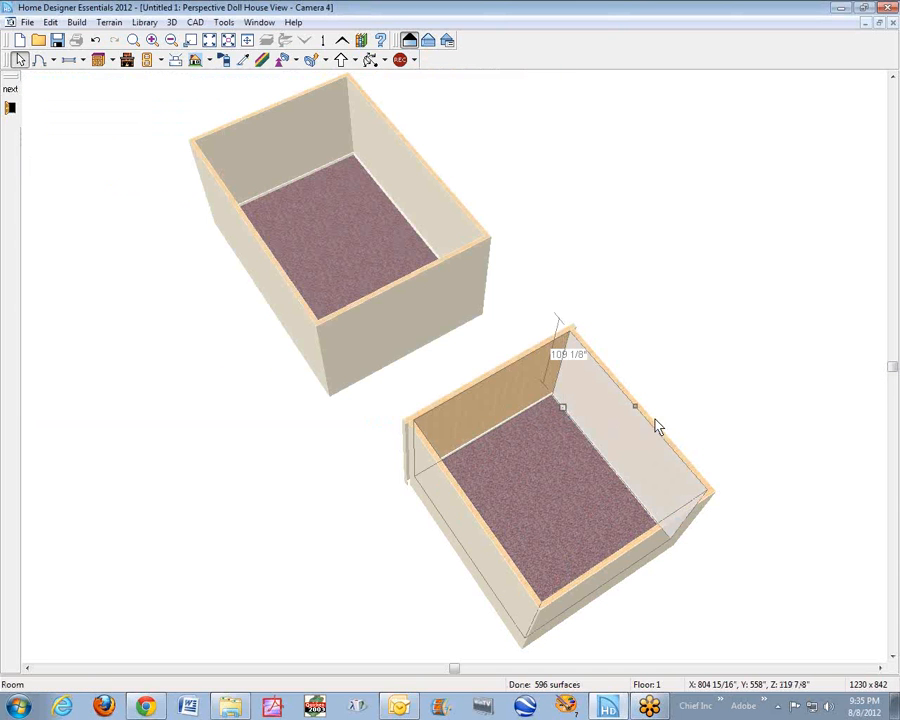
click(707, 376)
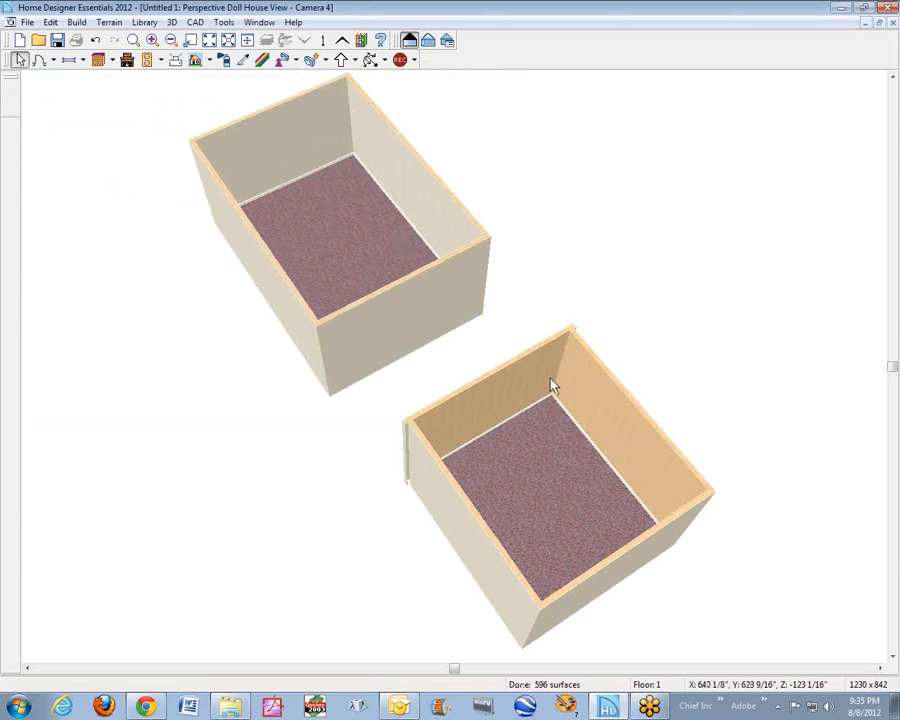
- Give only the nearer room's right-hand wall an interior surface of Color - Brick from the generic red colors, using that wall's own specification
click(639, 417)
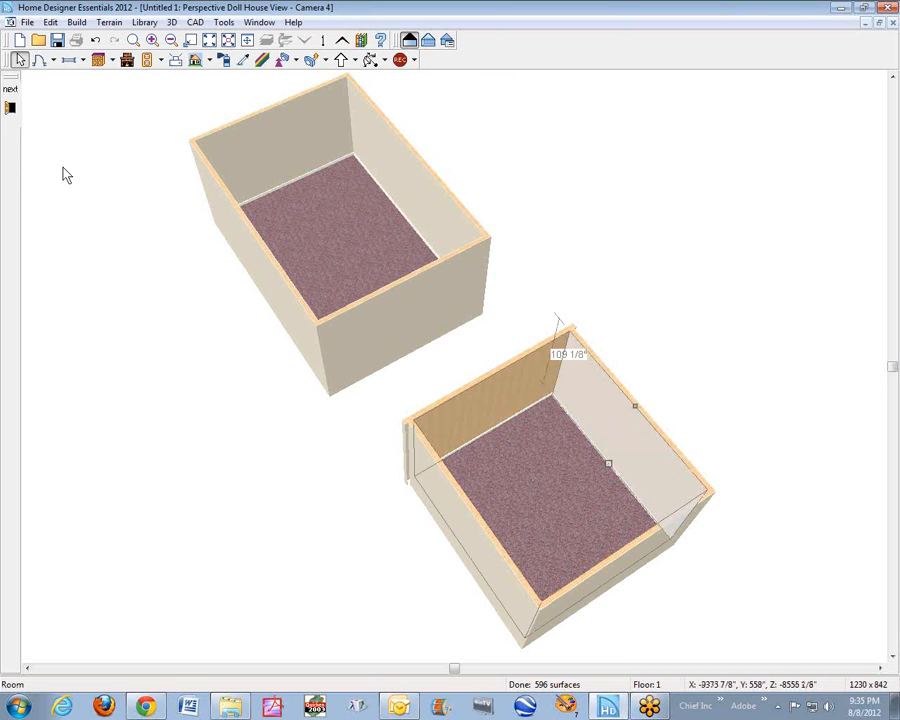
click(10, 89)
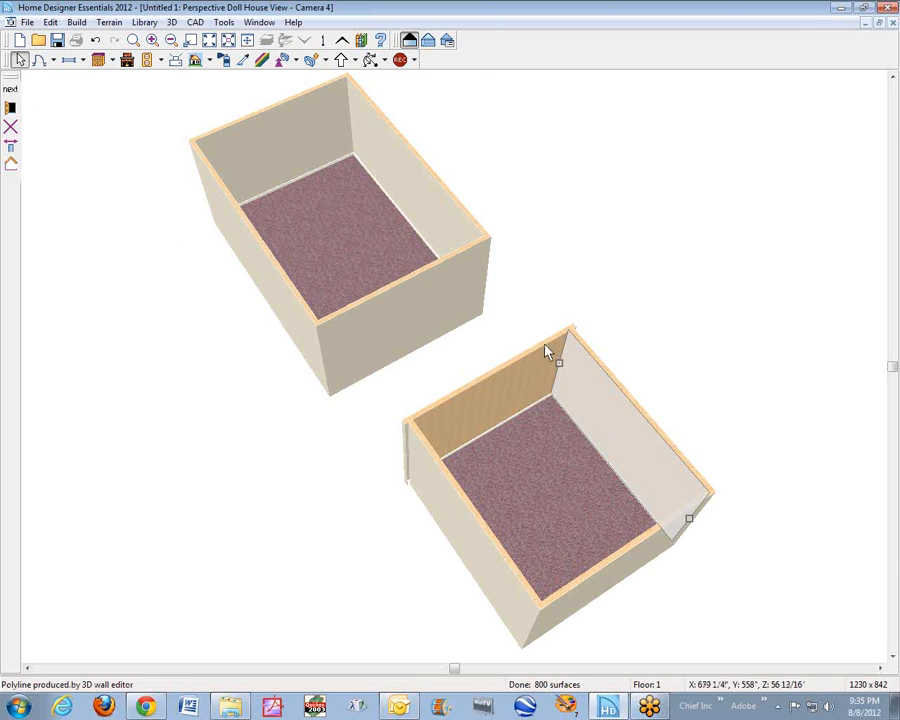
click(14, 110)
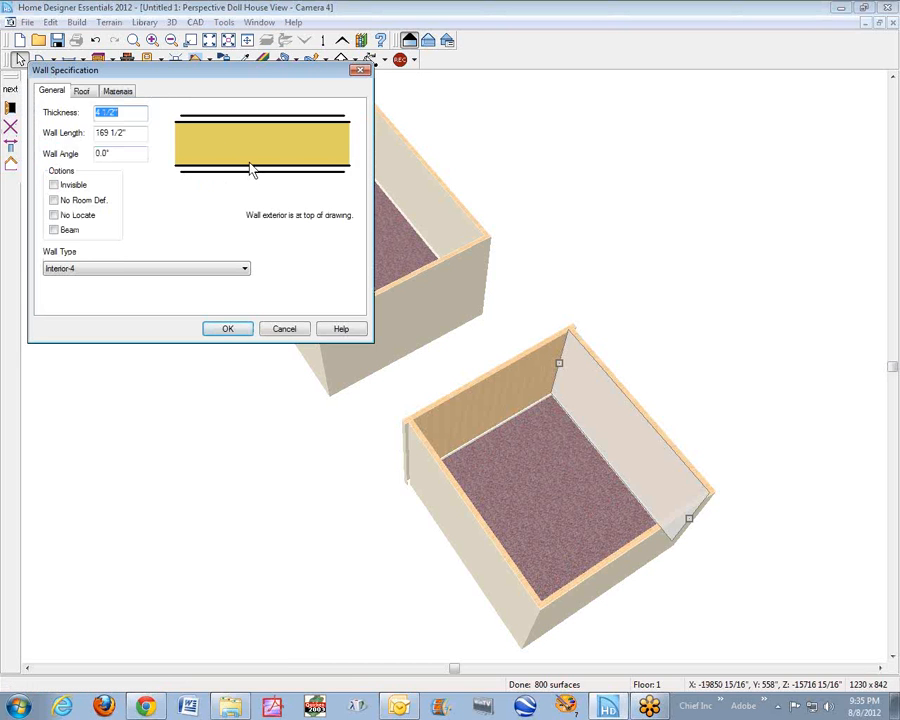
click(118, 91)
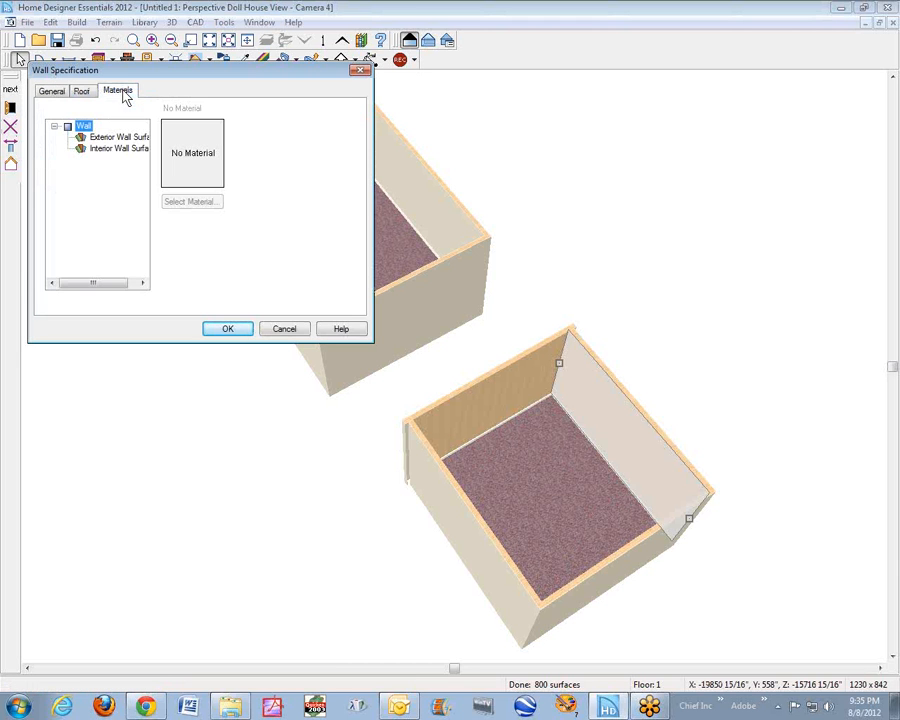
click(115, 150)
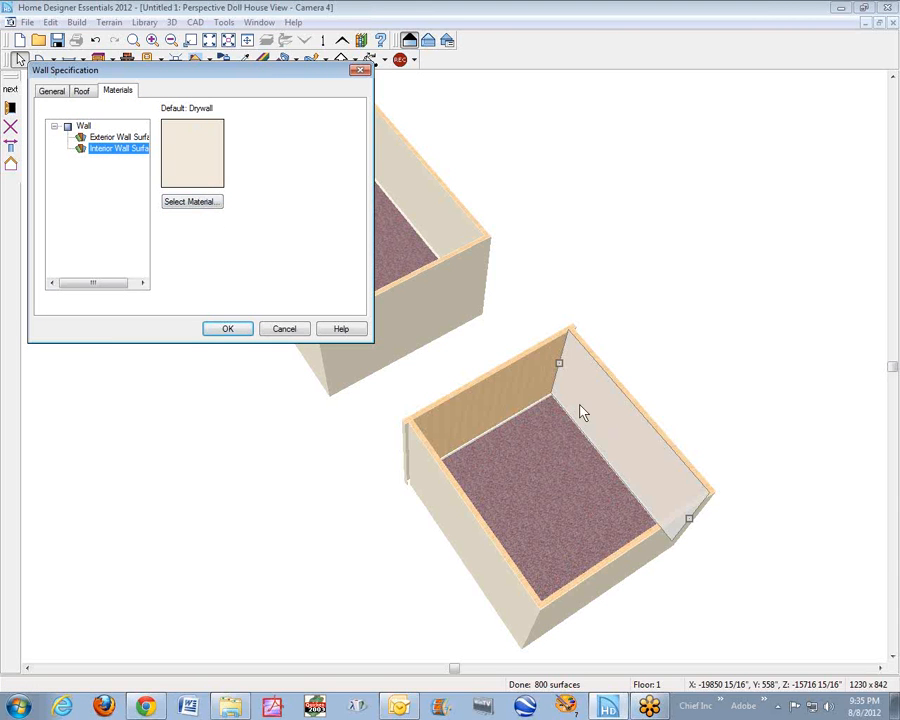
click(214, 205)
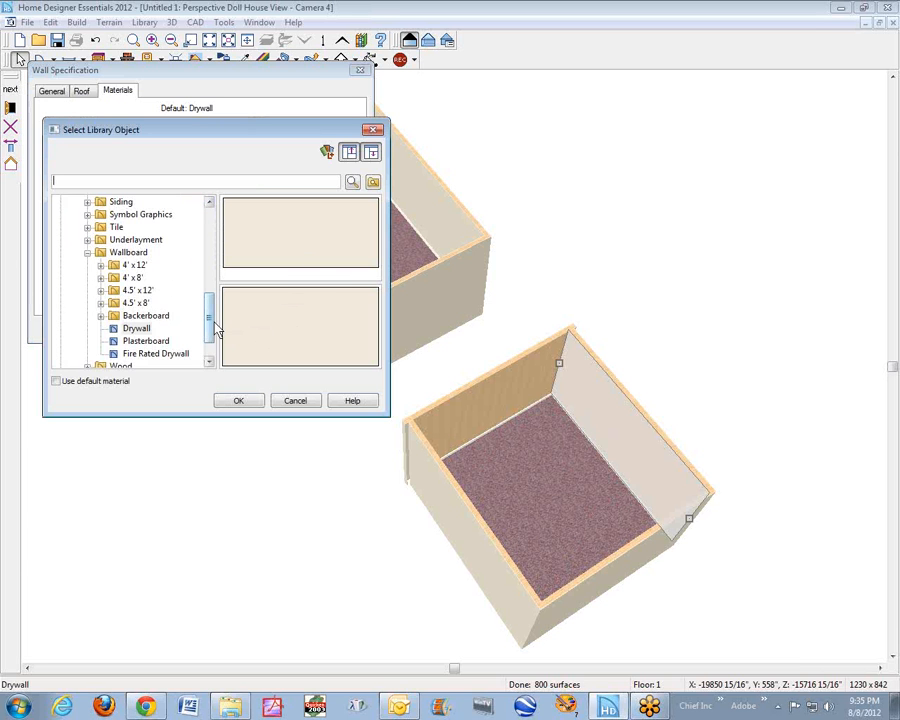
scroll(195, 340, down, 1)
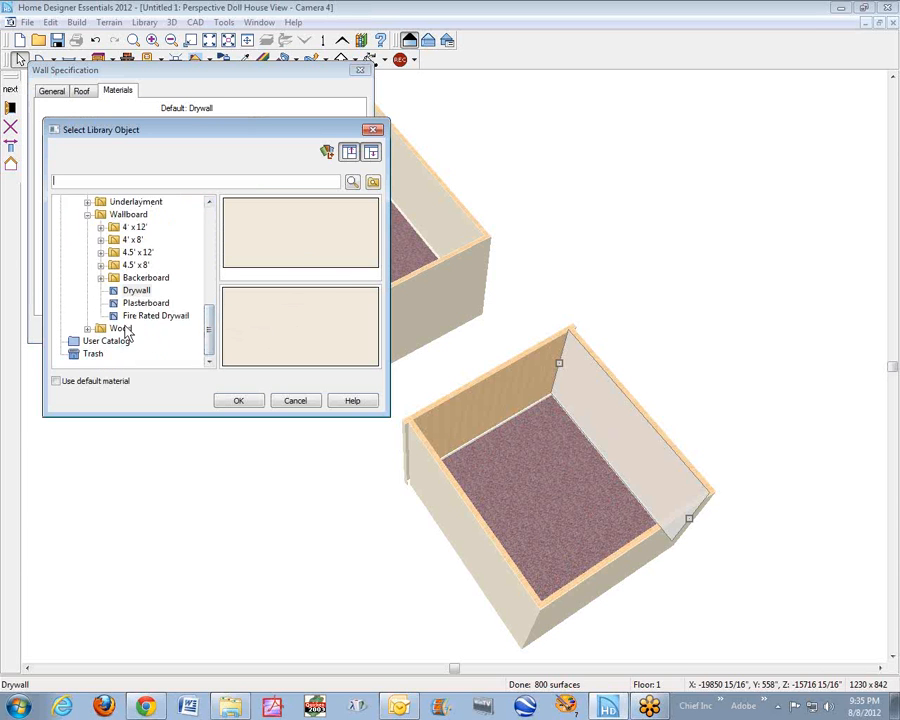
drag(219, 340, 213, 287)
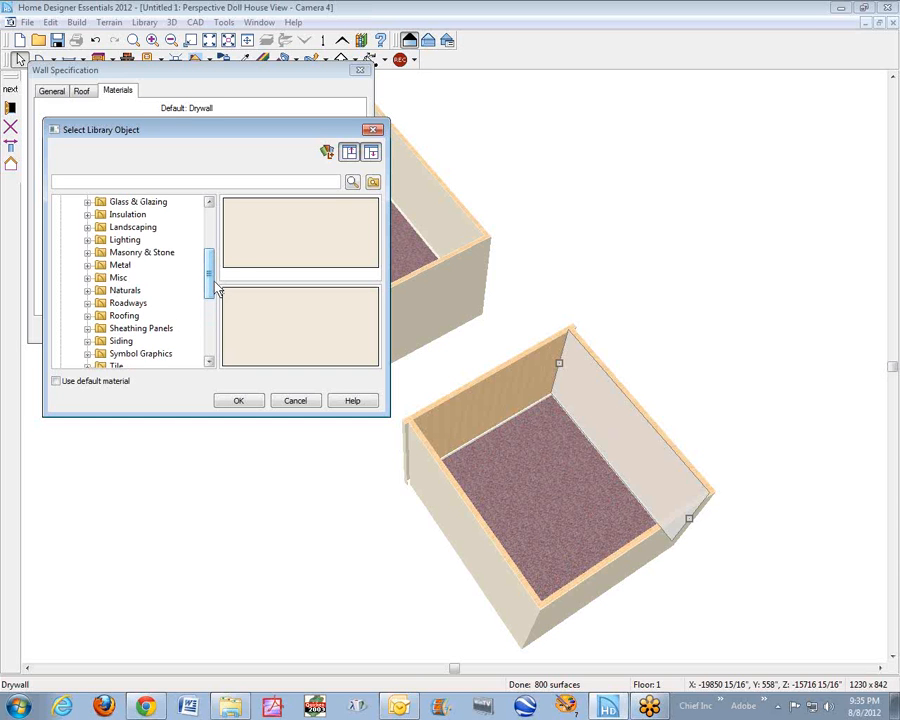
drag(214, 289, 208, 248)
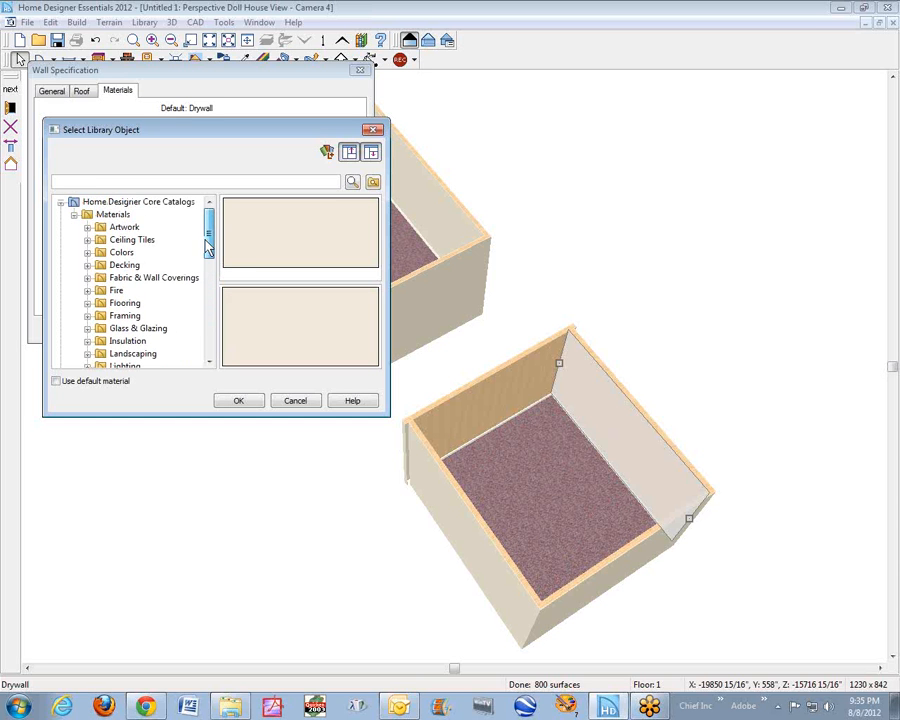
click(87, 253)
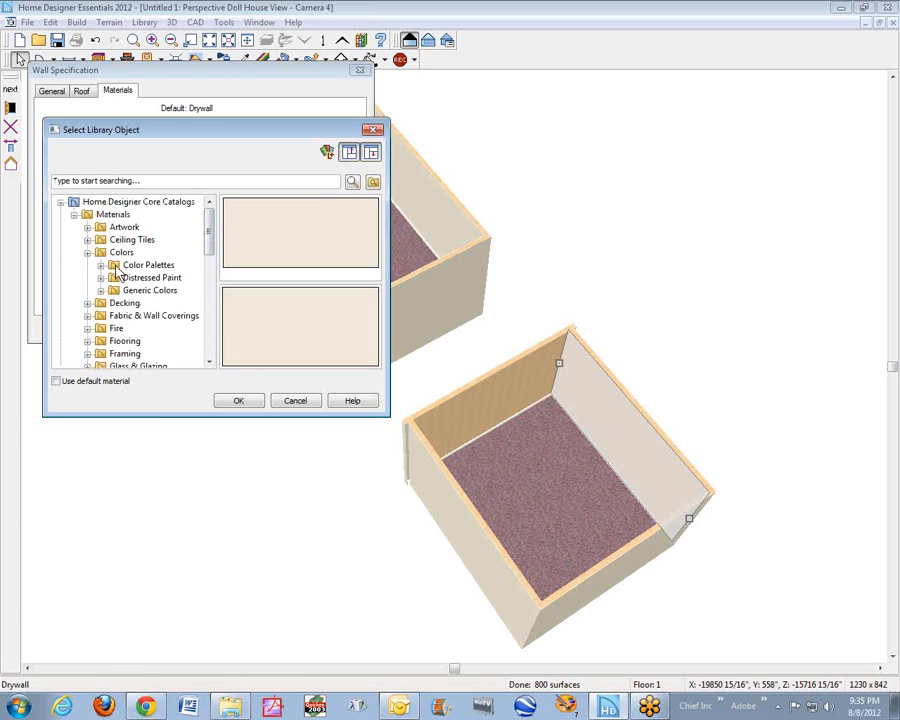
click(147, 265)
click(150, 278)
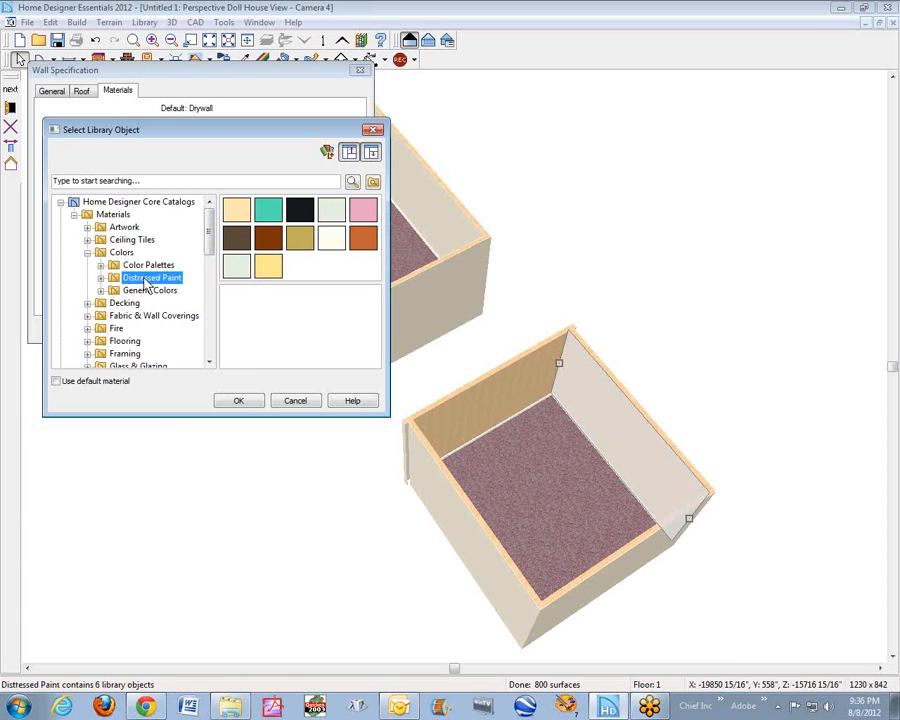
click(148, 291)
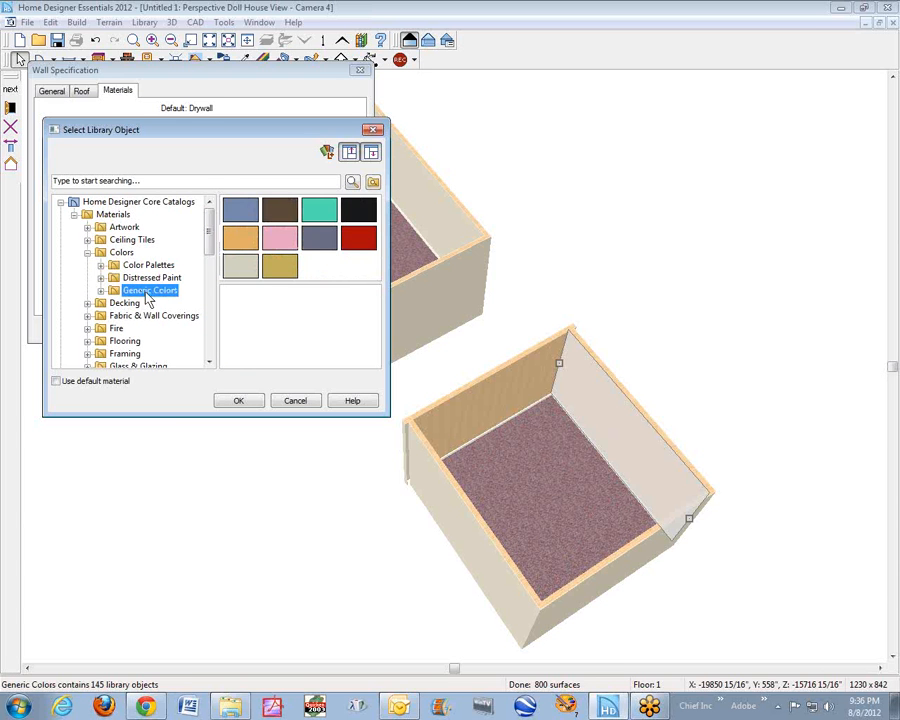
double_click(355, 238)
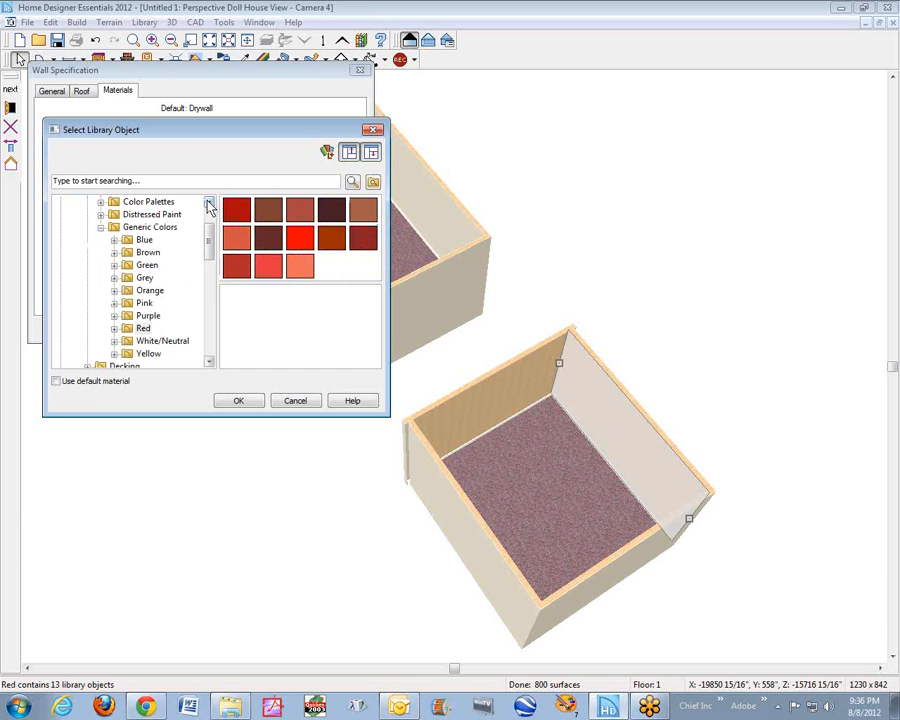
click(230, 218)
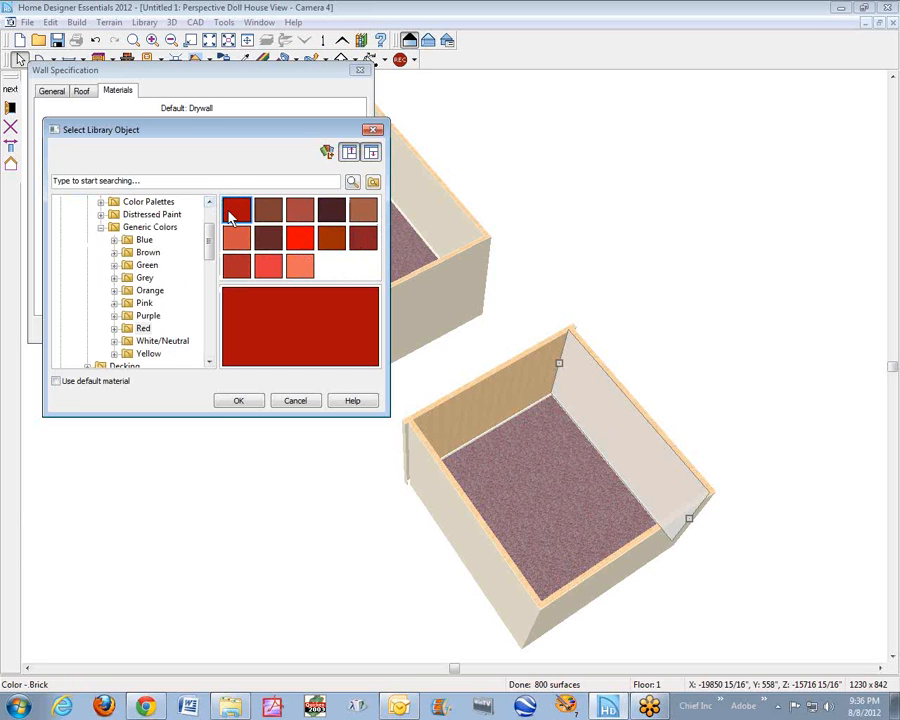
click(233, 401)
click(226, 330)
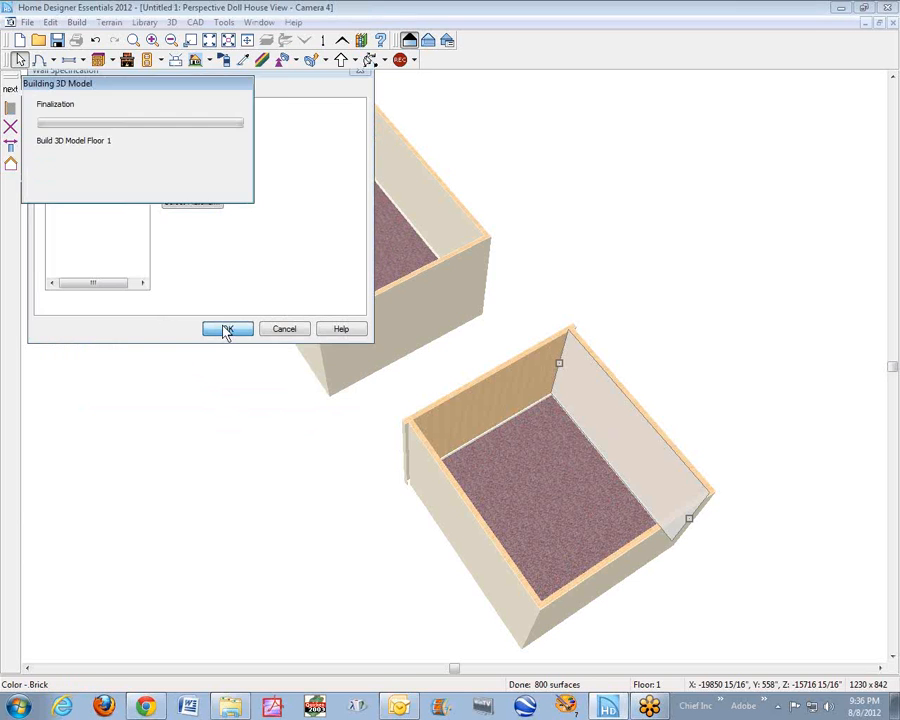
click(317, 363)
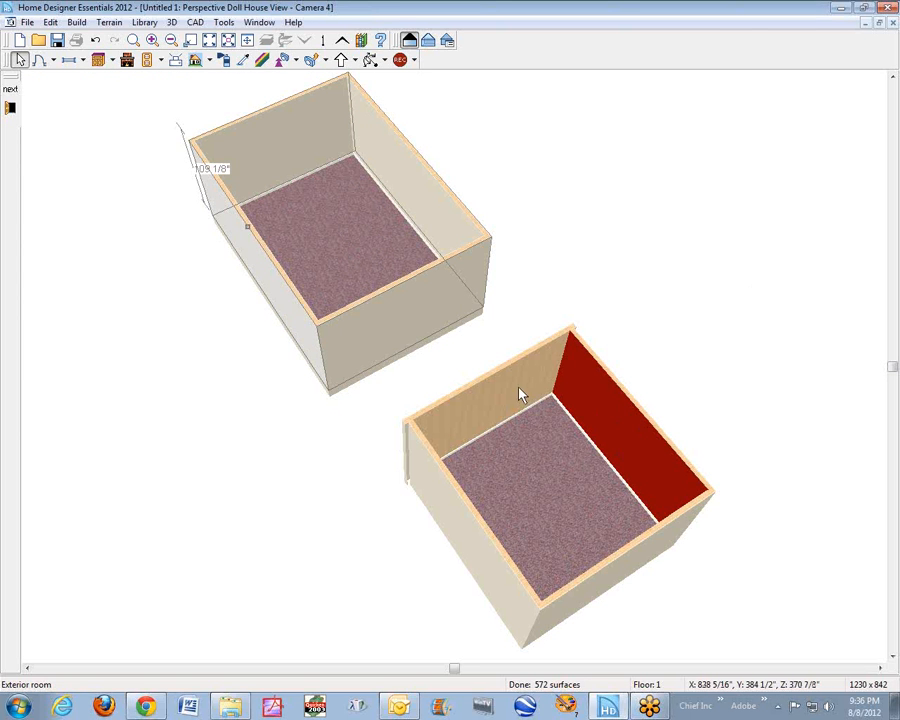
- Check the walls material in the nearer room's specification, cancelling without any change
right_click(572, 449)
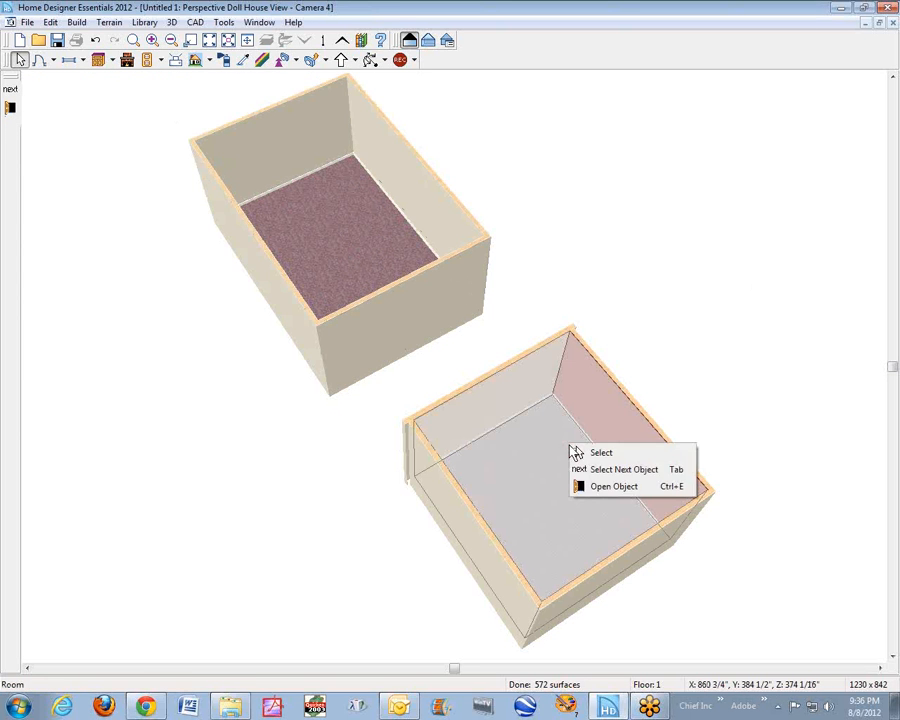
click(630, 487)
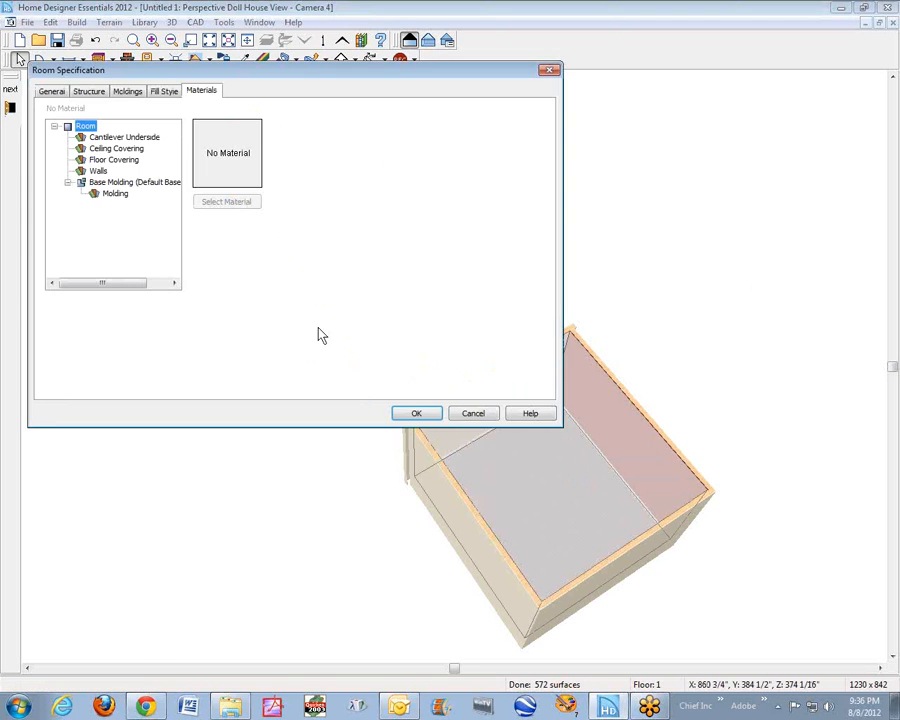
click(99, 172)
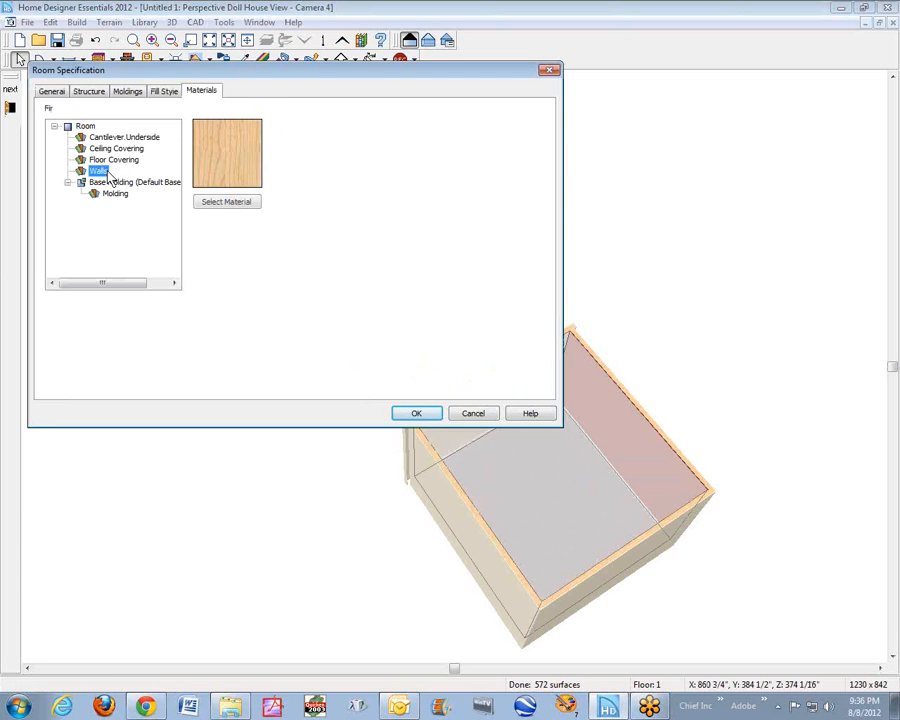
click(486, 420)
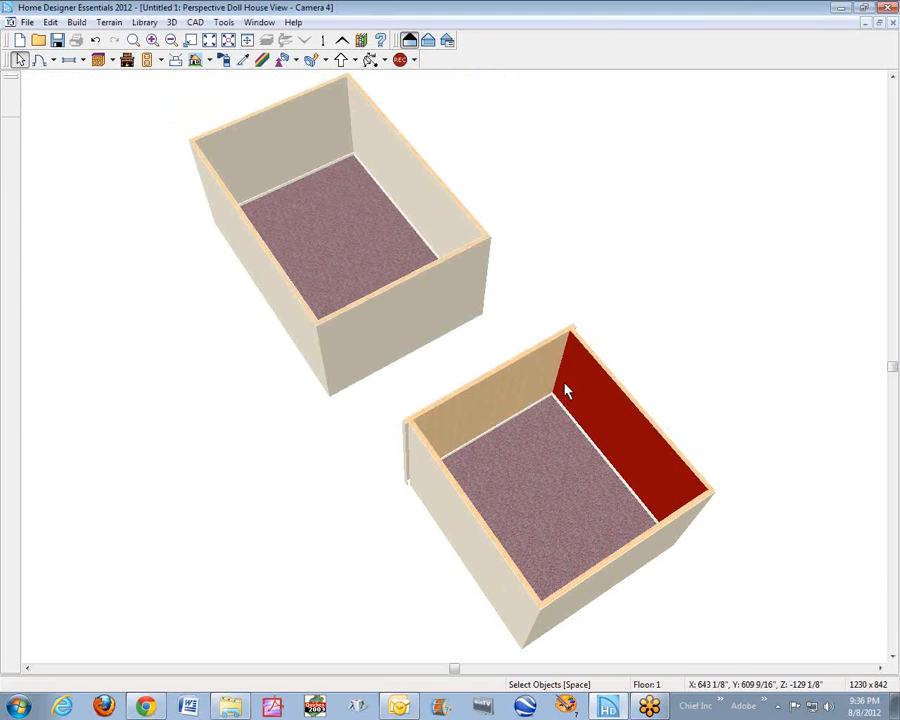
- View the material list of the room specification reached from the nearer room's back wall, then cancel and deselect it
click(493, 401)
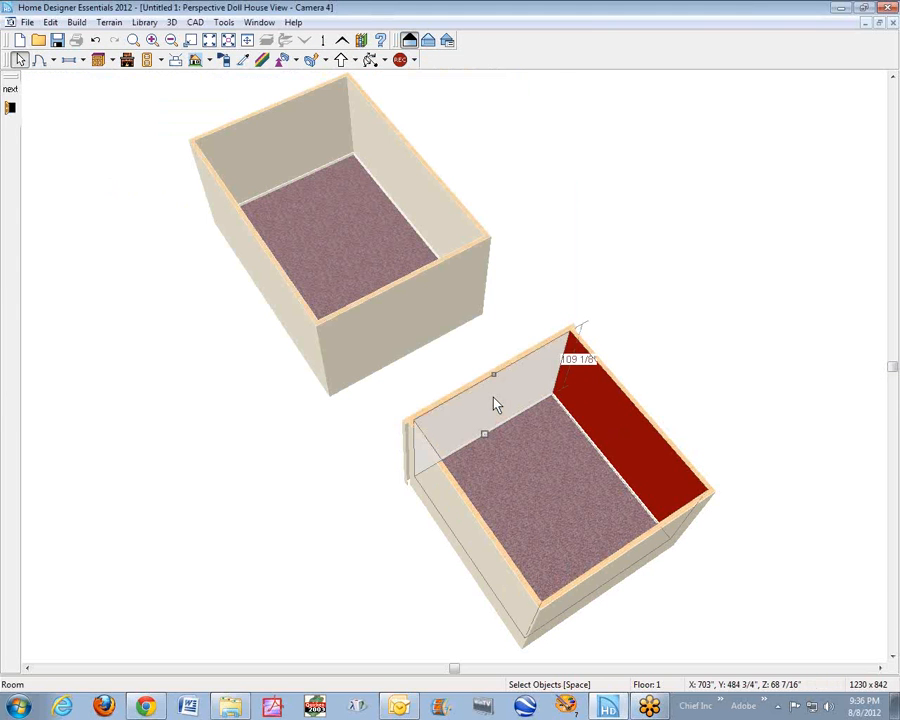
click(10, 107)
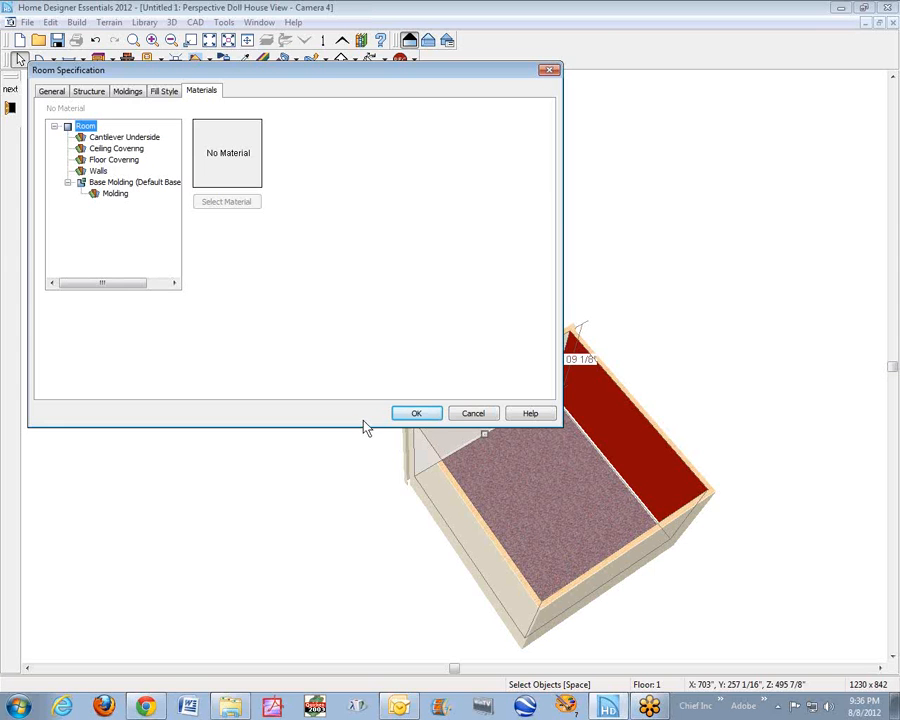
click(460, 415)
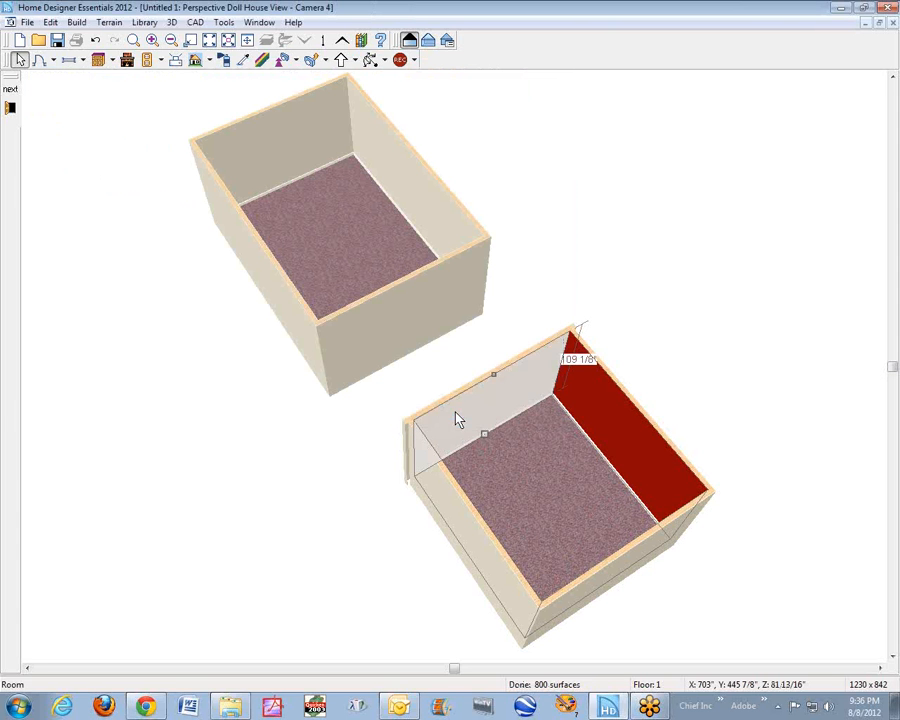
click(680, 359)
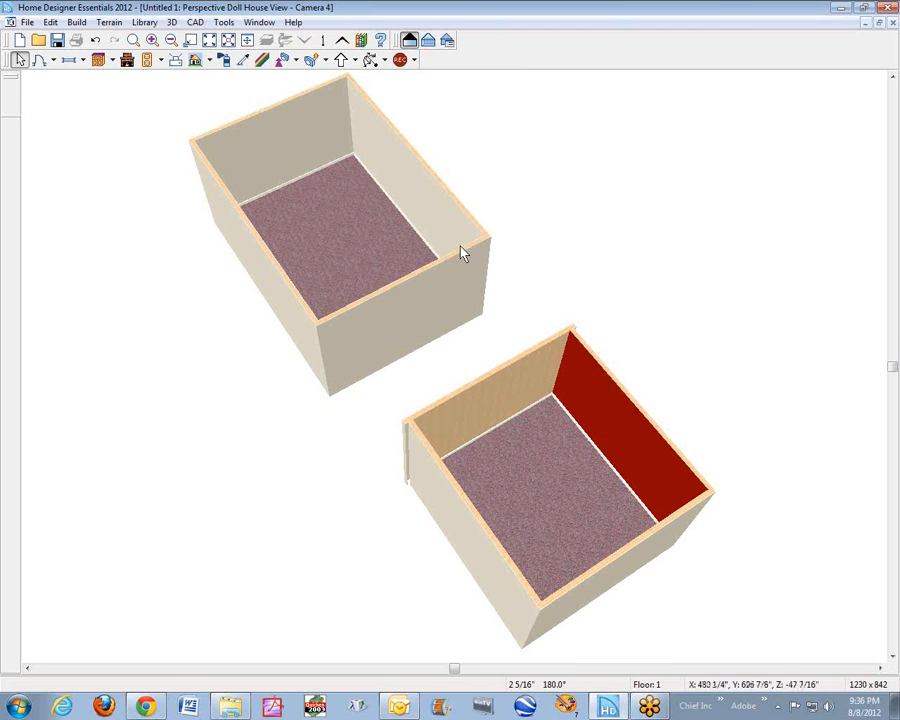
- Compare the exterior and interior surface materials in the specification of the larger room's front wall, cancelling without any change
click(417, 309)
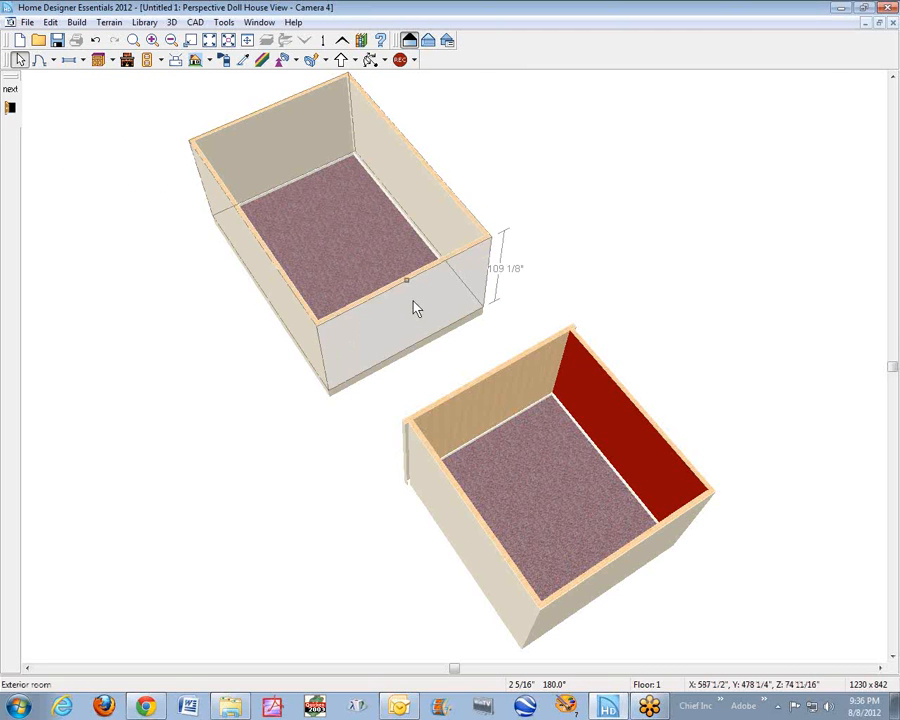
click(10, 89)
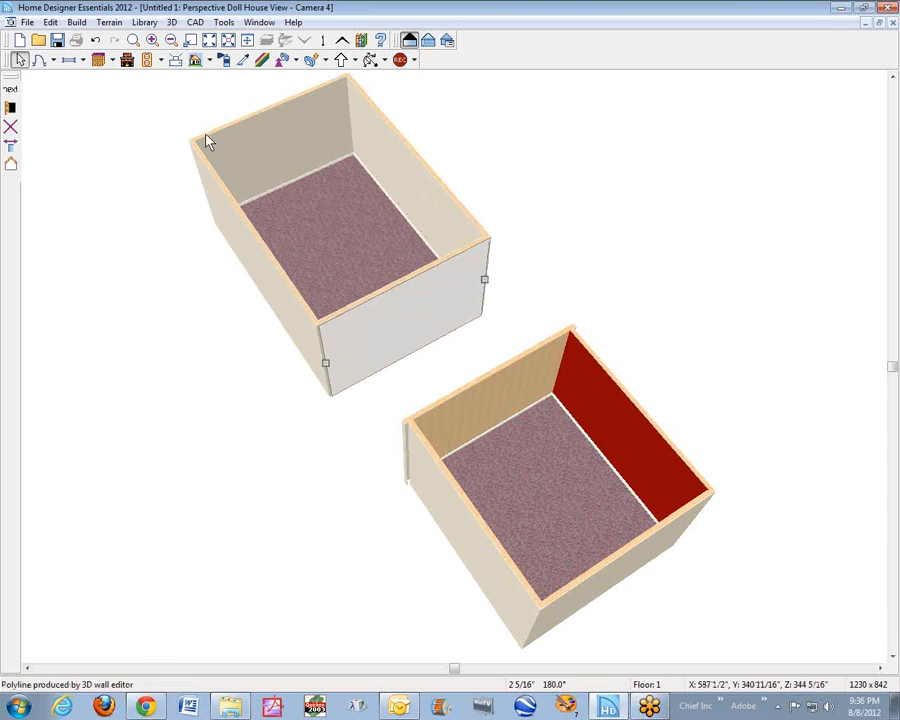
click(10, 107)
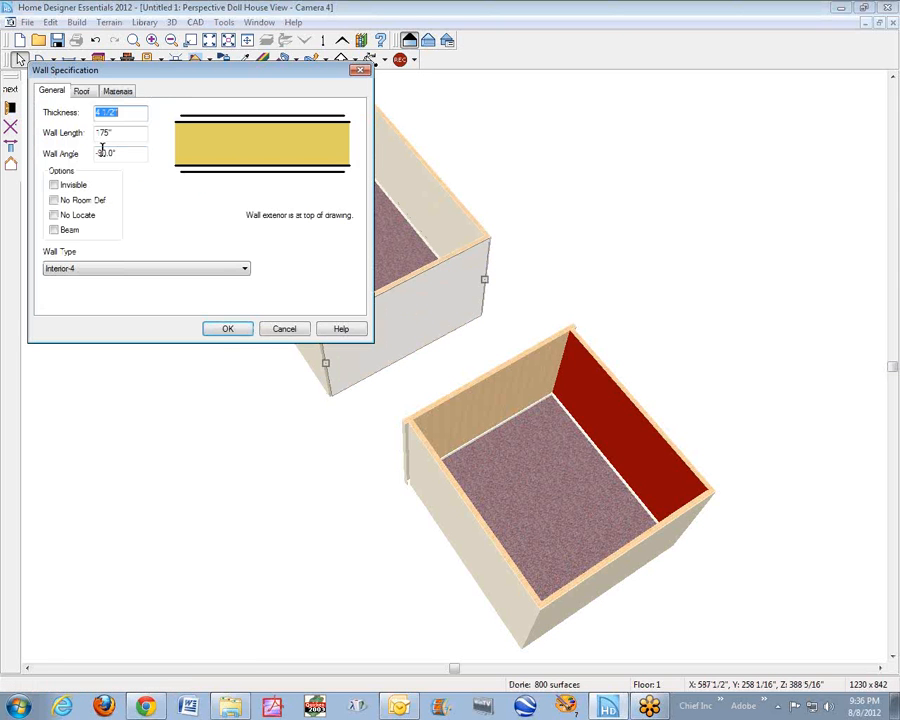
click(117, 91)
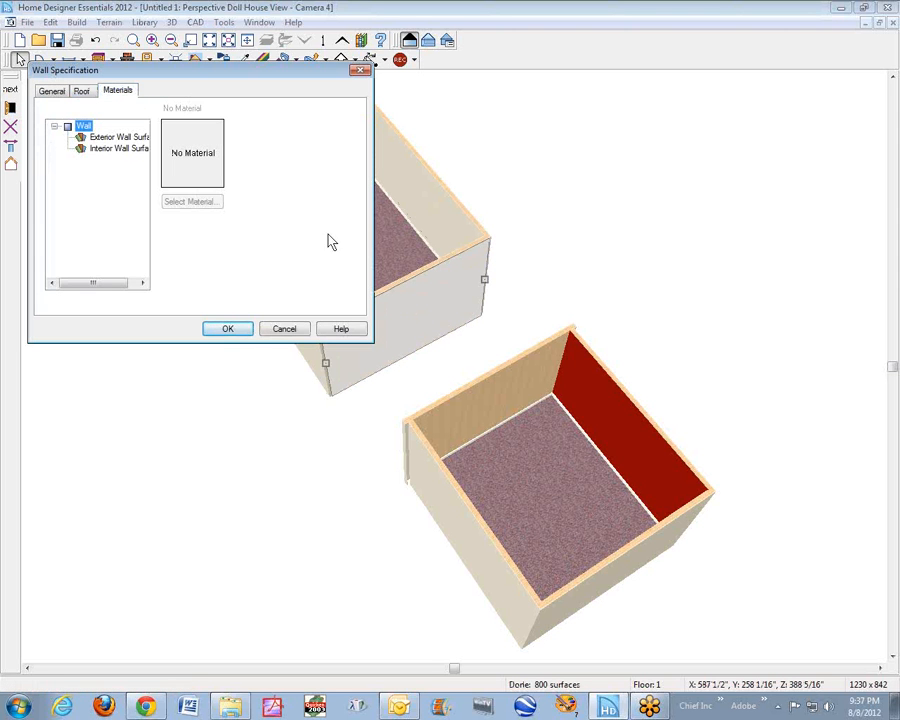
click(108, 150)
click(110, 137)
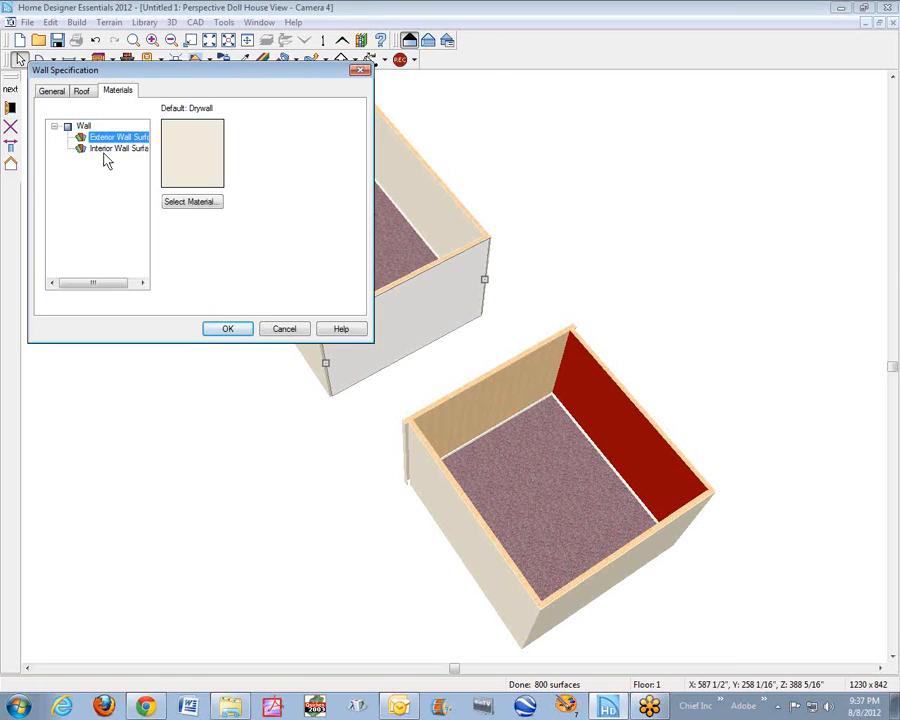
click(109, 148)
click(106, 137)
click(285, 330)
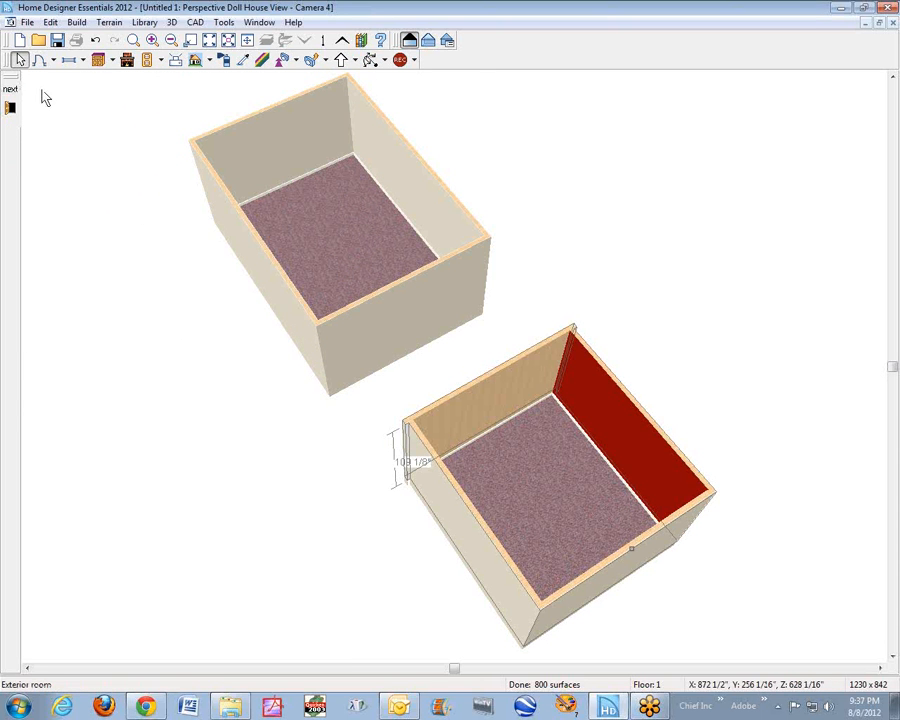
- Give the nearer room's front wall an exterior surface of Color - Violet from the generic purple colors, using that wall's own specification
click(11, 89)
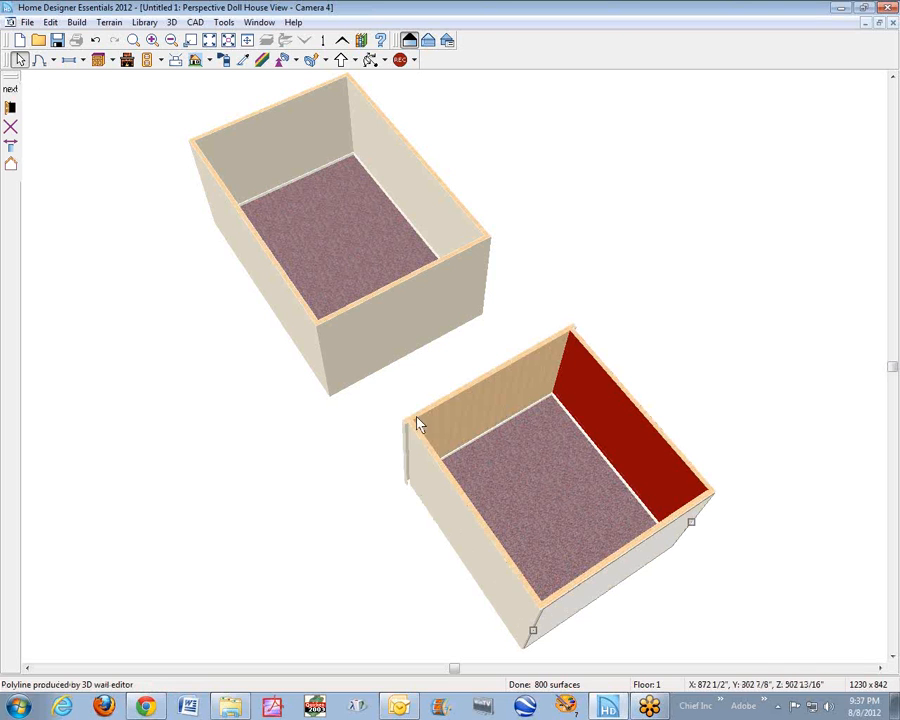
click(10, 108)
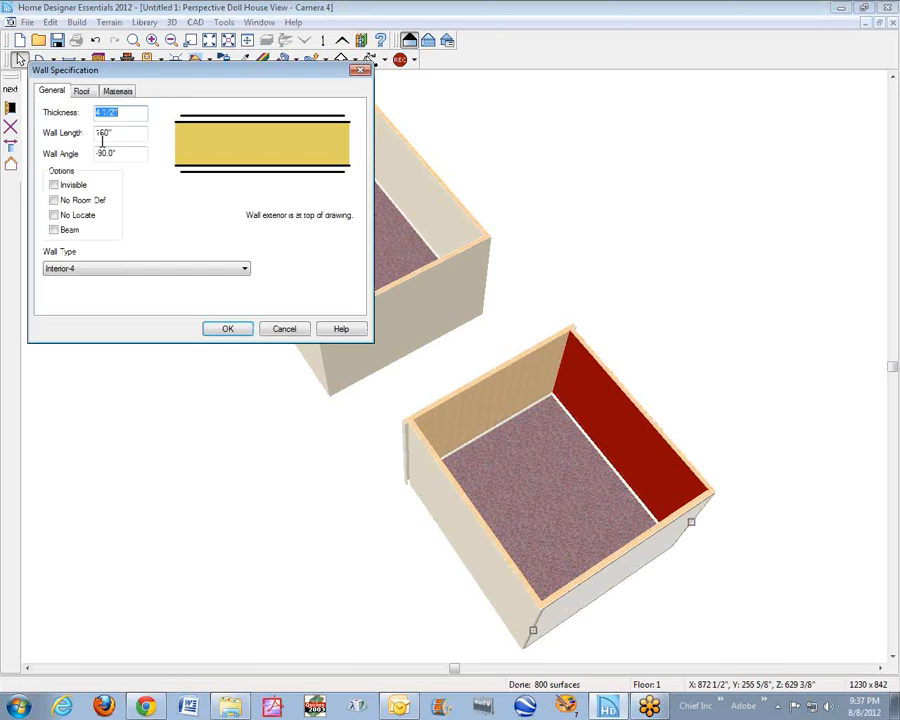
click(112, 90)
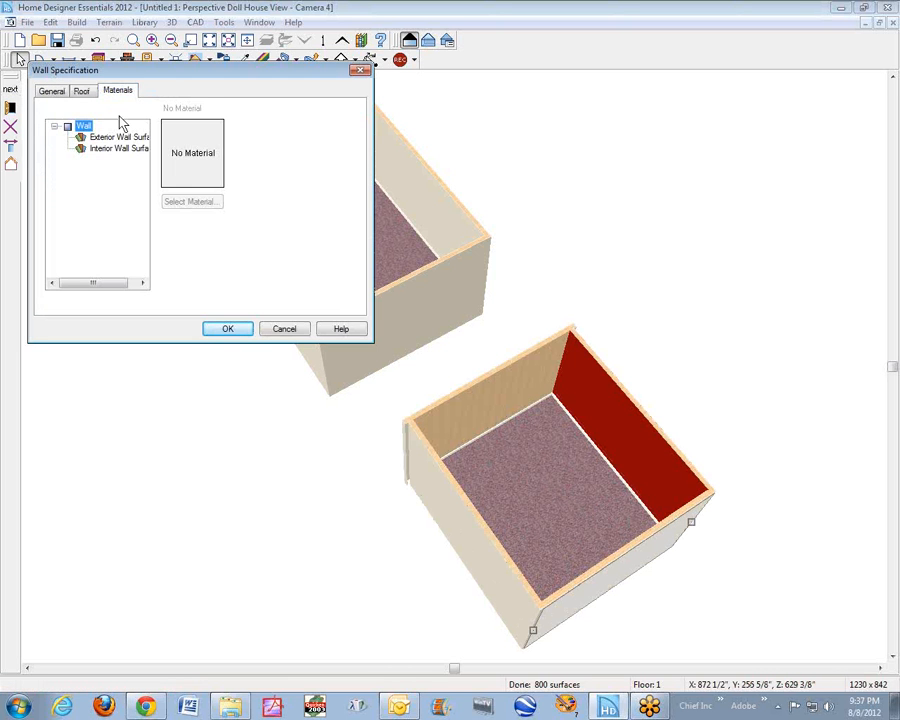
click(115, 137)
click(212, 203)
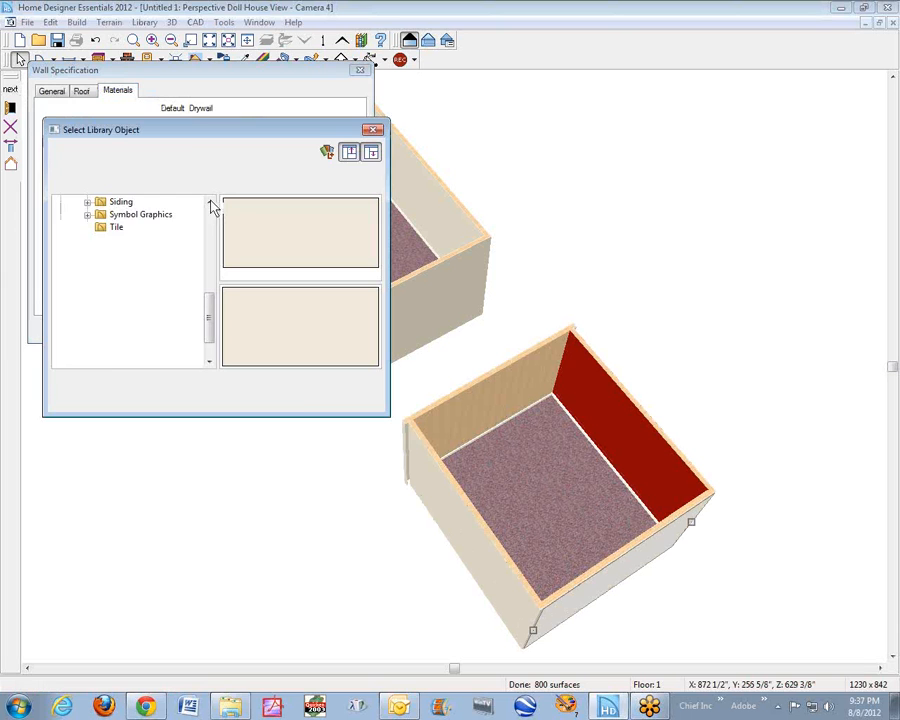
drag(211, 341, 209, 249)
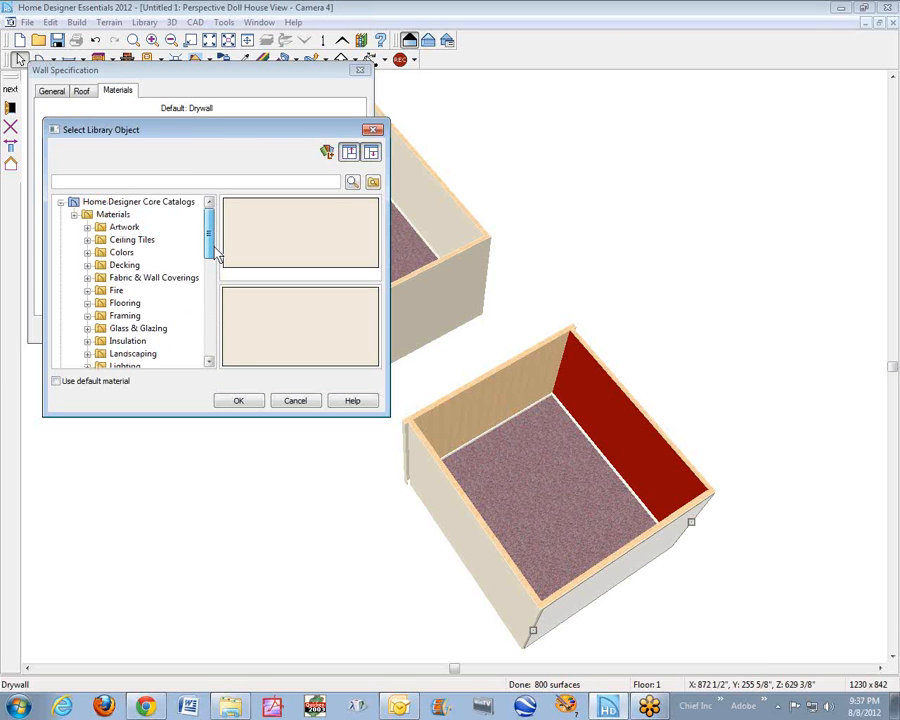
click(87, 253)
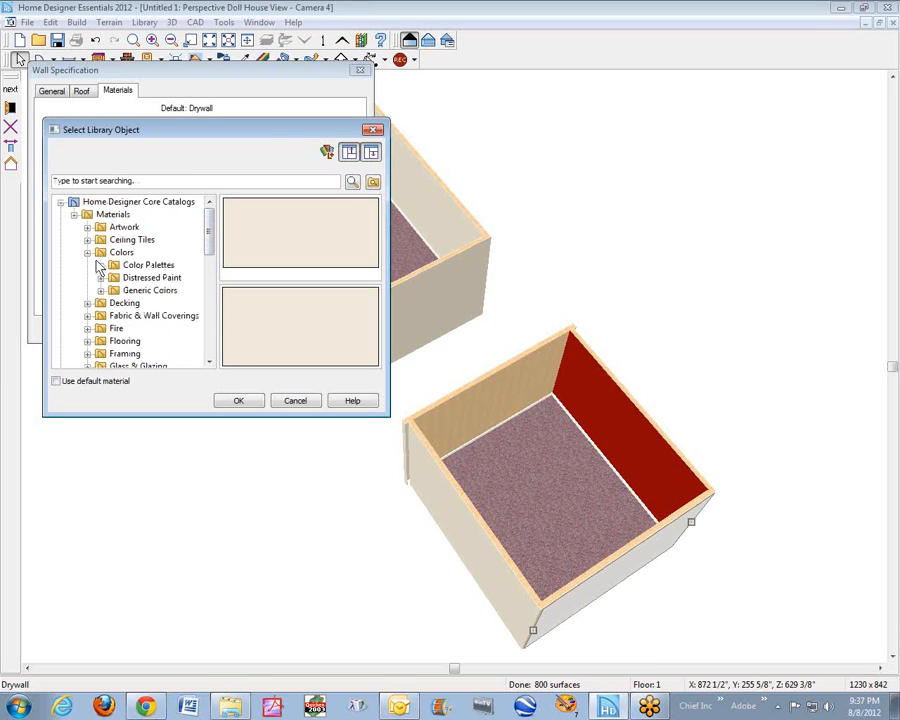
click(145, 290)
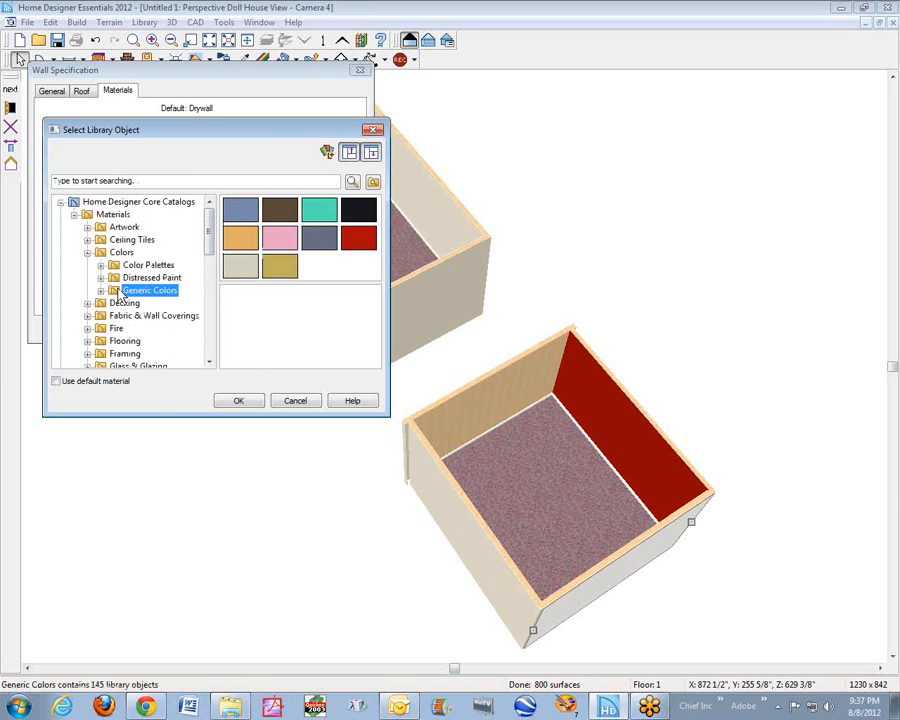
double_click(322, 237)
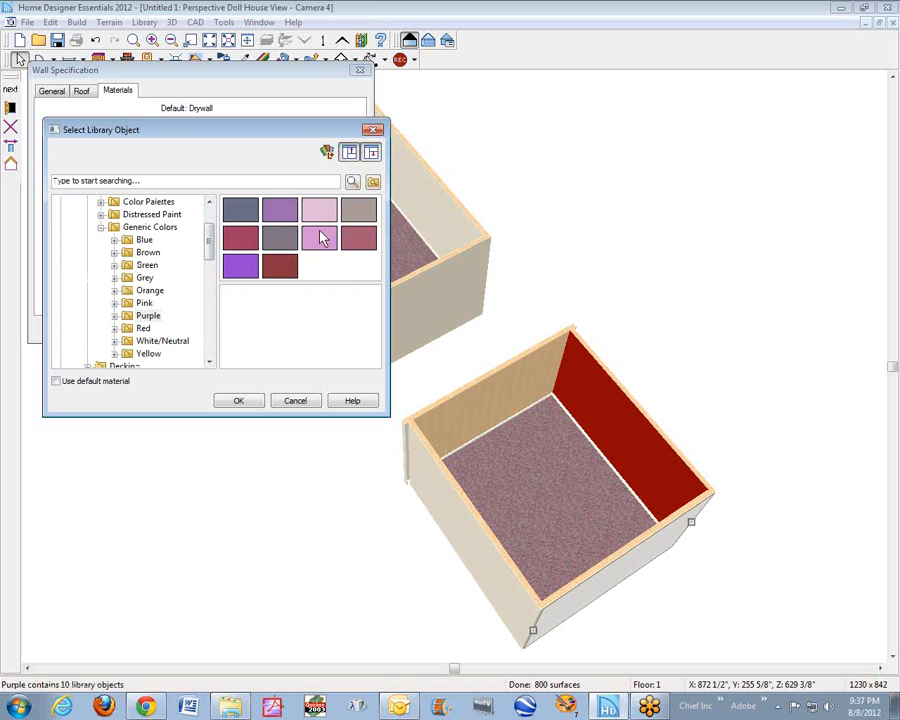
click(242, 268)
click(240, 401)
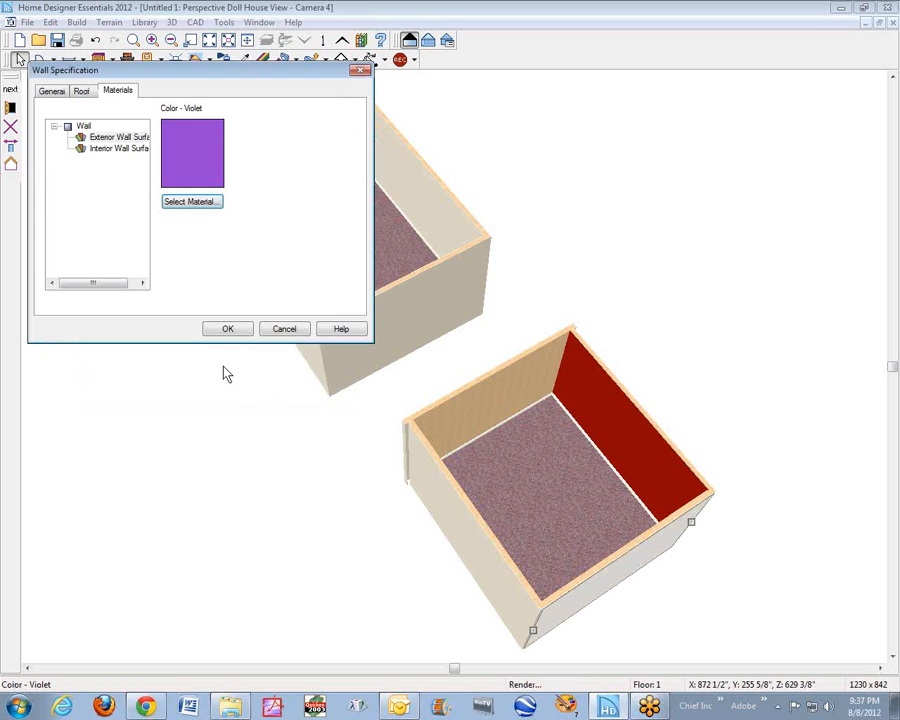
click(231, 329)
click(775, 510)
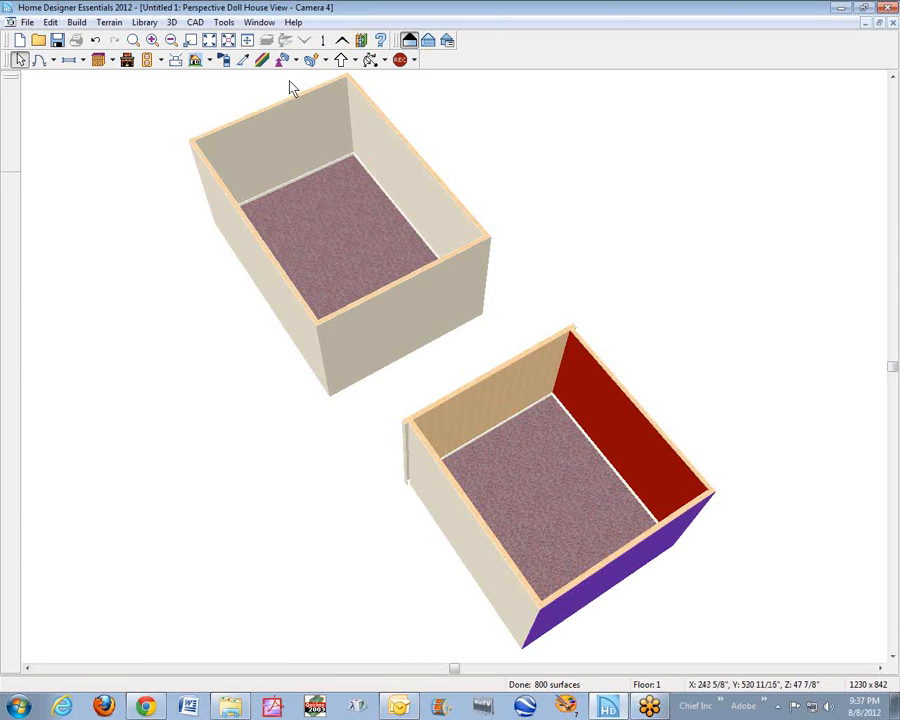
- Sample Color - Brick from the nearer room's red interior wall with the Material Eyedropper and paint the left-hand wall's exterior with it
click(242, 60)
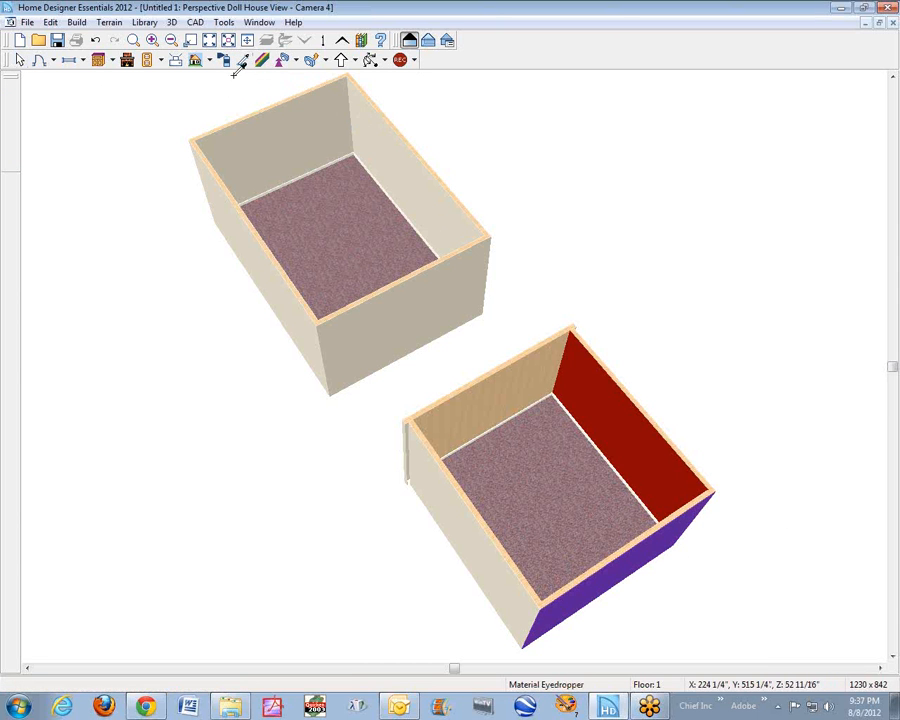
click(600, 383)
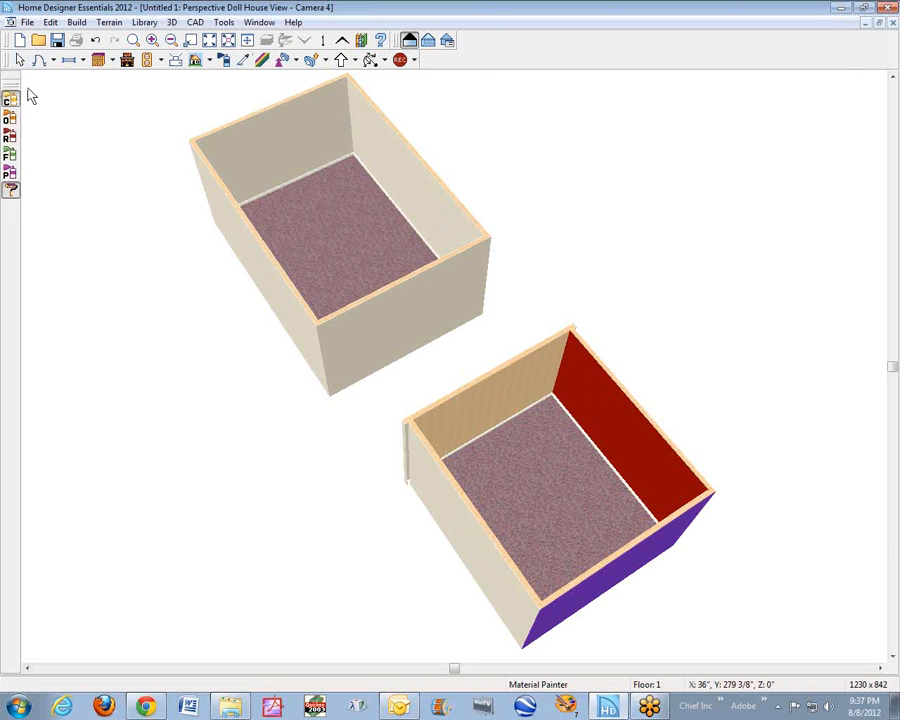
mouse_move(26, 90)
mouse_down()
mouse_move(176, 236)
mouse_move(155, 332)
mouse_move(166, 368)
mouse_move(250, 414)
mouse_move(252, 492)
mouse_move(267, 501)
mouse_up()
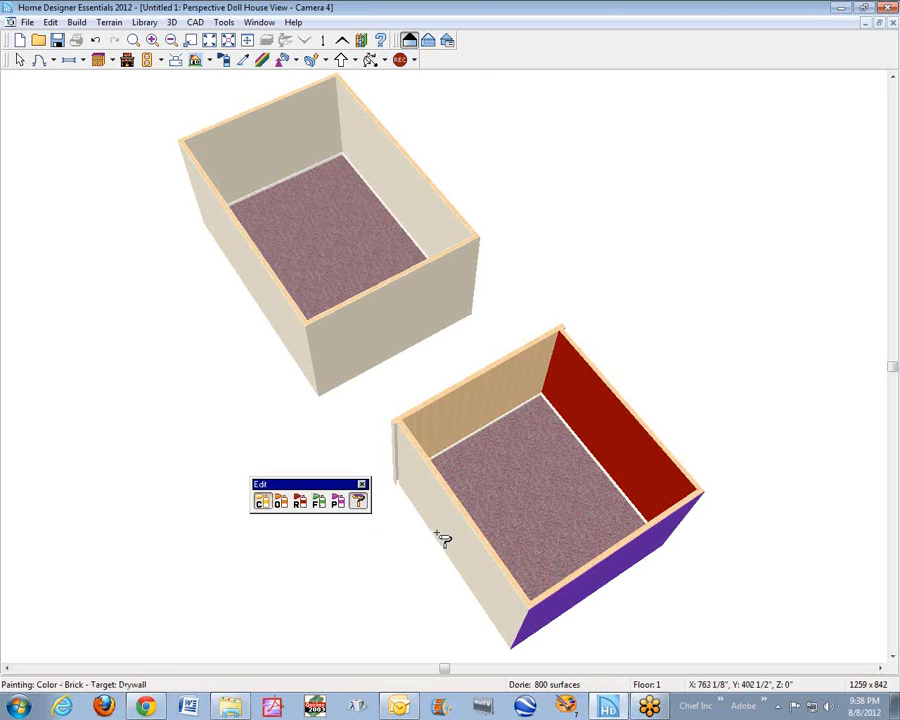
click(468, 540)
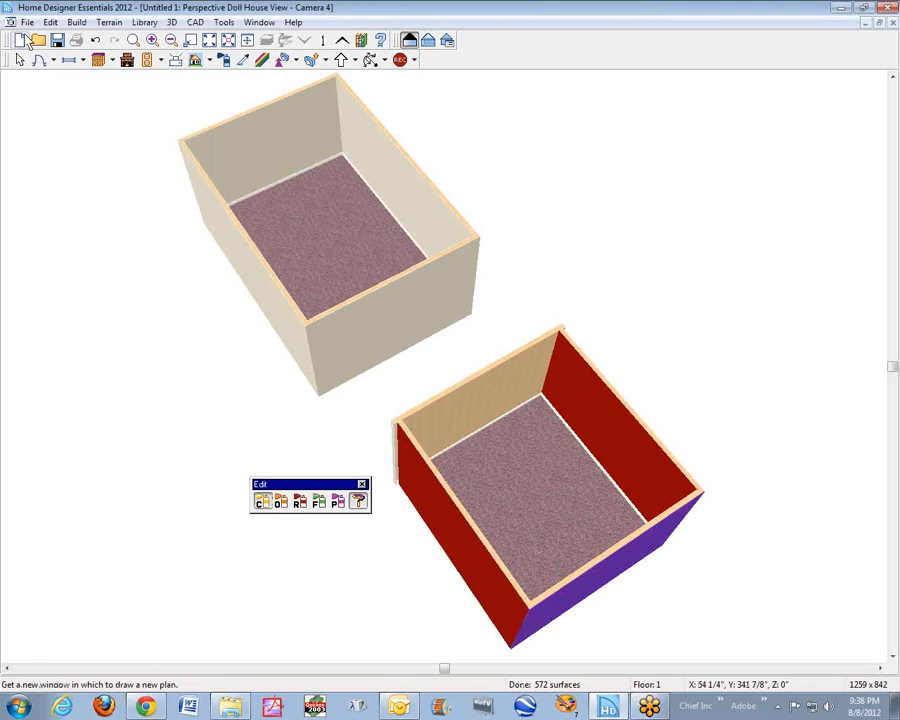
click(20, 62)
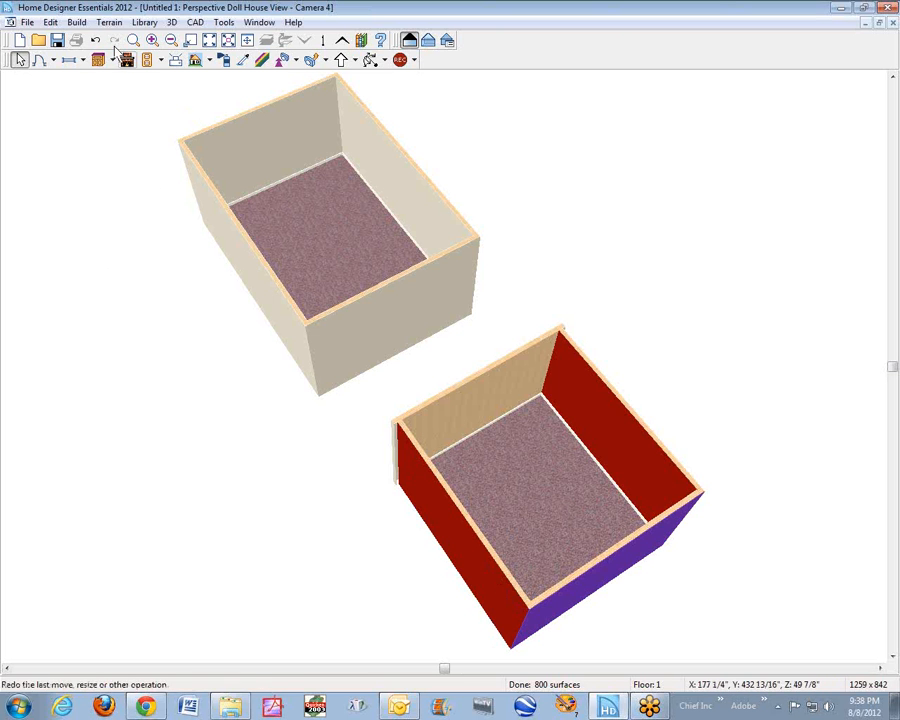
- Load Color - Gold from the yellow colors into the Material Painter and paint the larger room's front and left-hand exterior walls in component mode
click(371, 59)
drag(378, 442, 396, 396)
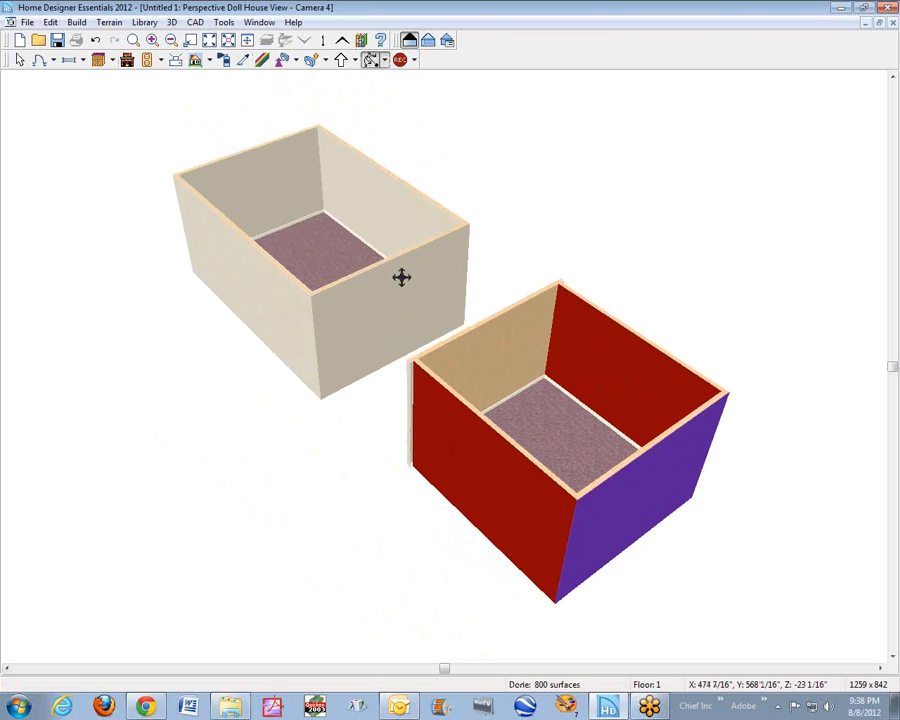
click(224, 62)
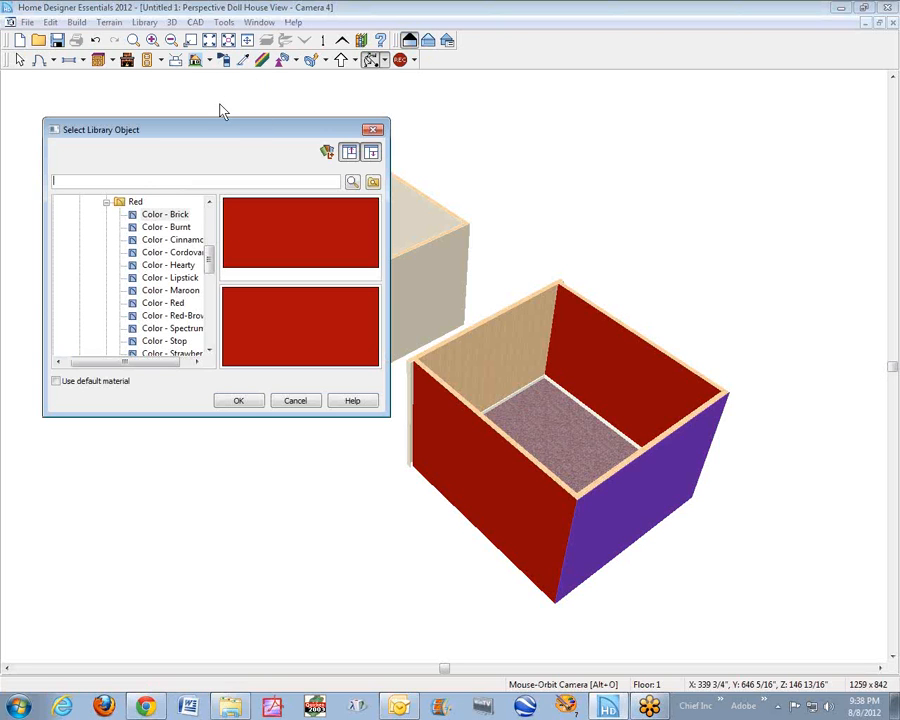
click(165, 215)
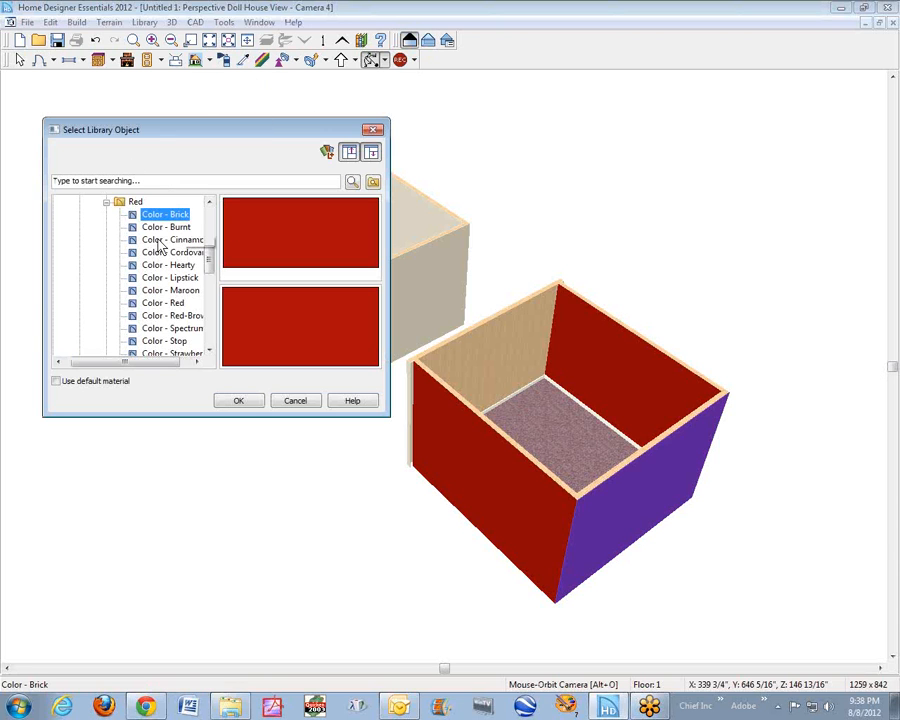
click(108, 203)
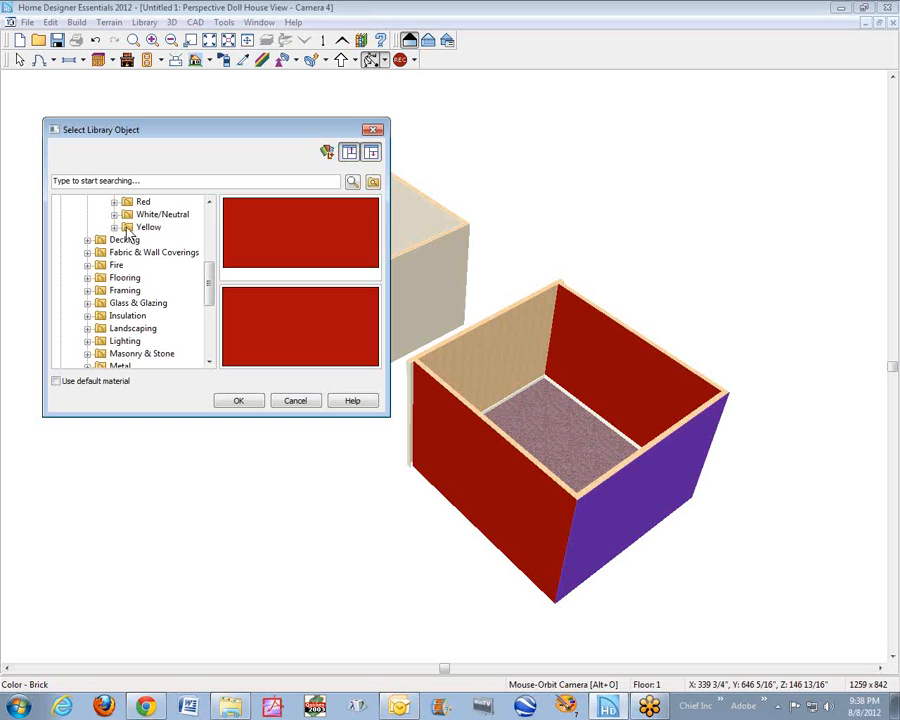
click(128, 228)
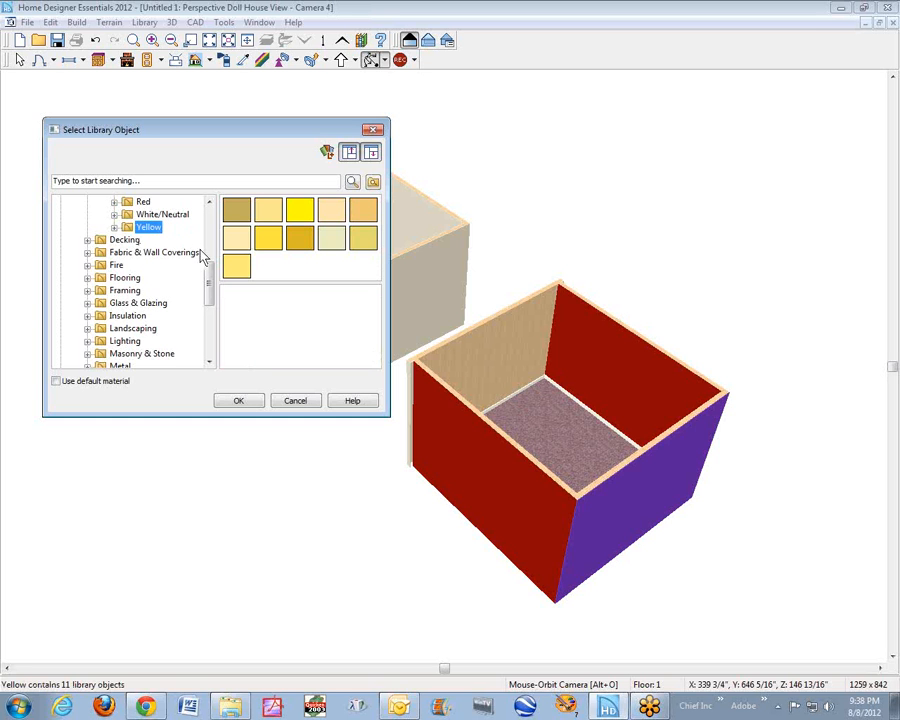
click(270, 238)
click(245, 402)
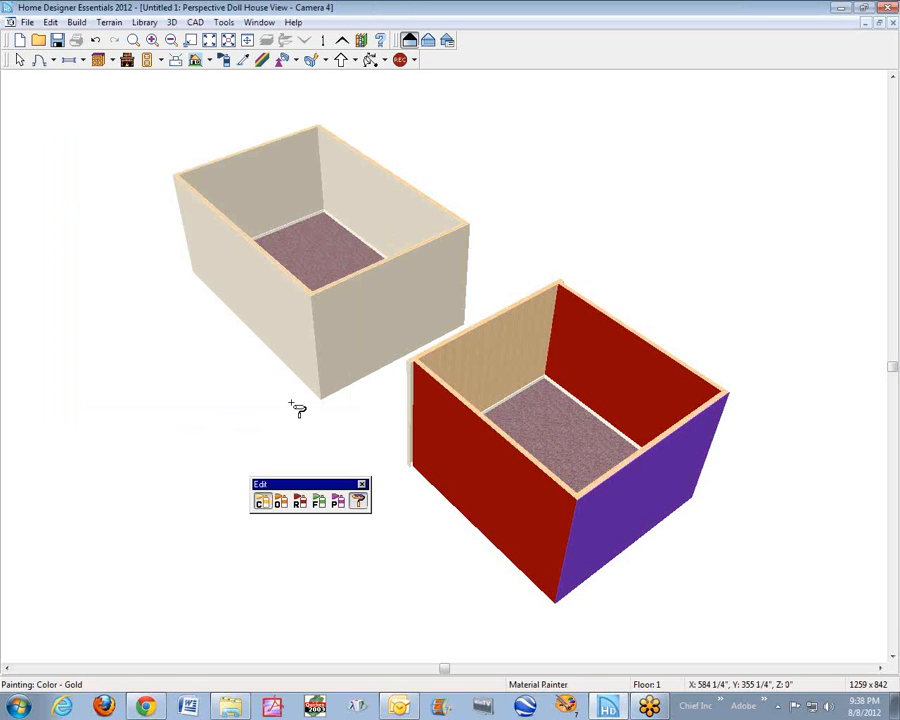
click(379, 304)
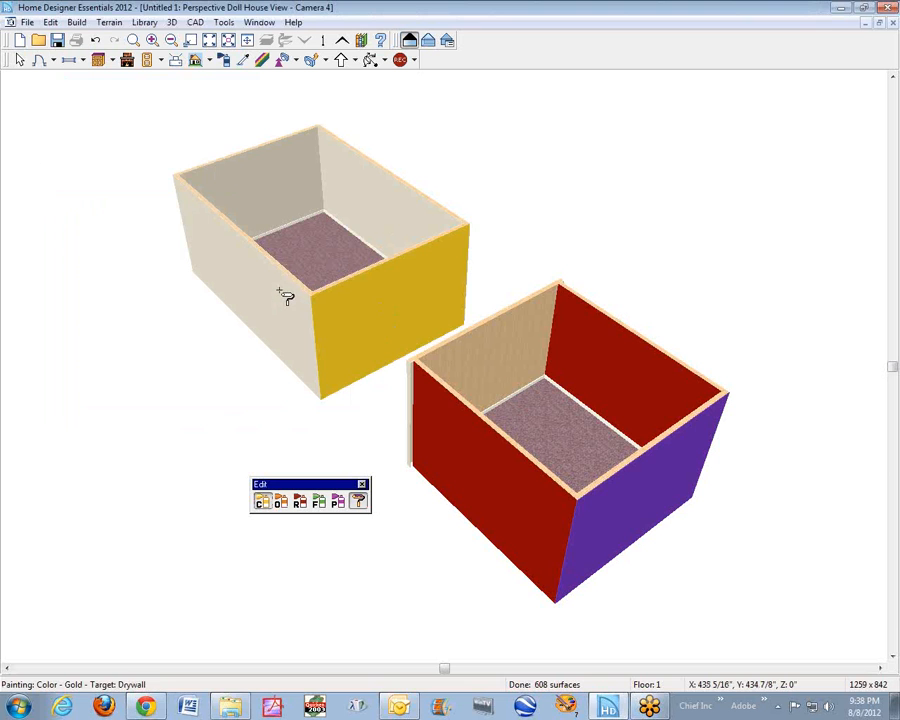
click(284, 300)
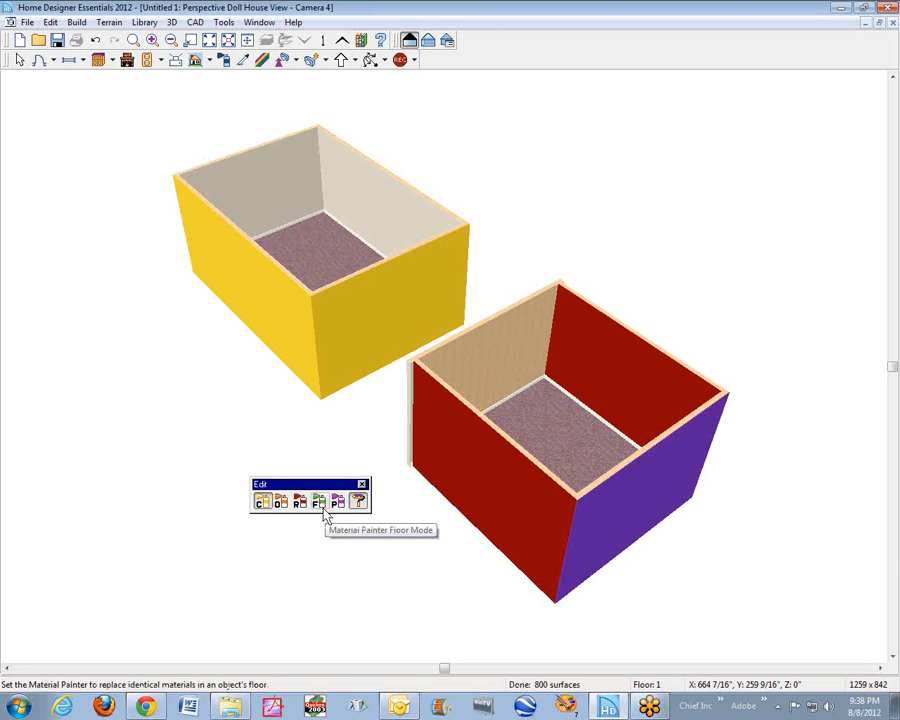
- Use the Material Painter's floor mode to replace the nearer room's red and violet wall surfaces with Color - Gold
click(320, 507)
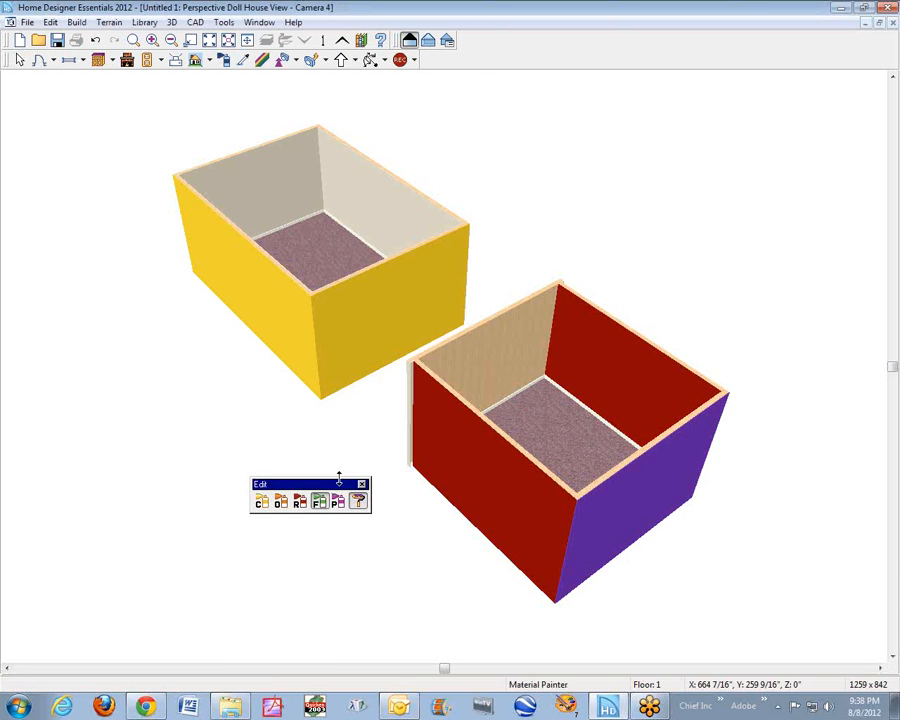
click(305, 354)
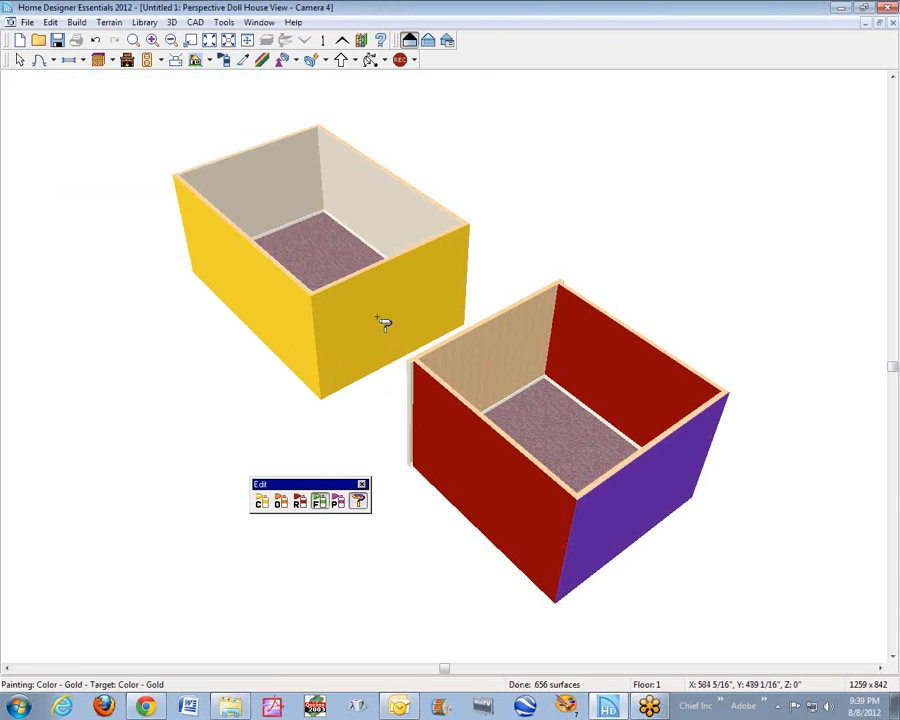
click(481, 454)
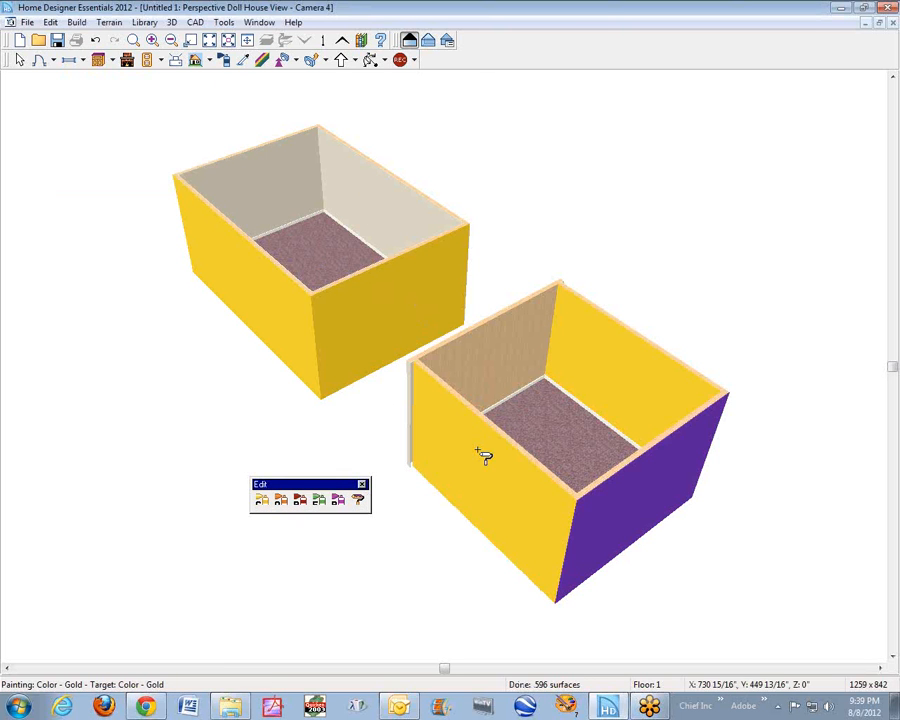
click(658, 510)
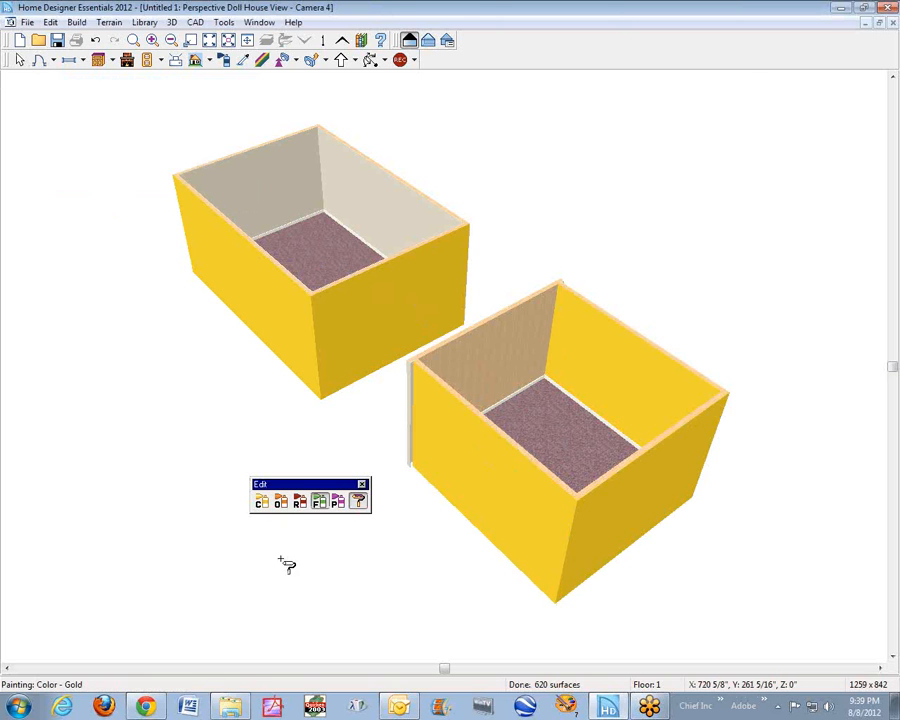
- Use the Material Painter's plan mode to apply Color - Gold to the nearer room's back interior wall and the larger room's interior drywall
click(341, 504)
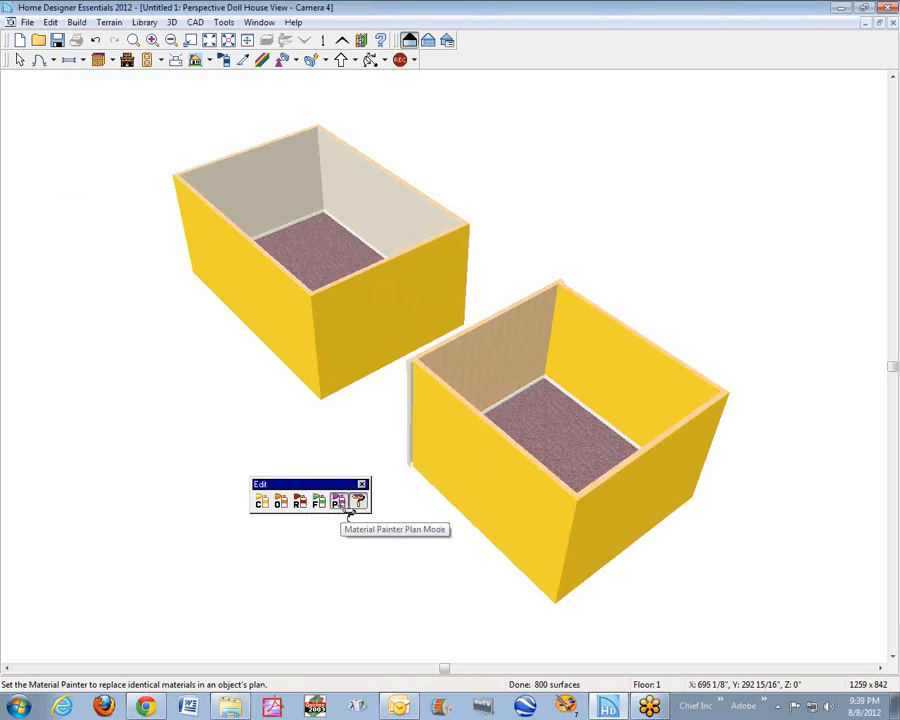
click(529, 337)
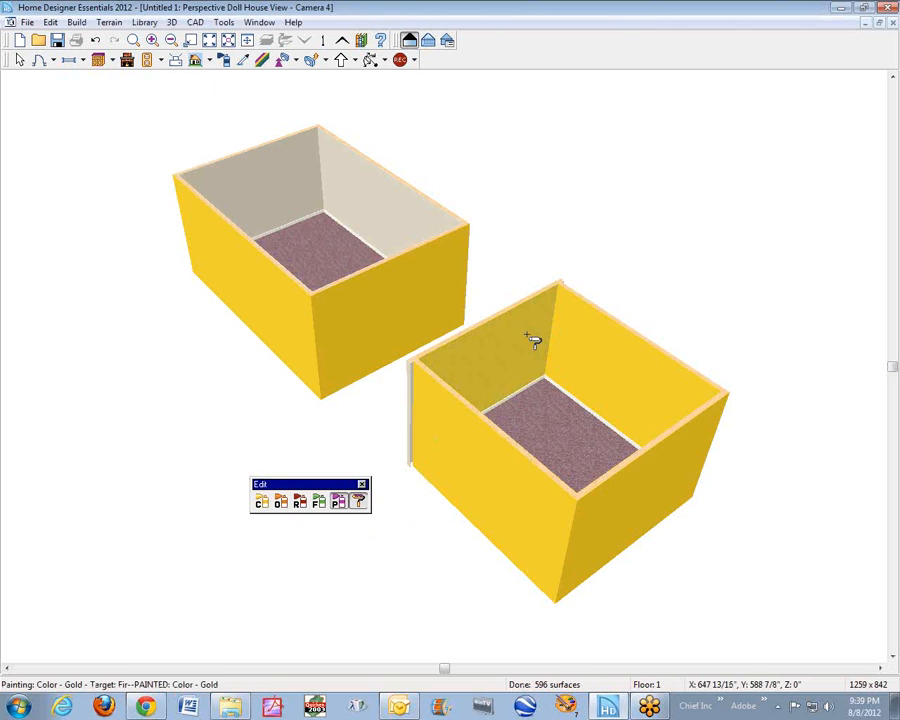
click(414, 226)
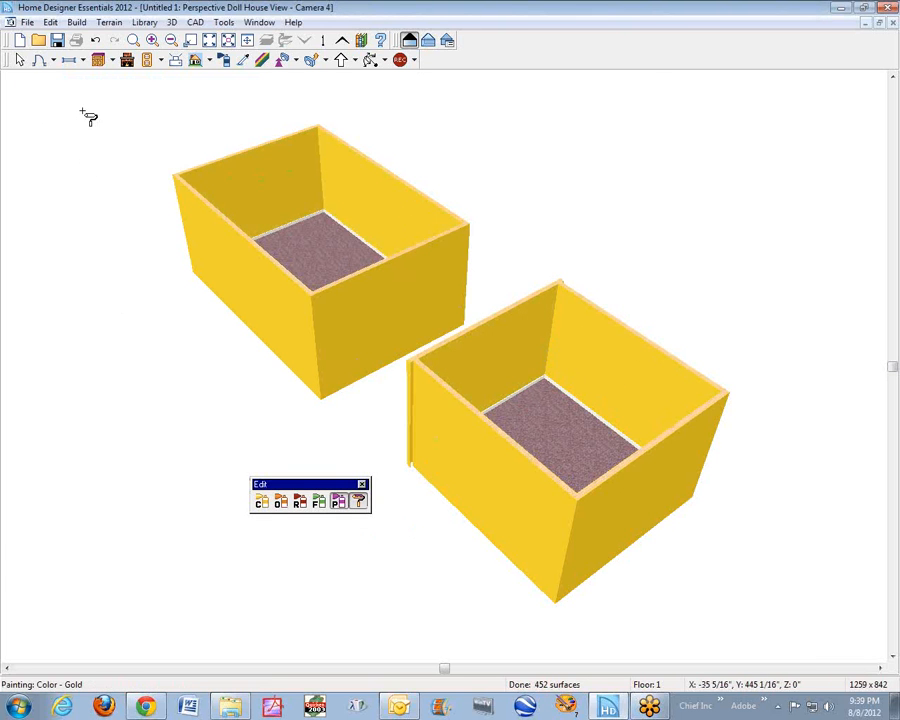
click(20, 61)
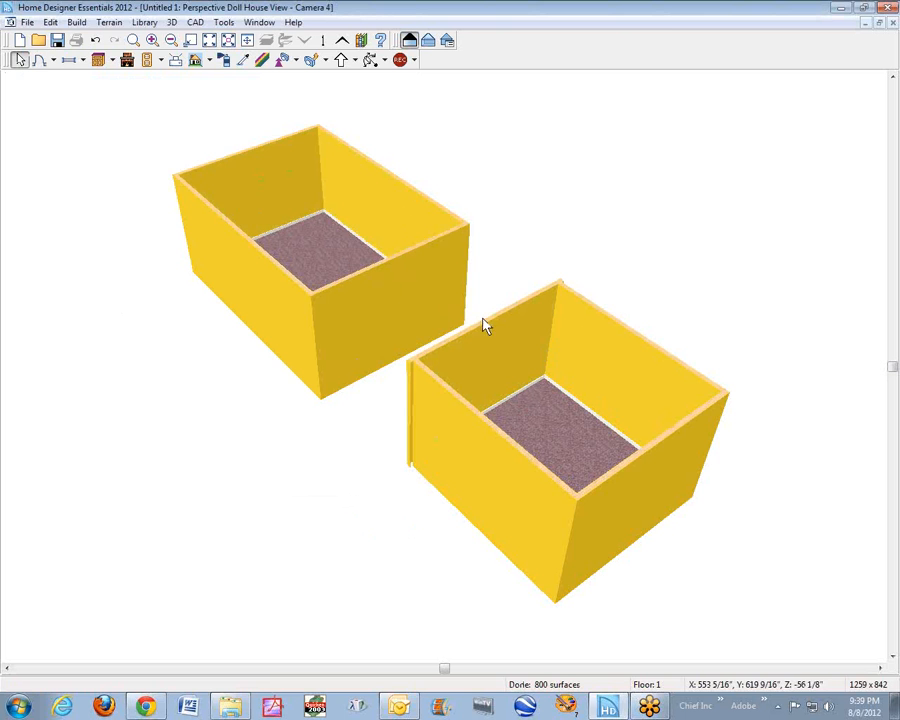
- Reload Color - Gold into the Material Painter in plan mode and move its Edit toolbar clear of the rooms
click(372, 62)
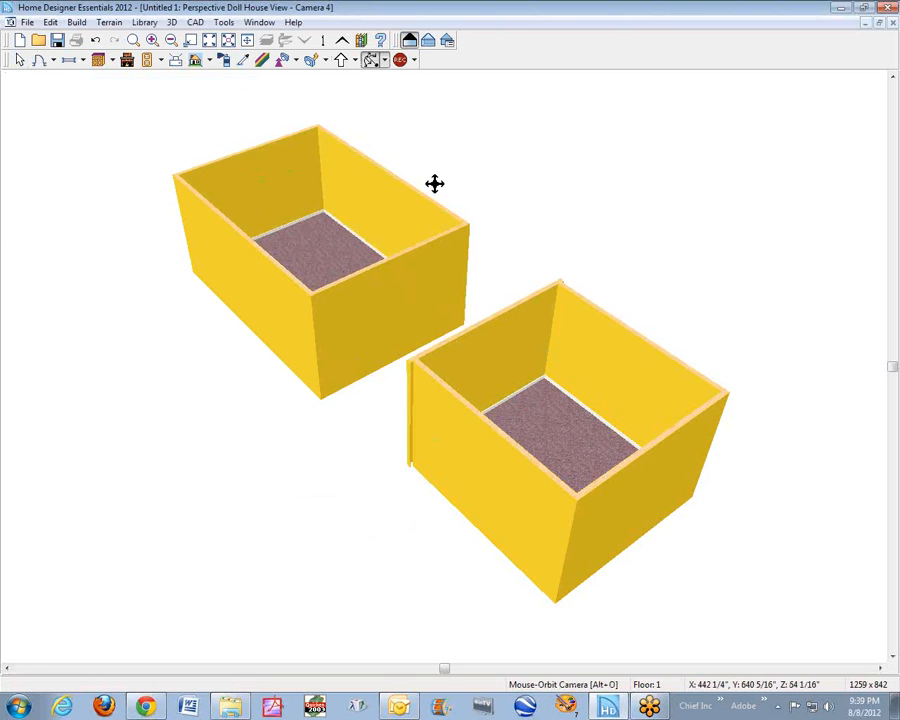
drag(434, 182, 133, 328)
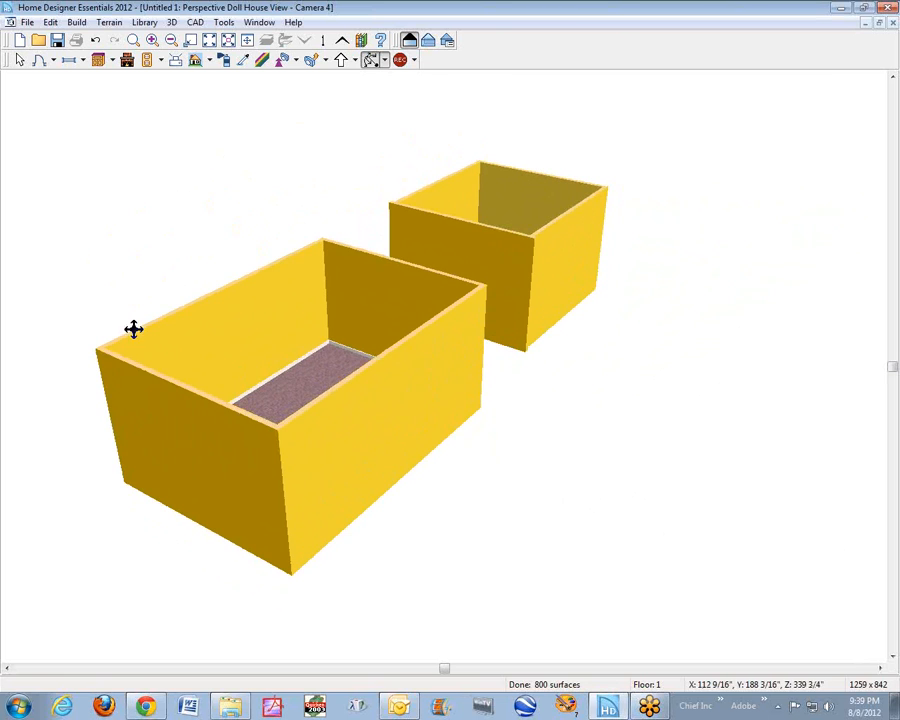
click(224, 61)
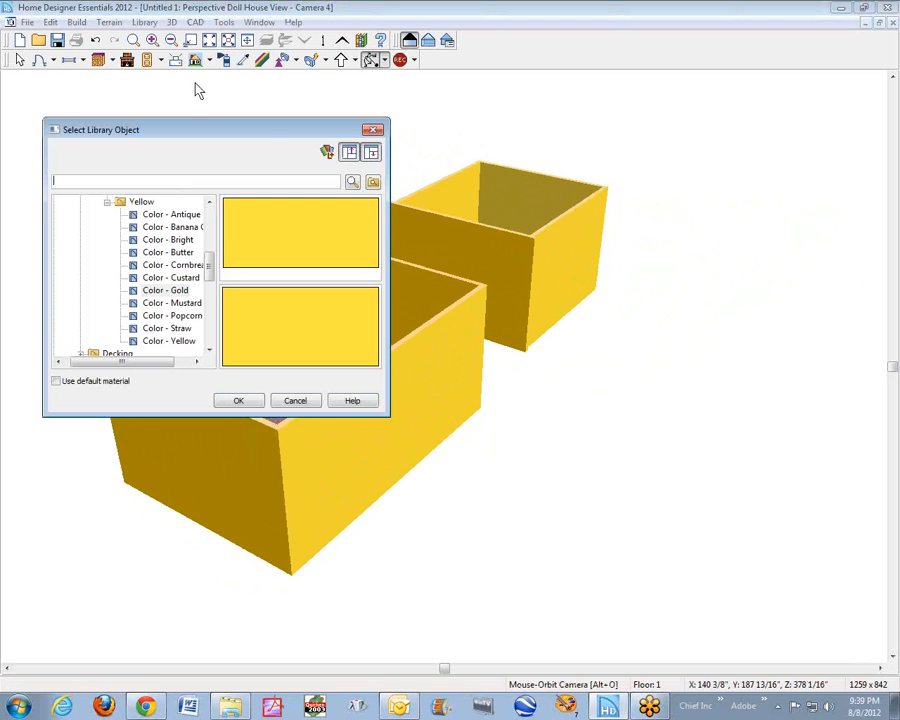
click(372, 130)
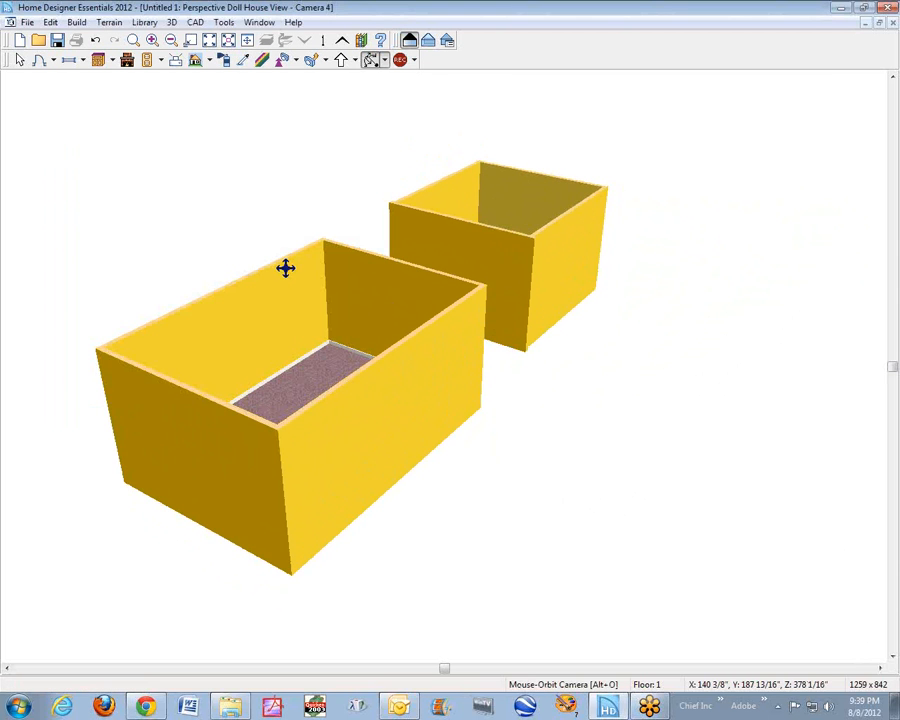
click(243, 62)
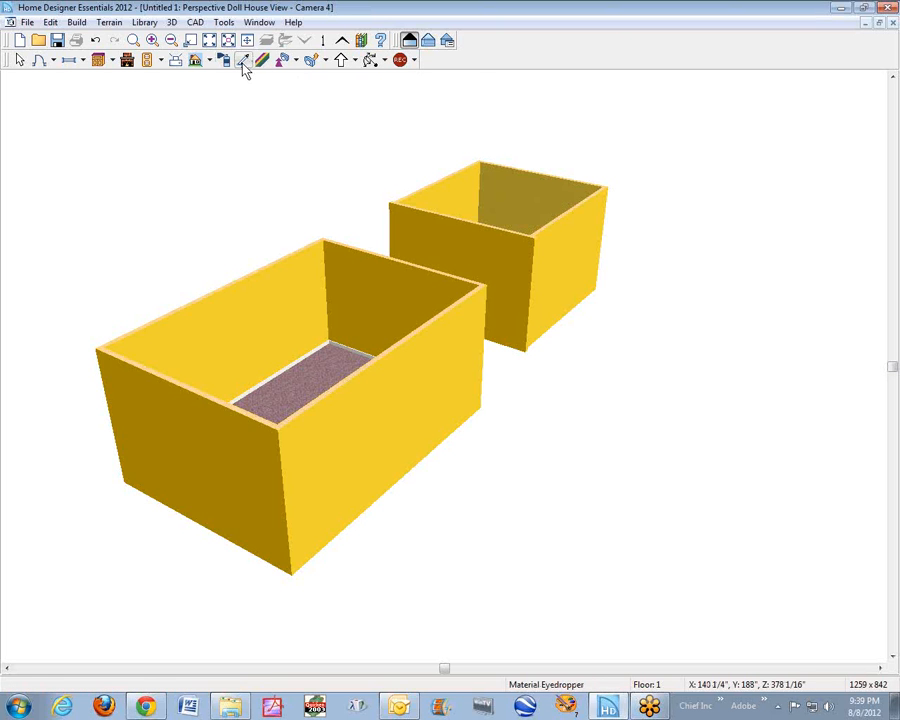
click(228, 66)
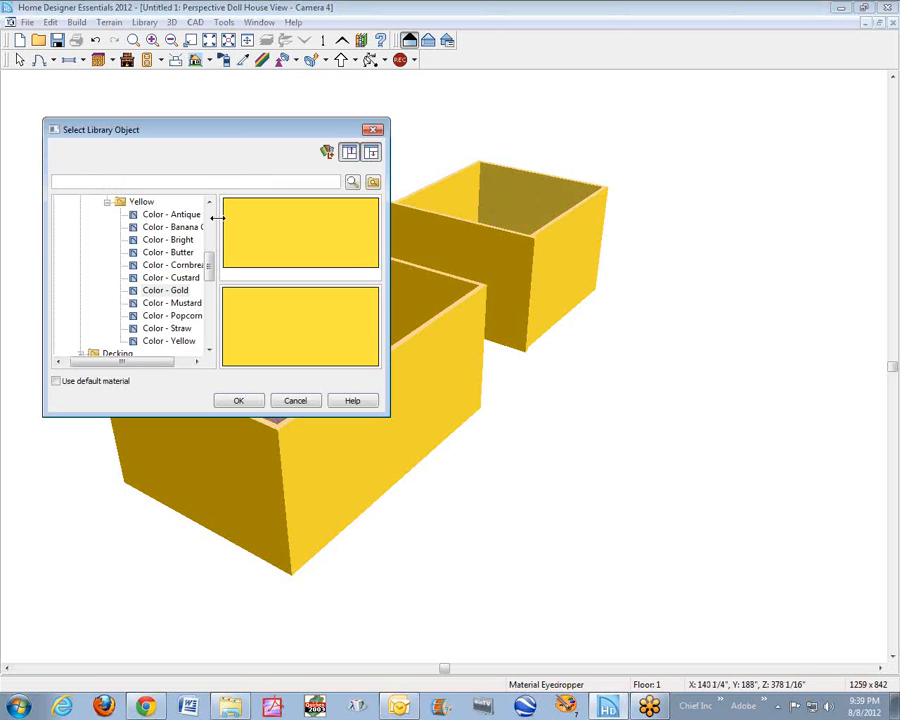
click(245, 404)
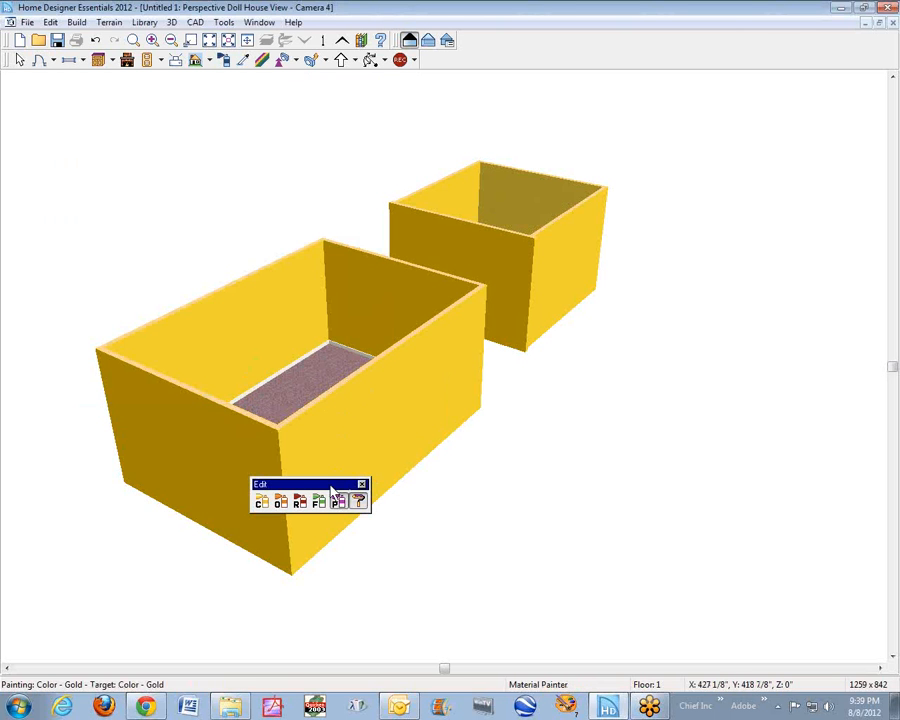
mouse_move(350, 485)
mouse_down()
mouse_move(358, 442)
mouse_move(305, 208)
mouse_move(255, 170)
mouse_up()
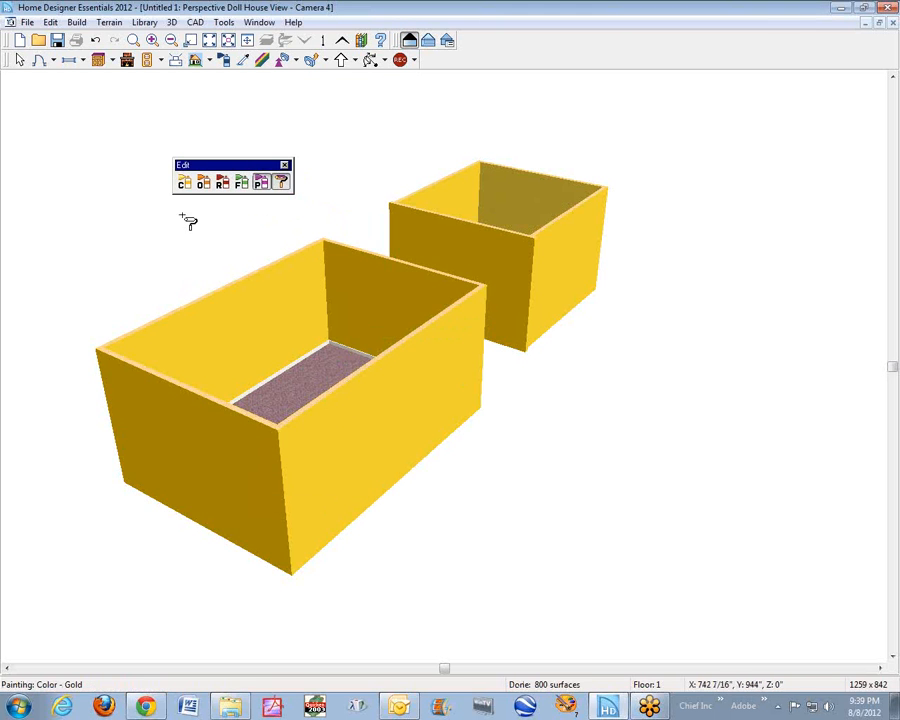
click(264, 183)
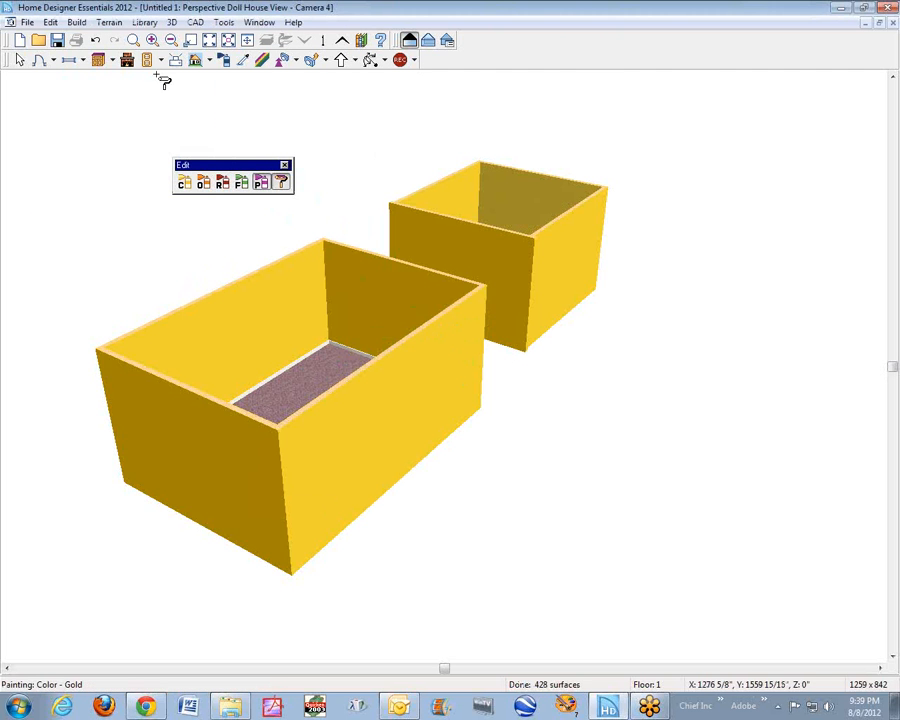
- Load Color - Flame from the orange colors and replace the gold wall surfaces with it across the plan, using the Material Painter's plan mode
click(224, 60)
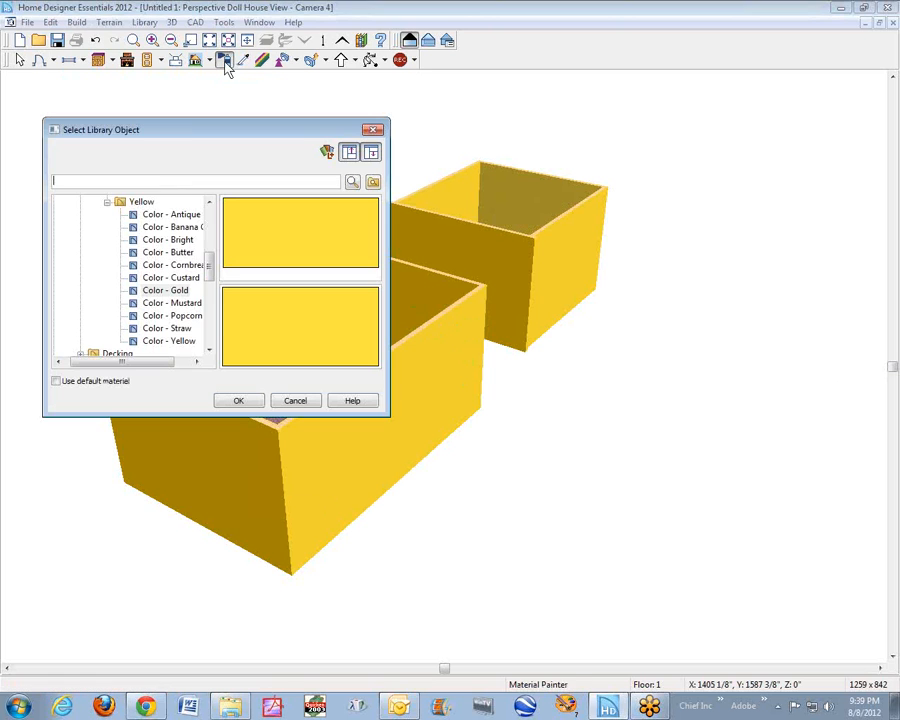
click(107, 202)
click(208, 201)
click(208, 201)
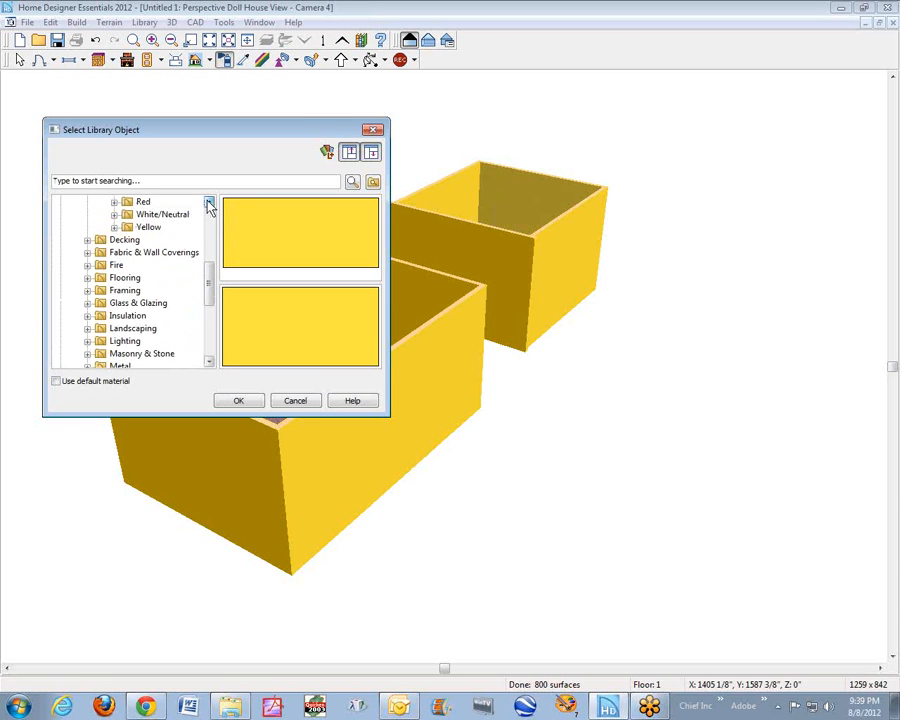
click(207, 200)
click(207, 200)
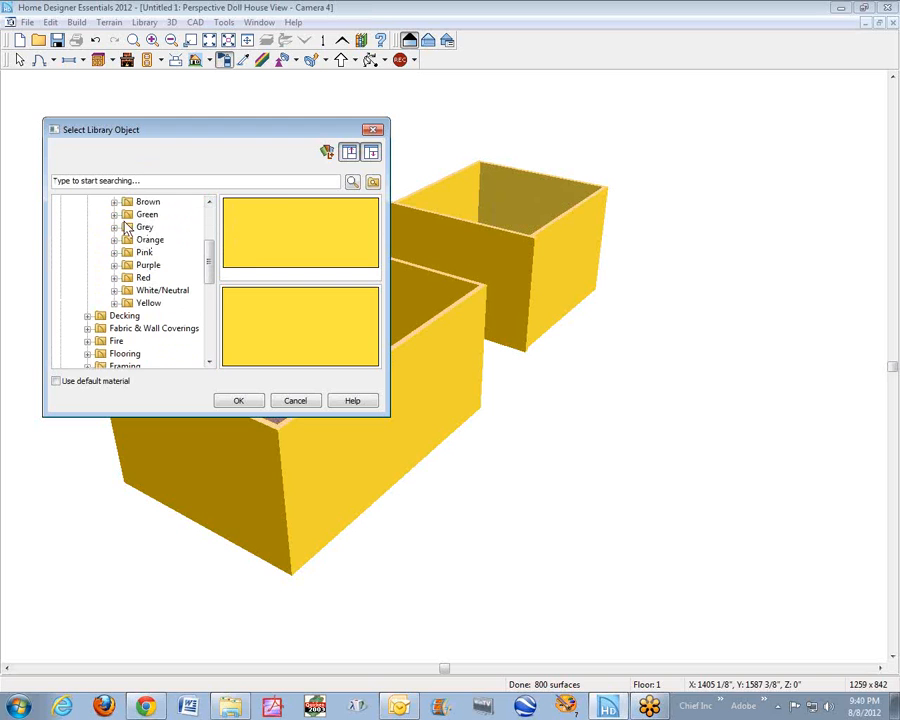
click(147, 240)
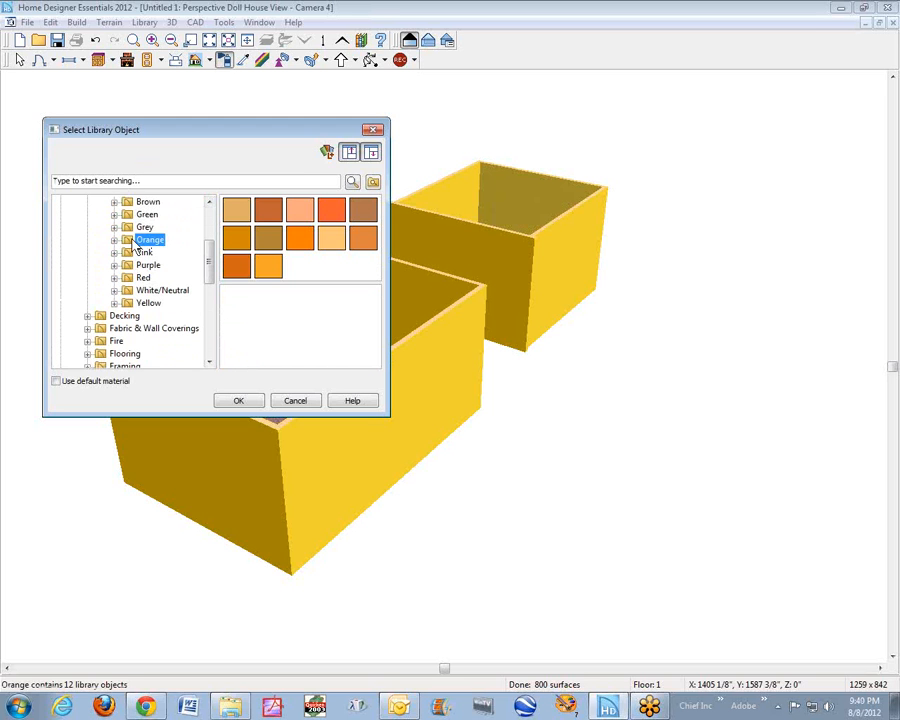
click(331, 210)
click(258, 401)
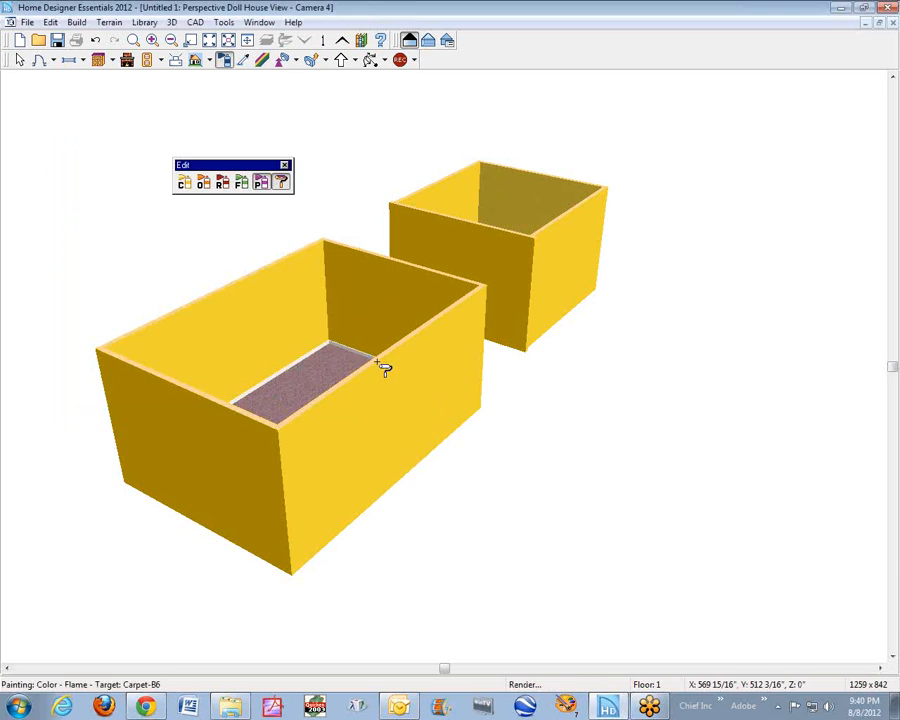
click(455, 368)
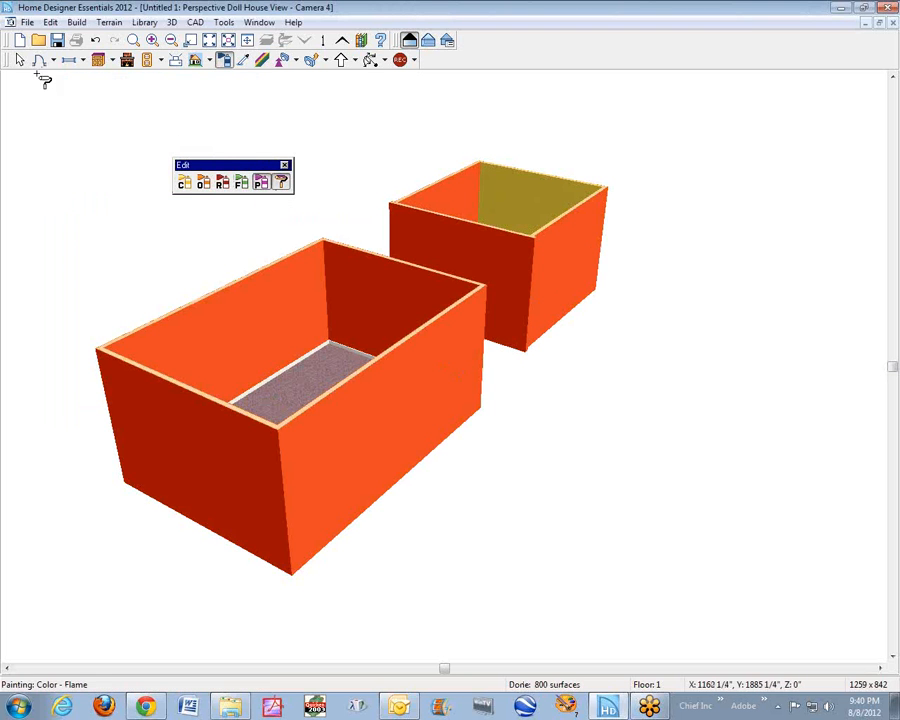
click(20, 61)
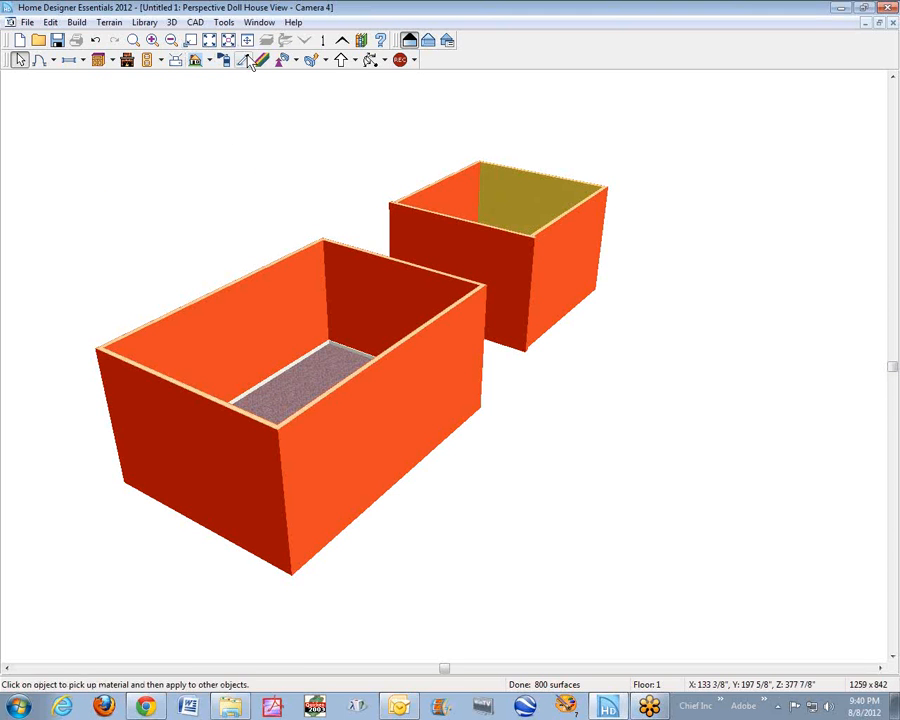
- Load Color - Valentine from the pink generic colors into the Material Painter, with the smaller room's gold interior wall in view
click(369, 60)
drag(366, 78, 340, 152)
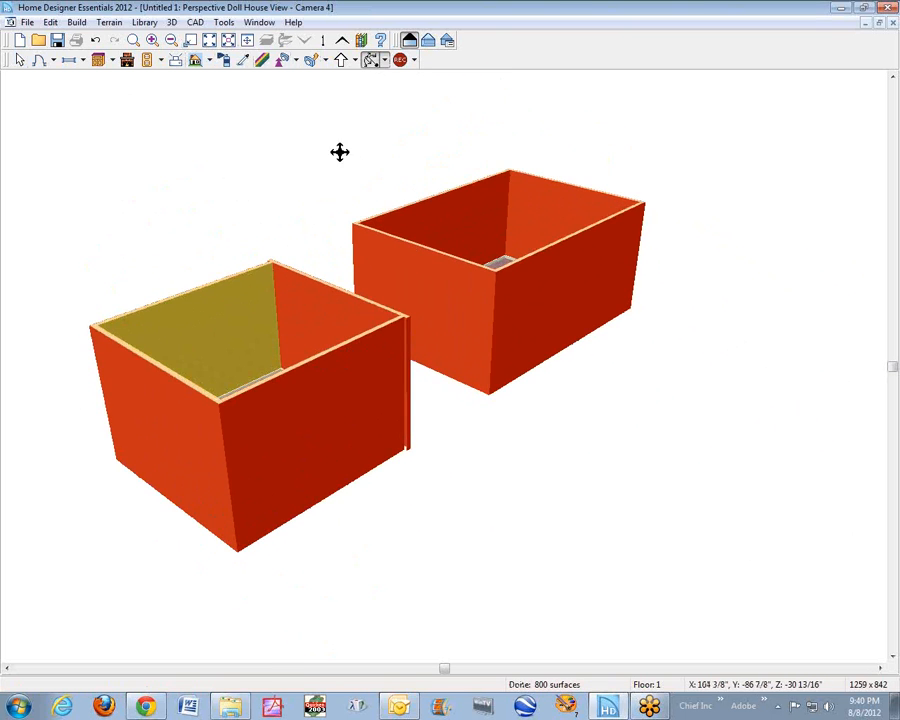
click(222, 63)
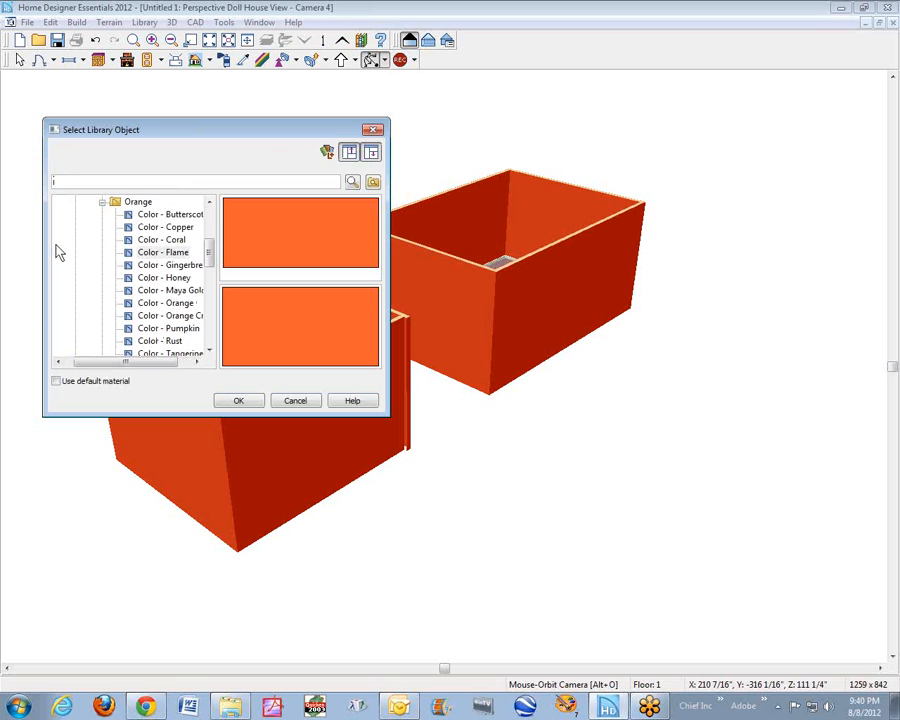
click(103, 204)
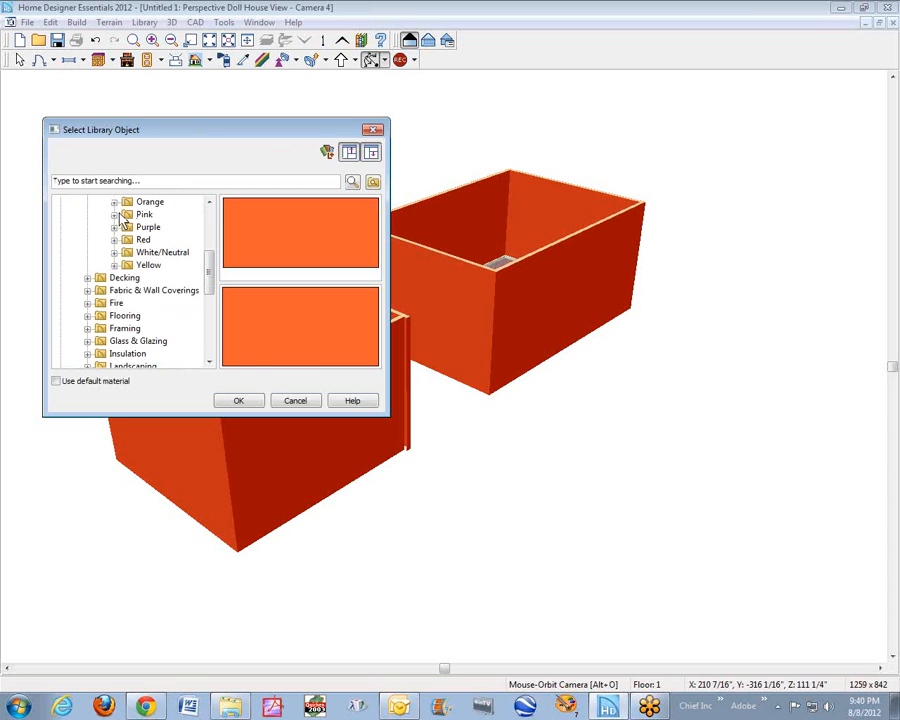
click(142, 215)
click(287, 267)
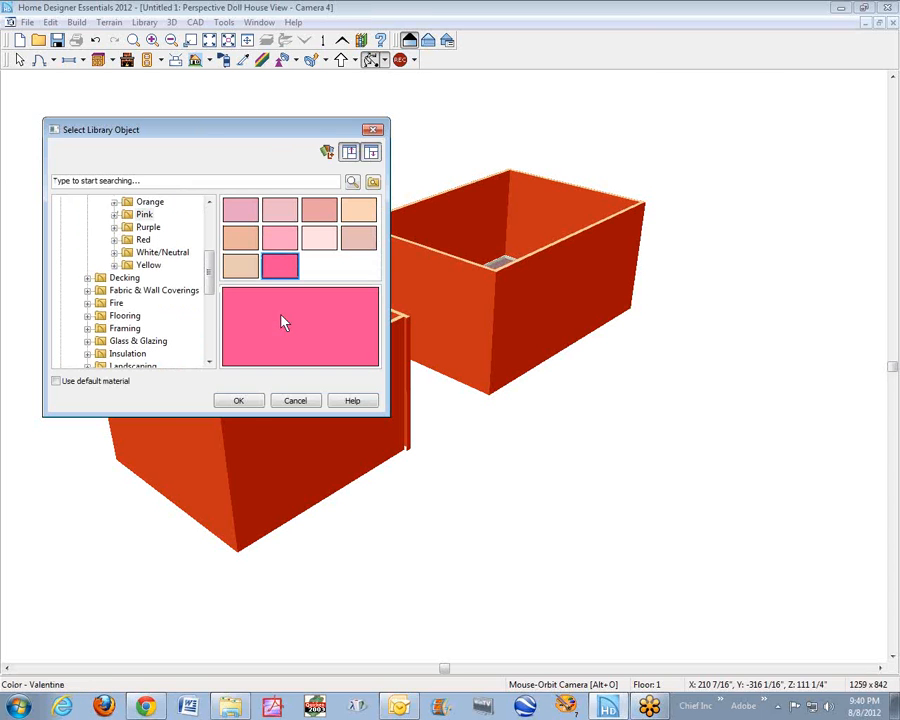
click(239, 401)
- Use the Material Painter's plan mode to replace the smaller room's gold interior wall and the orange wall surfaces of both rooms with Color - Valentine
click(227, 322)
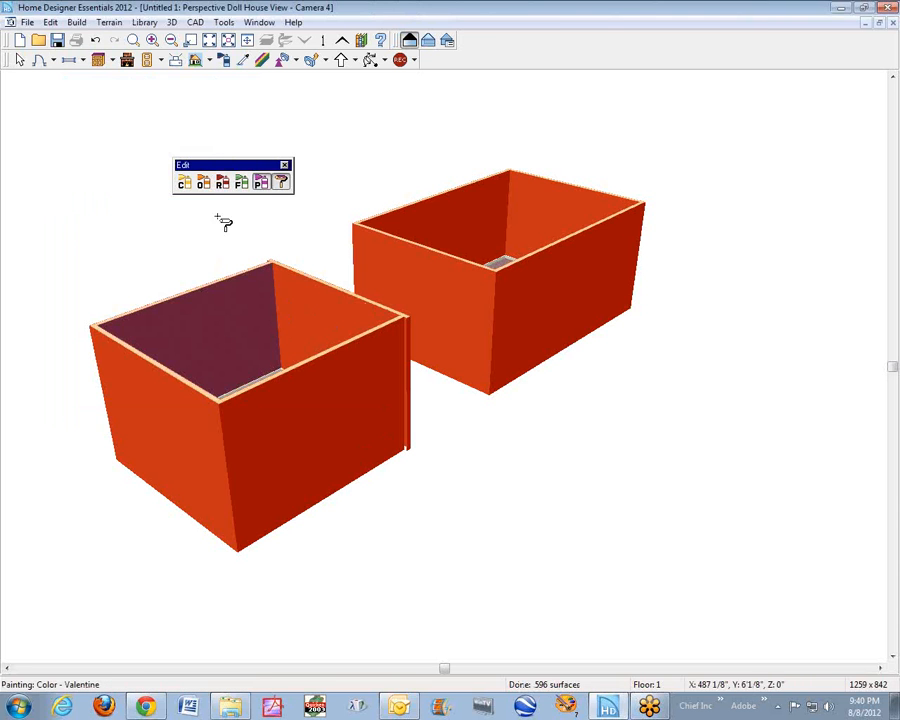
click(347, 333)
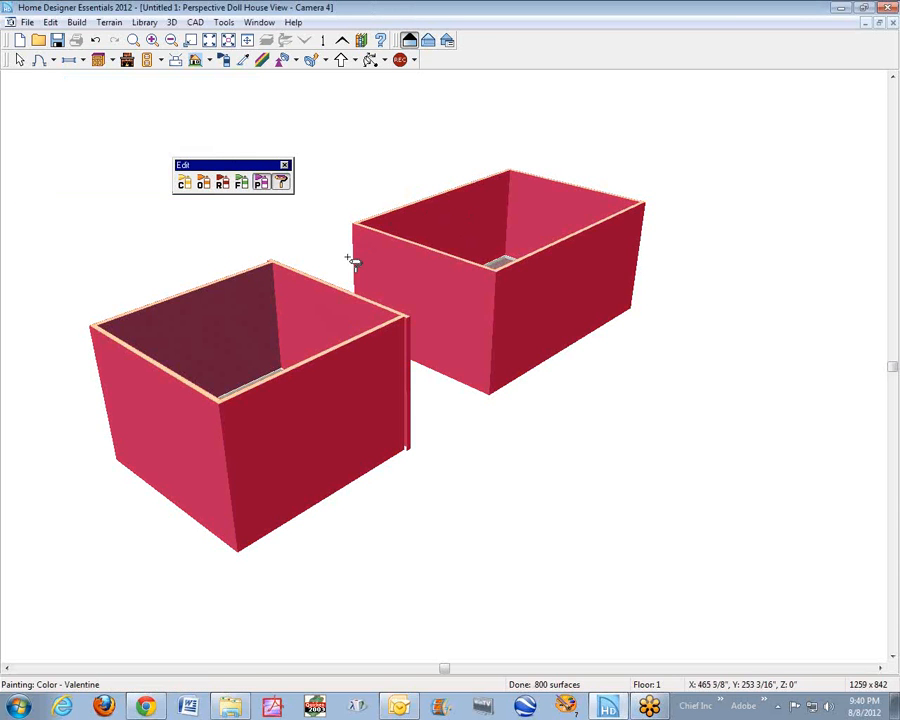
click(20, 60)
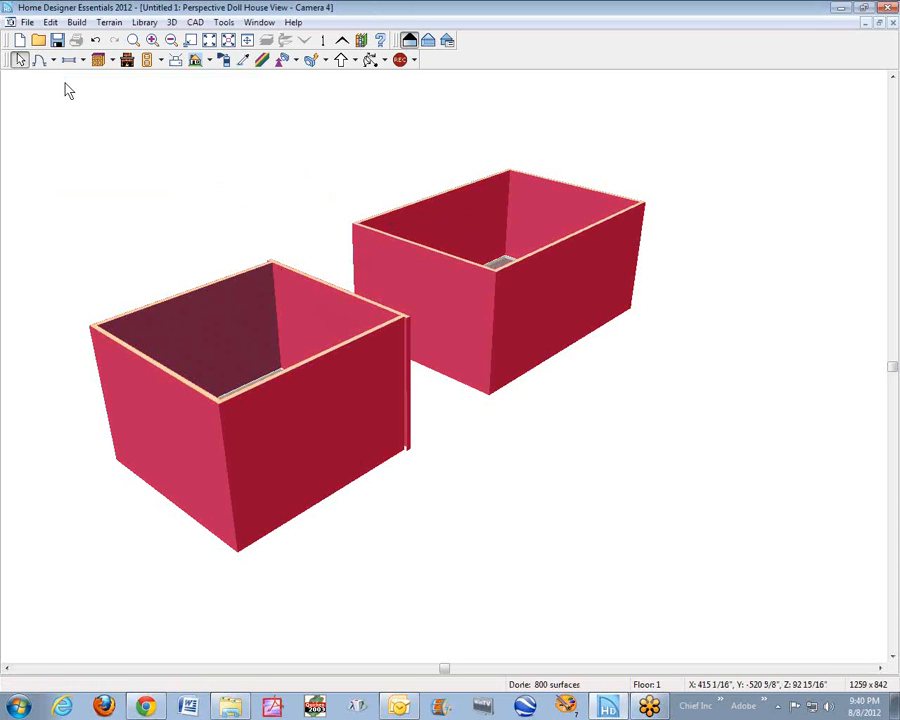
- Load Color - Frog from the green generic colors into the Material Painter, with the larger room's long exterior wall facing the camera
click(371, 62)
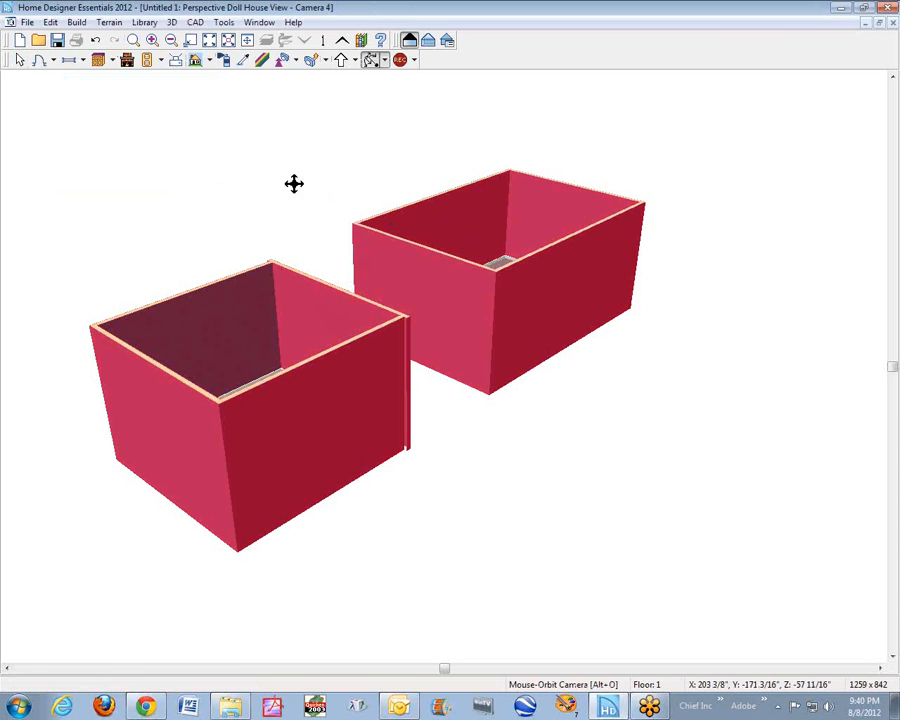
drag(209, 275, 406, 378)
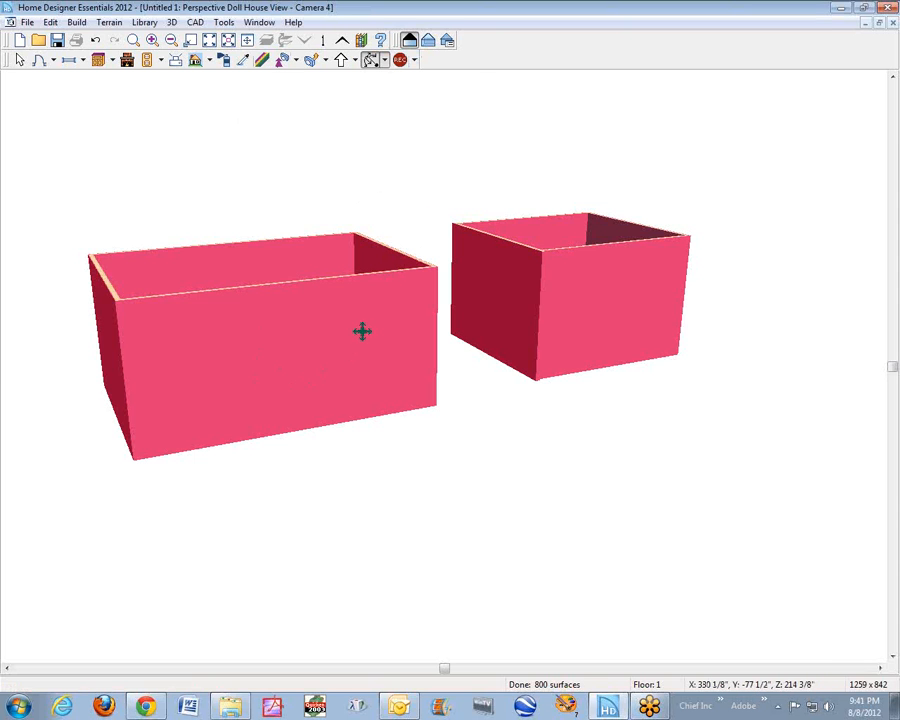
click(225, 61)
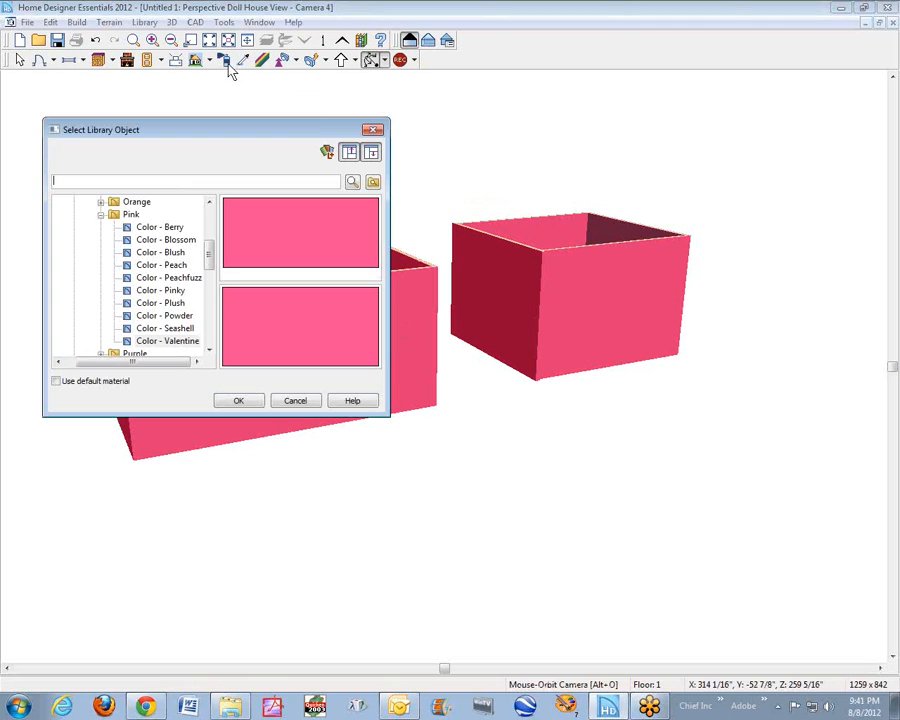
click(101, 214)
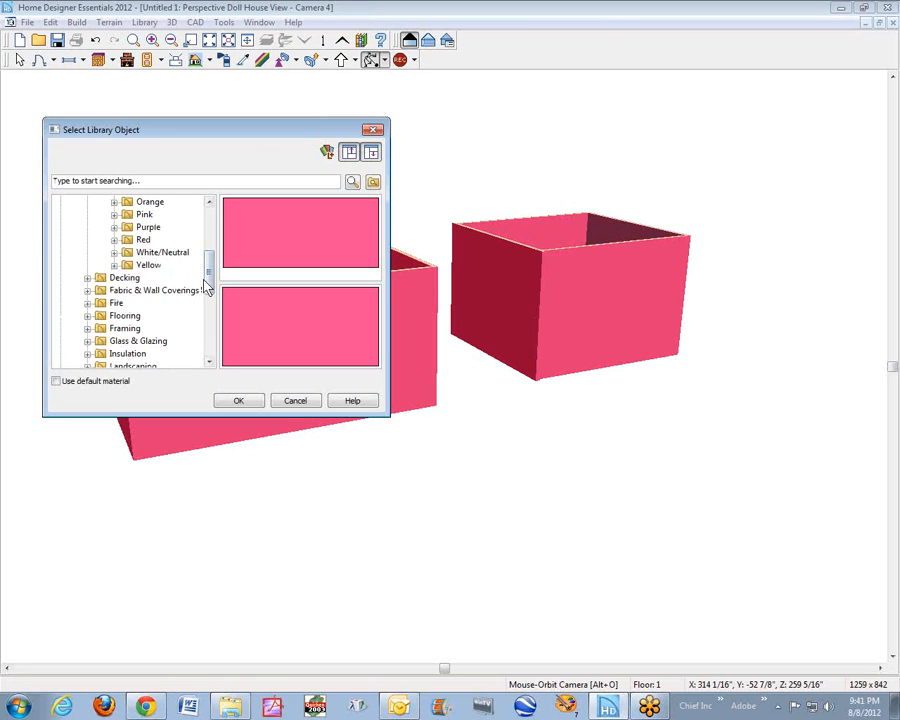
drag(205, 279, 170, 246)
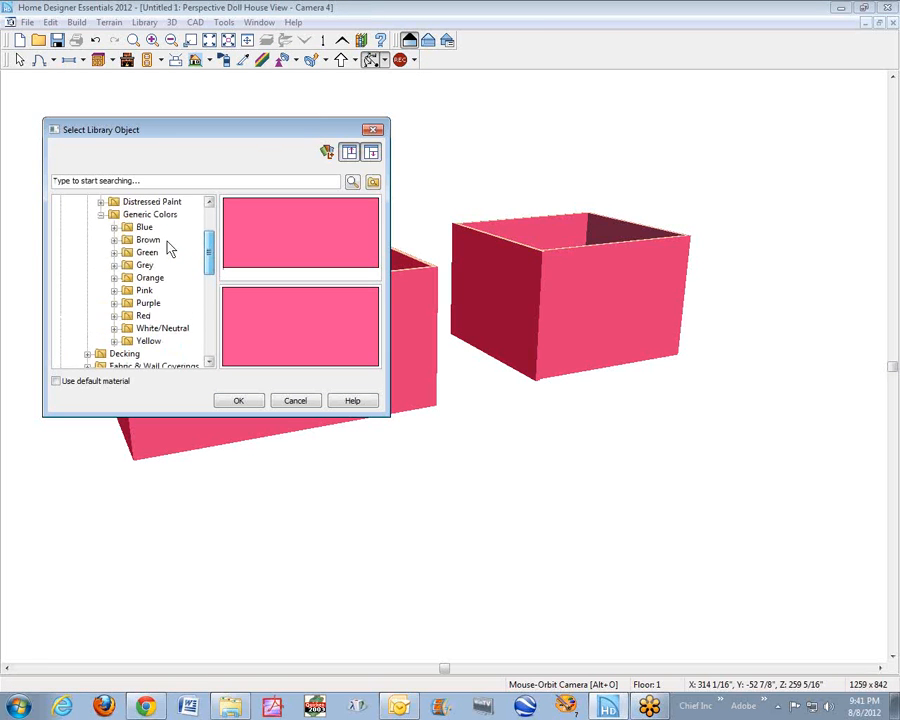
click(115, 256)
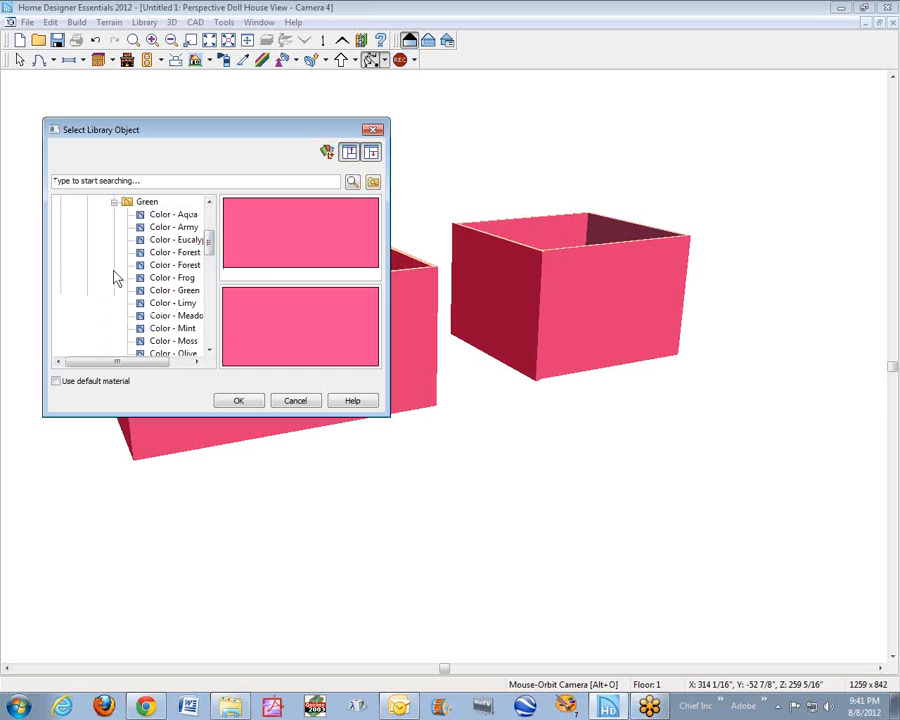
click(145, 202)
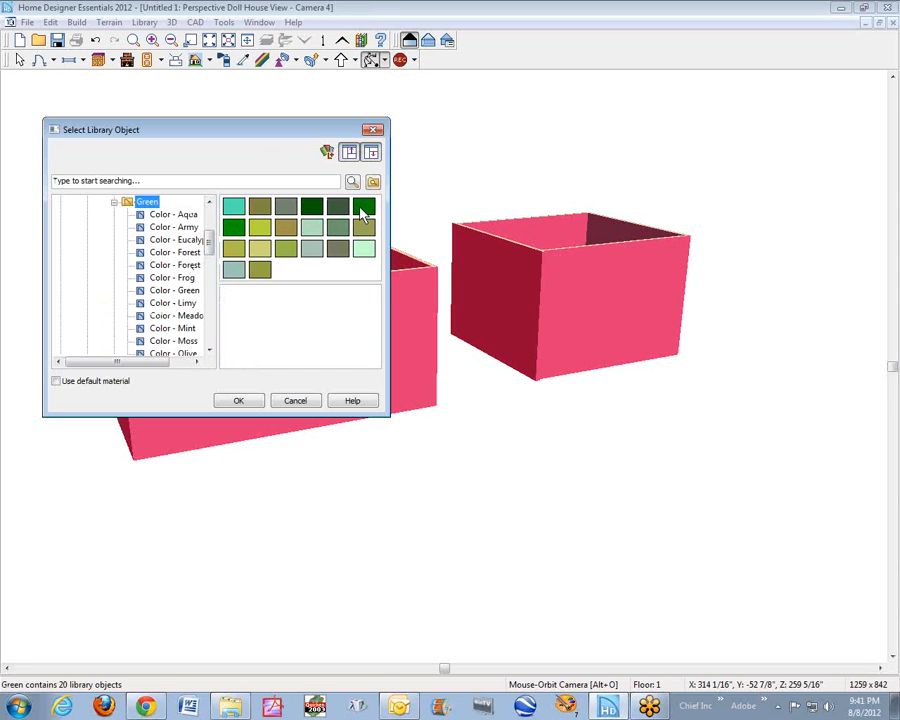
click(362, 209)
click(244, 405)
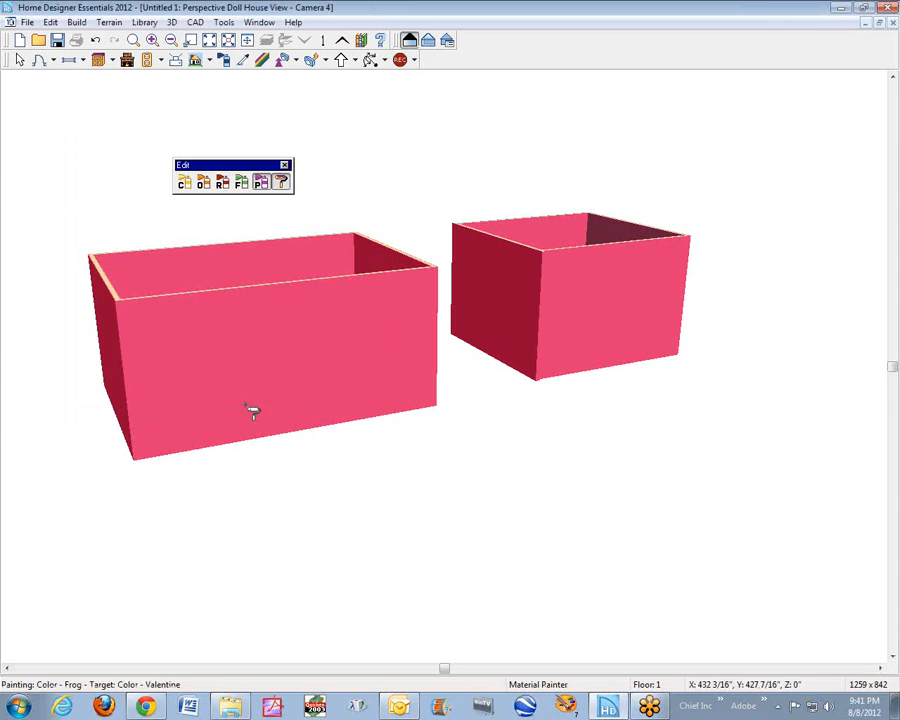
- Paint the larger room's long exterior wall, its interior walls and the smaller room's adjacent exterior wall with Color - Frog in component mode
click(186, 183)
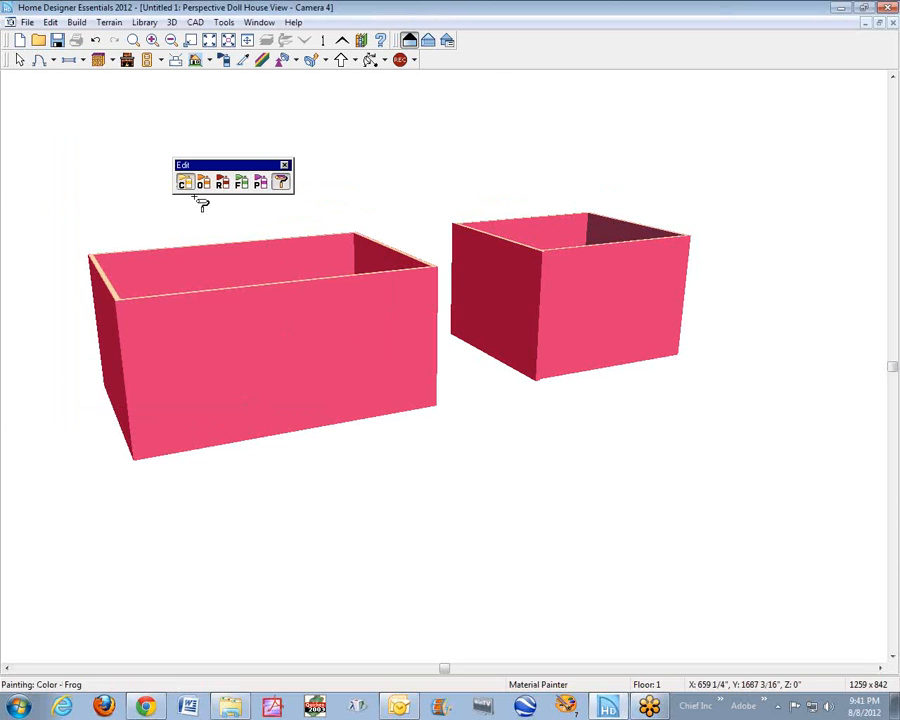
click(328, 357)
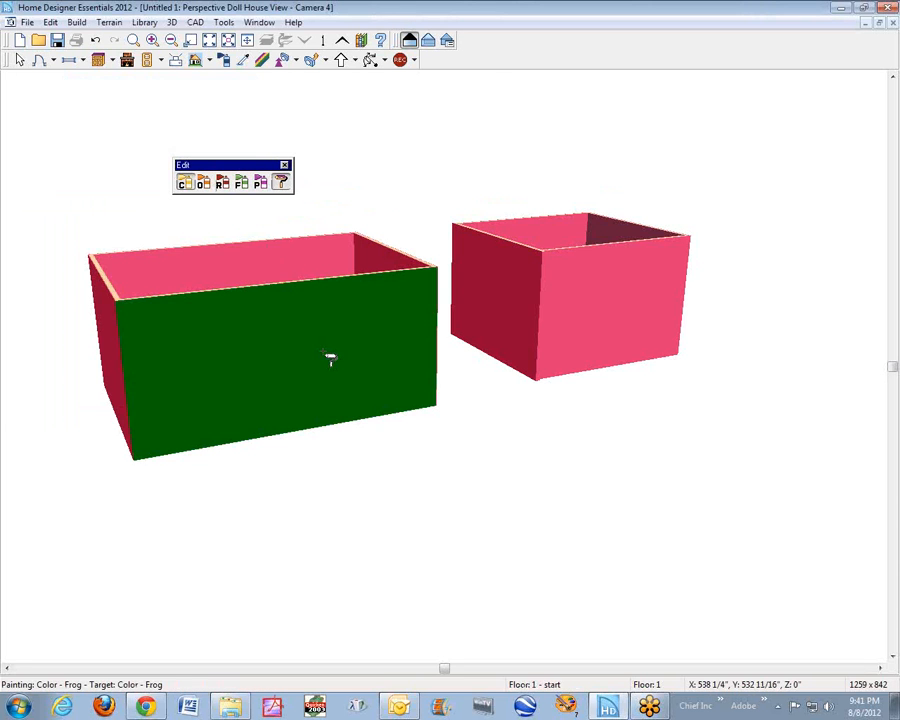
click(235, 254)
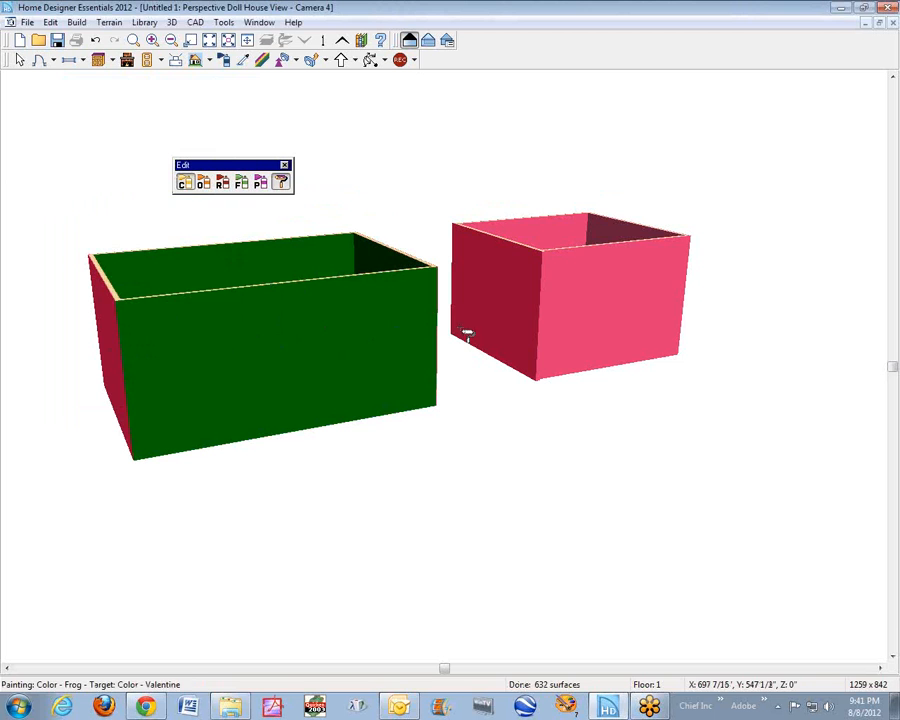
click(522, 316)
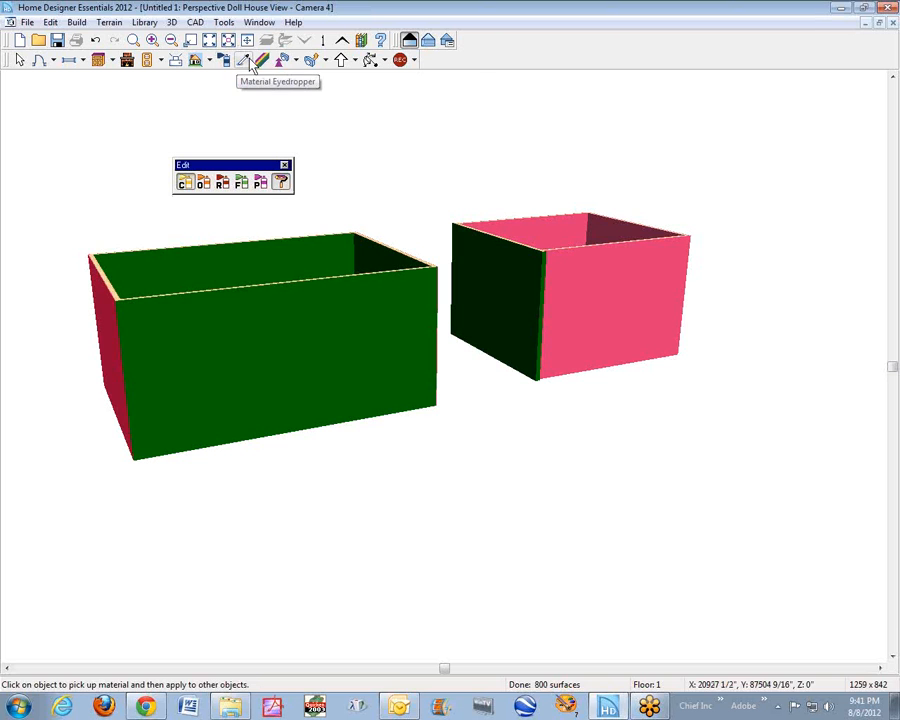
click(284, 165)
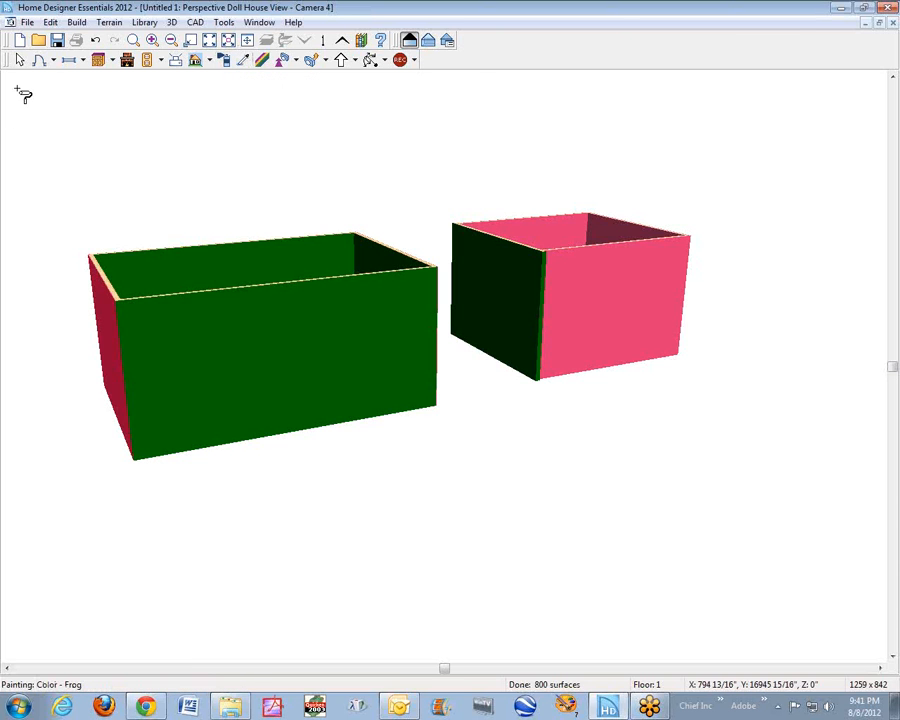
click(20, 62)
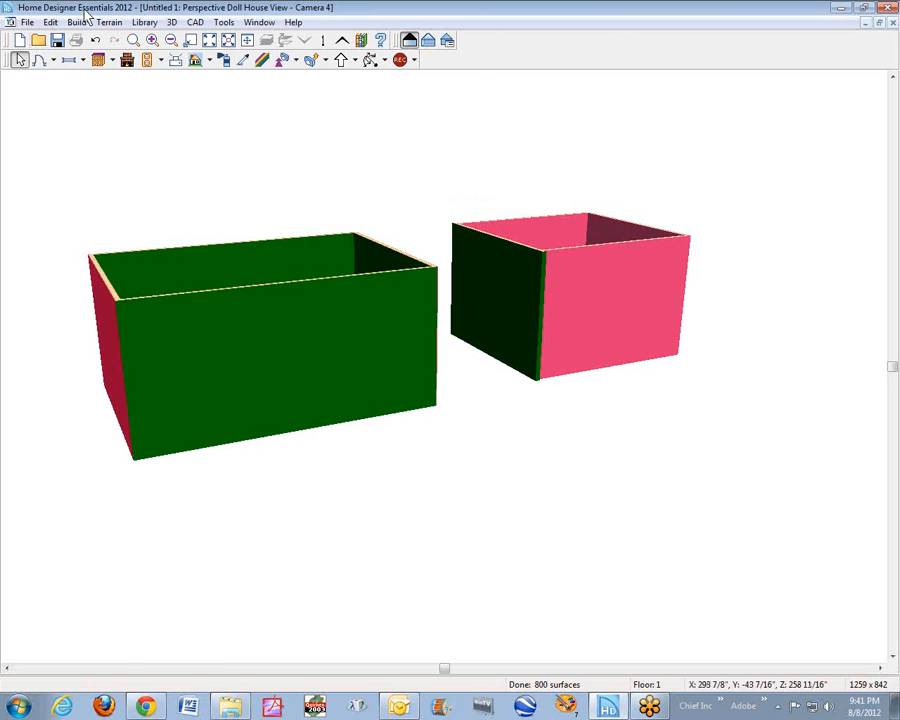
- Review the default floor covering material in the Floor 1 defaults and leave the default settings without changes
click(50, 22)
click(117, 263)
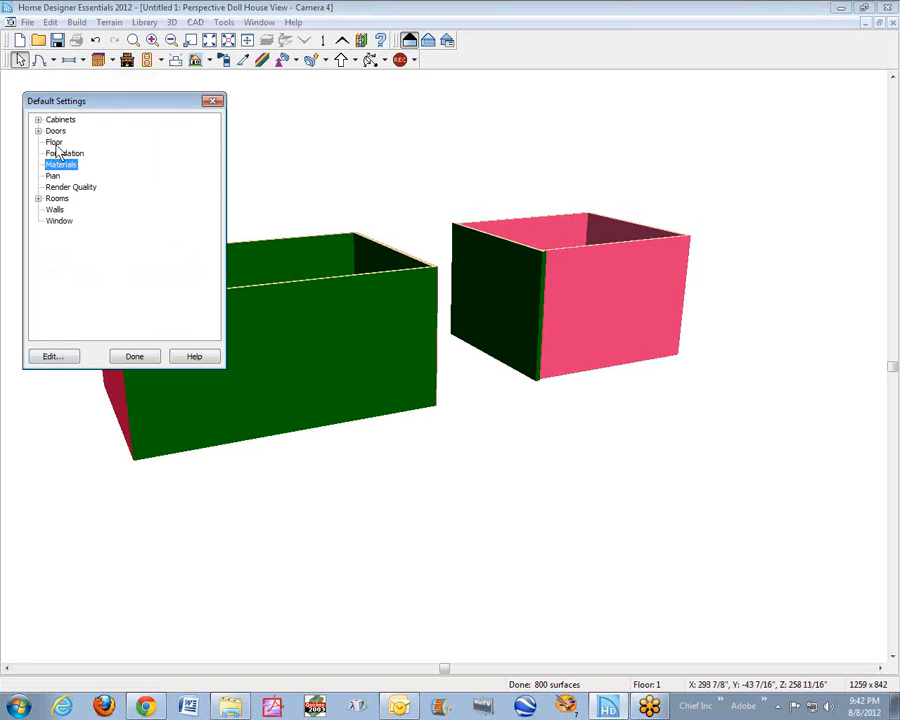
click(54, 142)
click(52, 357)
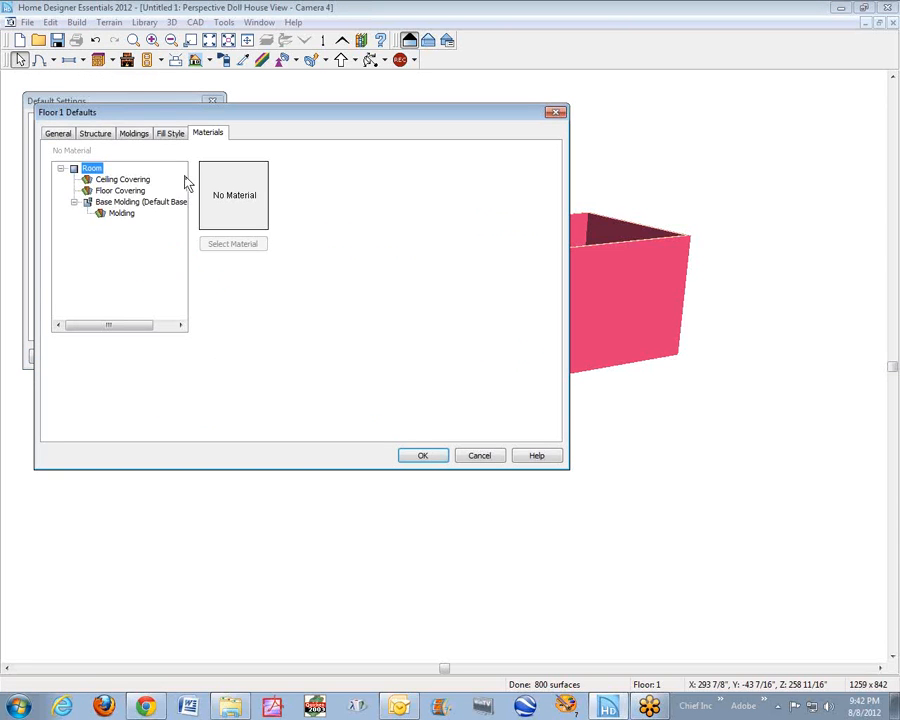
click(119, 191)
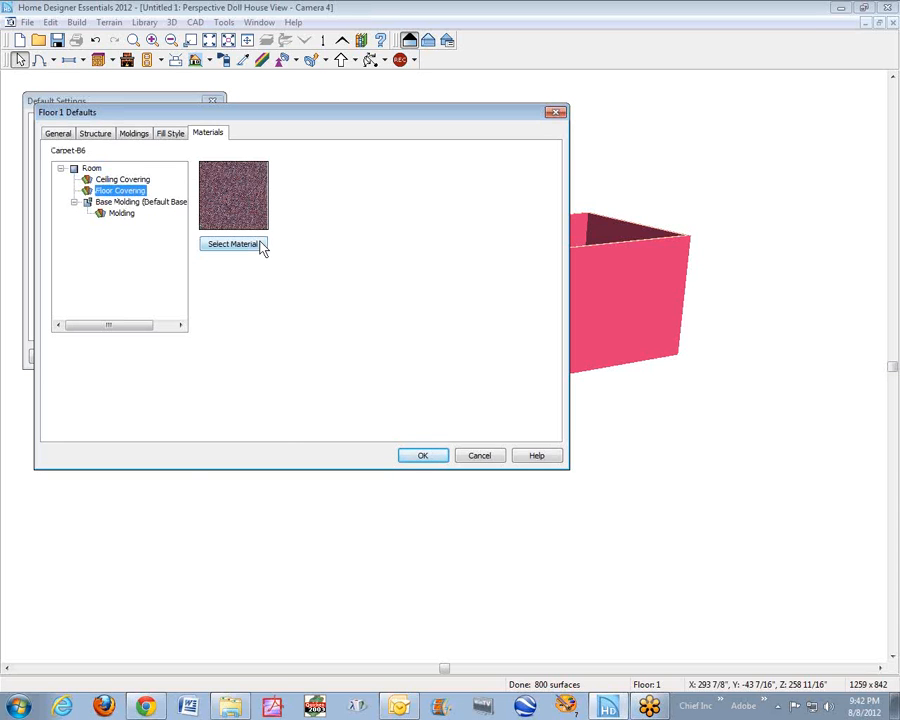
click(500, 455)
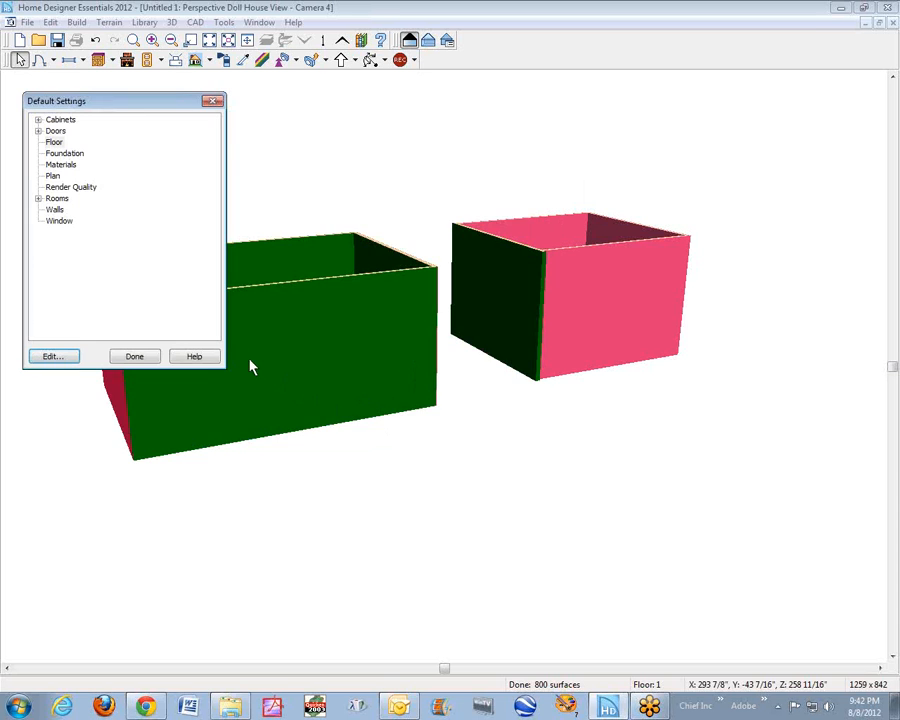
click(134, 357)
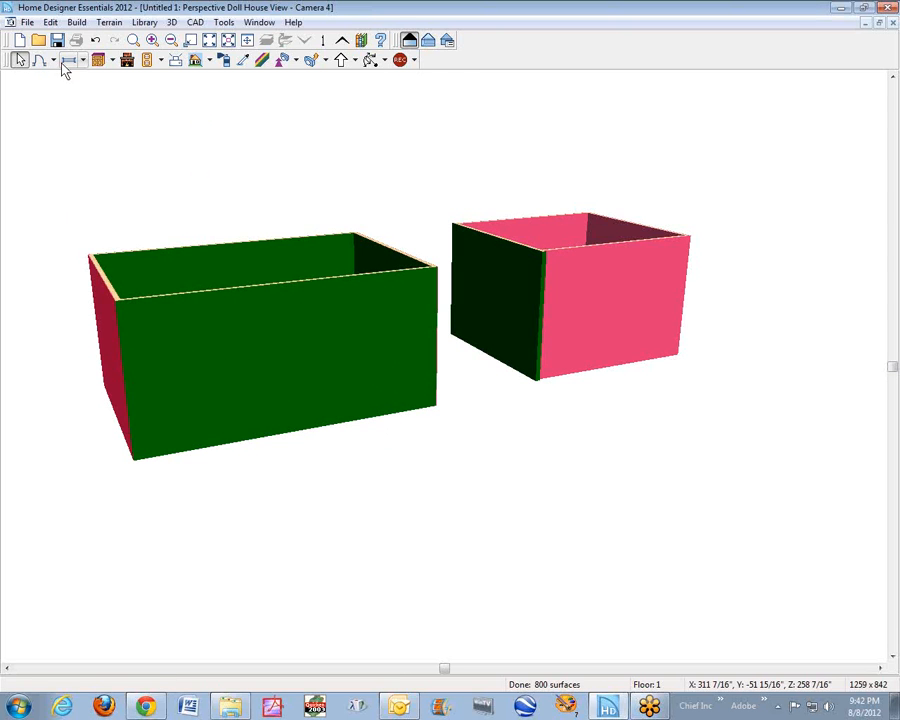